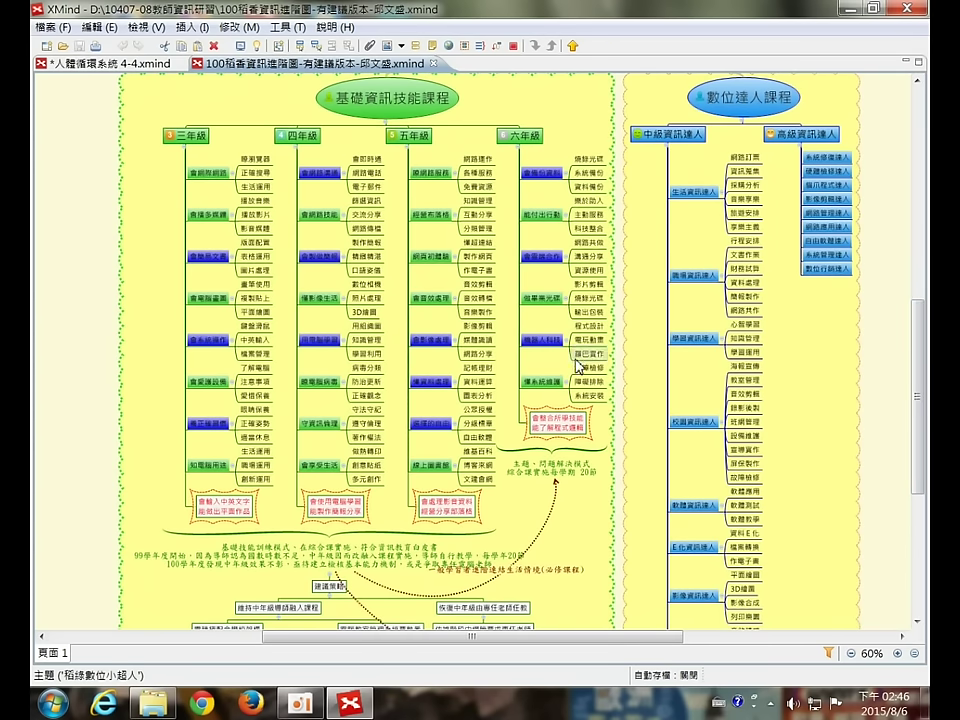
{"action": "left_click_drag", "start_coordinate": [923, 327], "coordinate": [924, 342]}
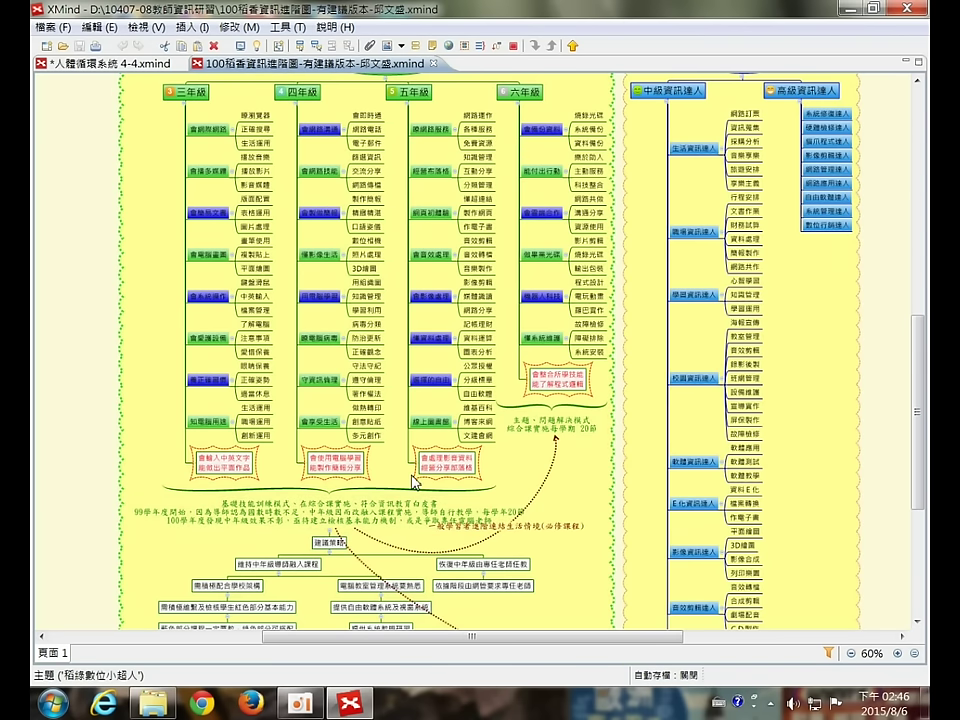
{"action": "scroll", "coordinate": [497, 507], "scroll_direction": "down", "scroll_amount": 3}
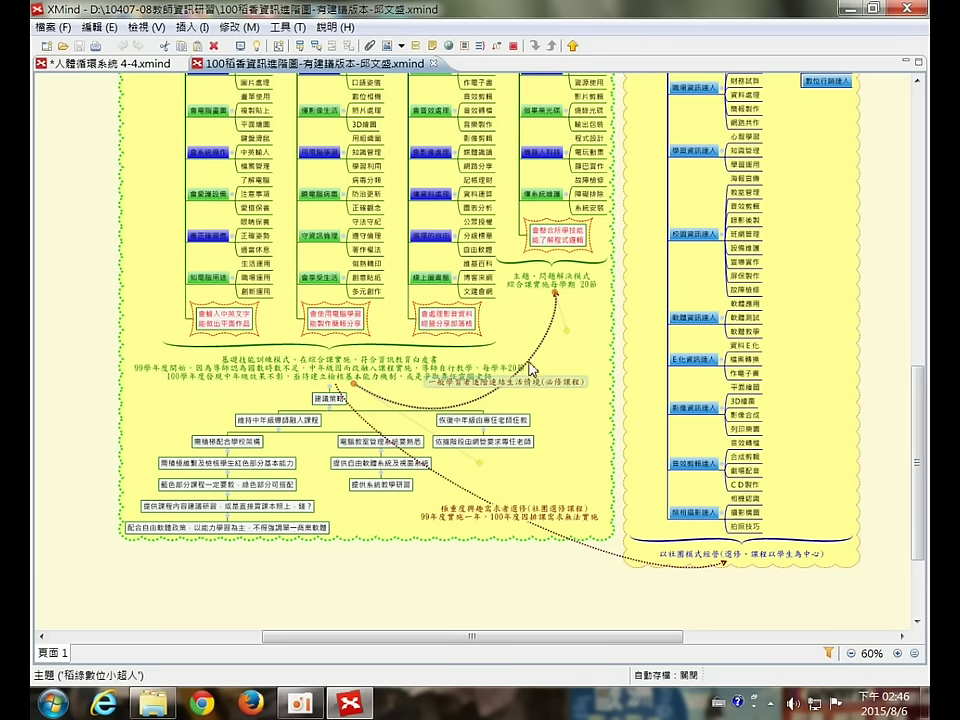
{"action": "left_click_drag", "start_coordinate": [917, 424], "coordinate": [927, 326]}
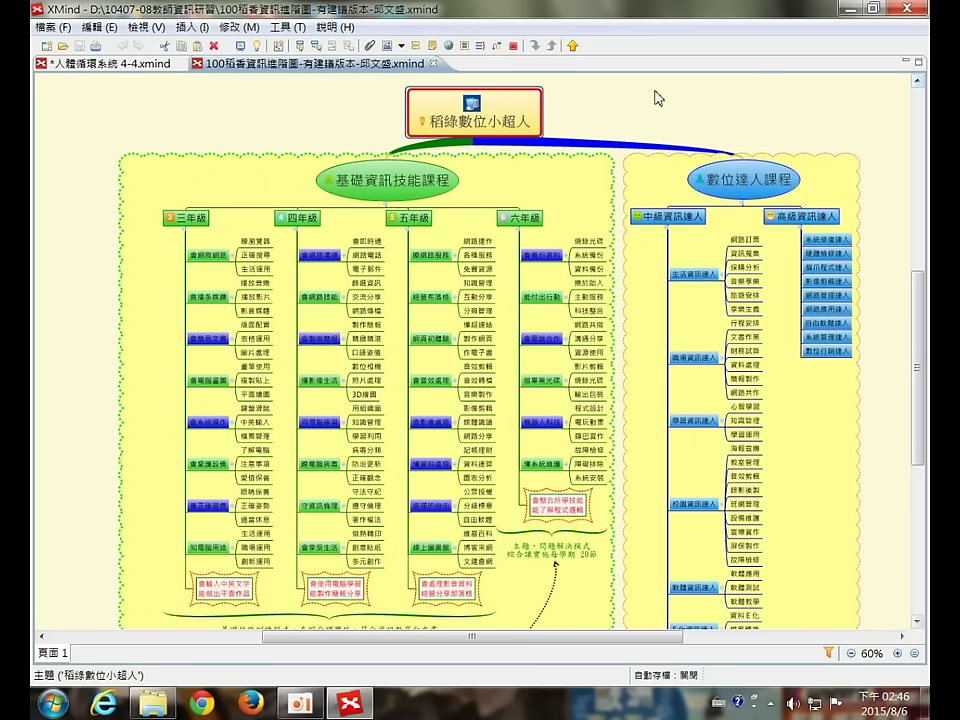
Open the 103平板教學市集應用.xmind example map and select its central topic 平板的學習應用.
{"action": "left_click", "coordinate": [138, 708]}
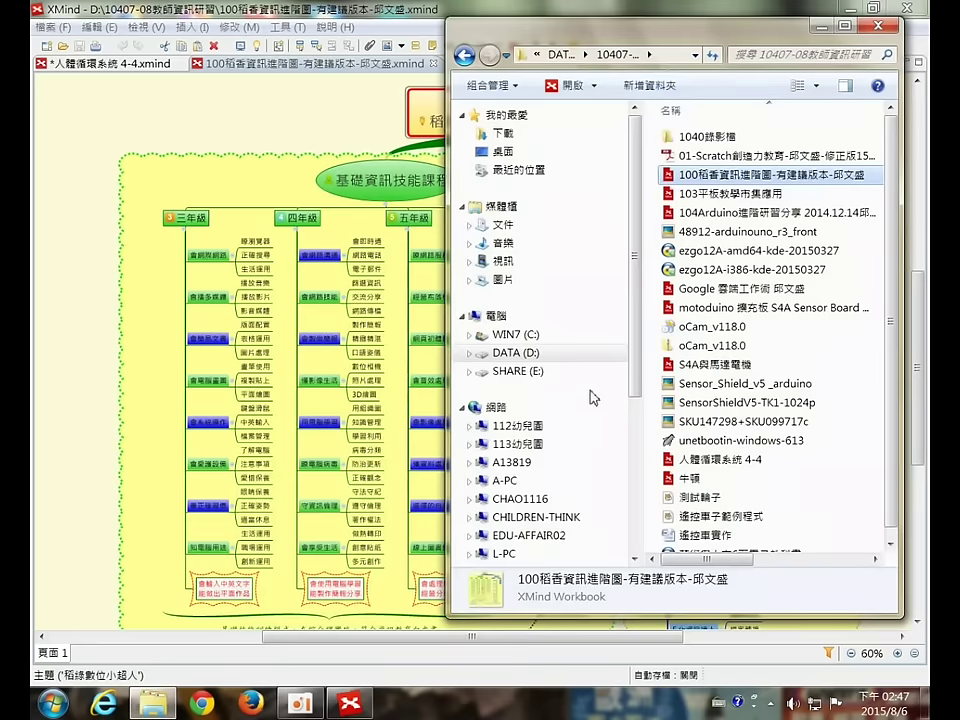
{"action": "double_click", "coordinate": [733, 195]}
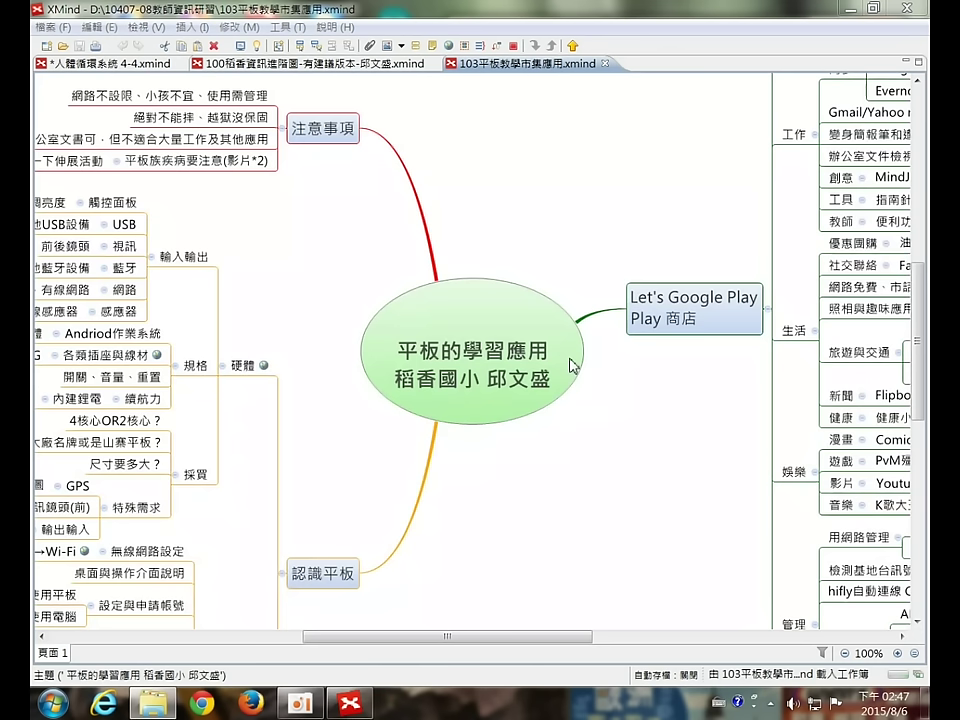
{"action": "left_click", "coordinate": [572, 366]}
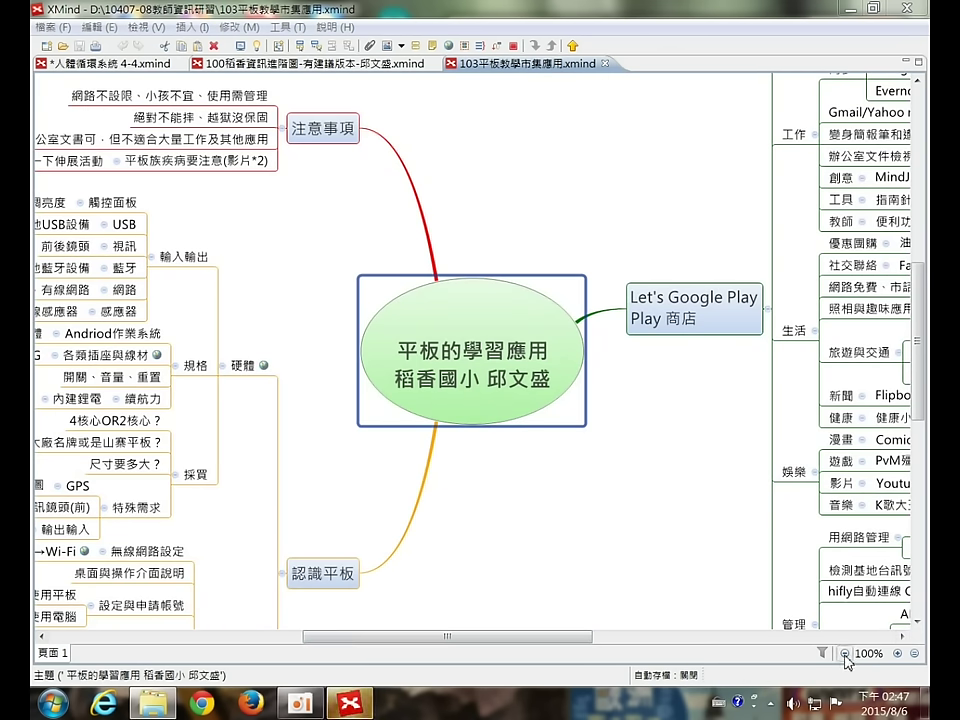
Zoom out until the whole map fits, then zoom back in to 80%.
{"action": "left_click", "coordinate": [846, 654]}
{"action": "left_click", "coordinate": [846, 654]}
{"action": "left_click", "coordinate": [846, 654]}
{"action": "left_click", "coordinate": [846, 654]}
{"action": "left_click", "coordinate": [846, 654]}
{"action": "left_click", "coordinate": [846, 654]}
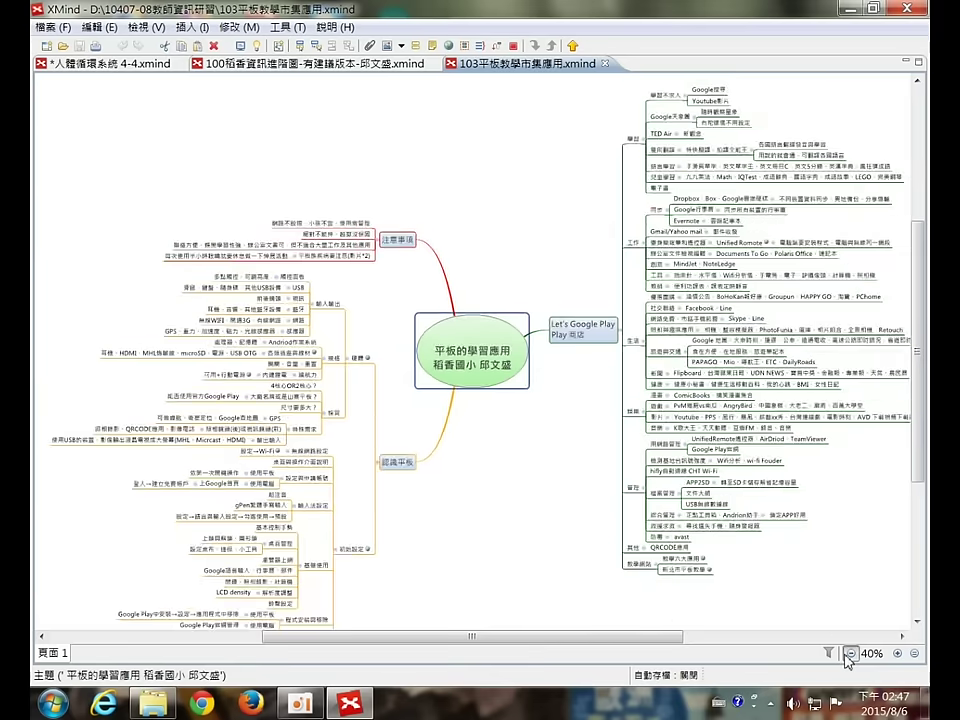
{"action": "scroll", "coordinate": [885, 460], "scroll_direction": "down", "scroll_amount": 1}
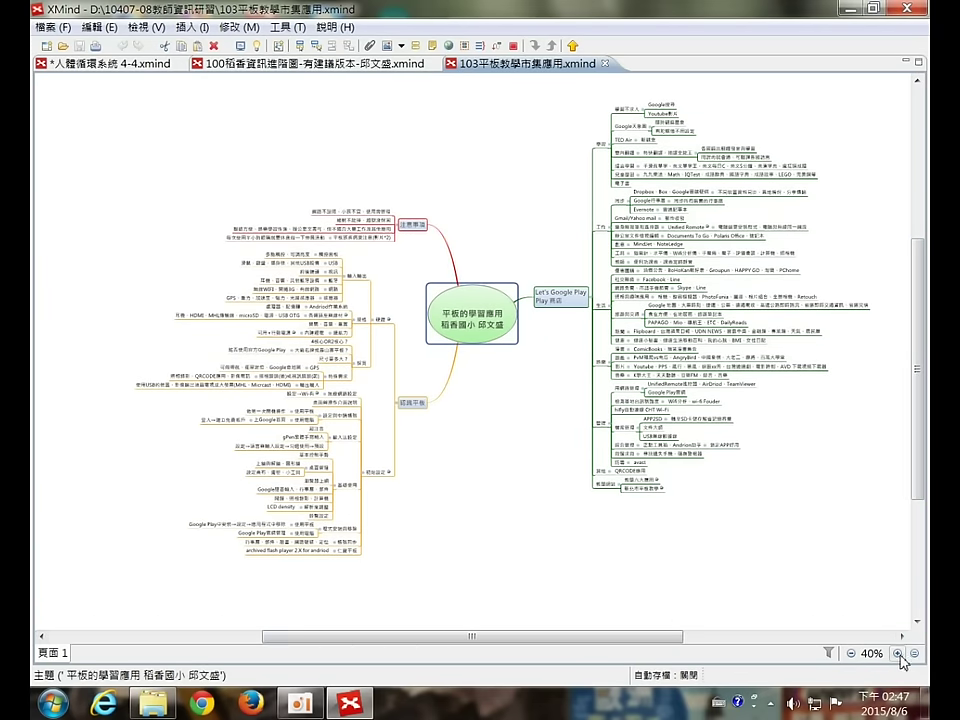
{"action": "left_click", "coordinate": [897, 653]}
{"action": "left_click", "coordinate": [897, 653]}
{"action": "left_click", "coordinate": [897, 653]}
{"action": "left_click", "coordinate": [897, 653]}
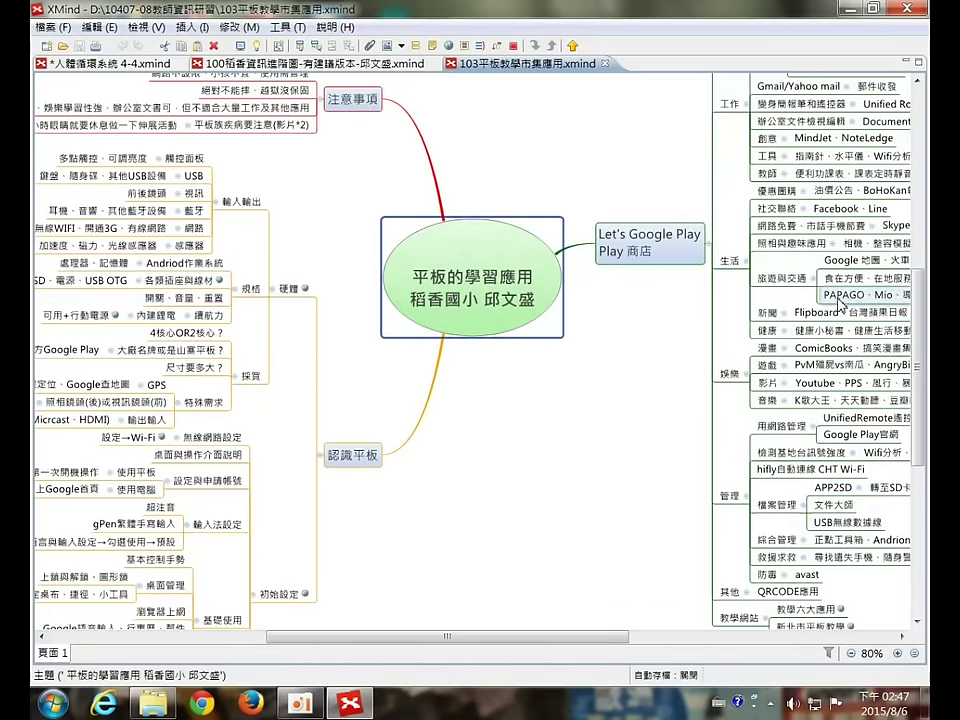
{"action": "scroll", "coordinate": [367, 636], "scroll_direction": "right", "scroll_amount": 5}
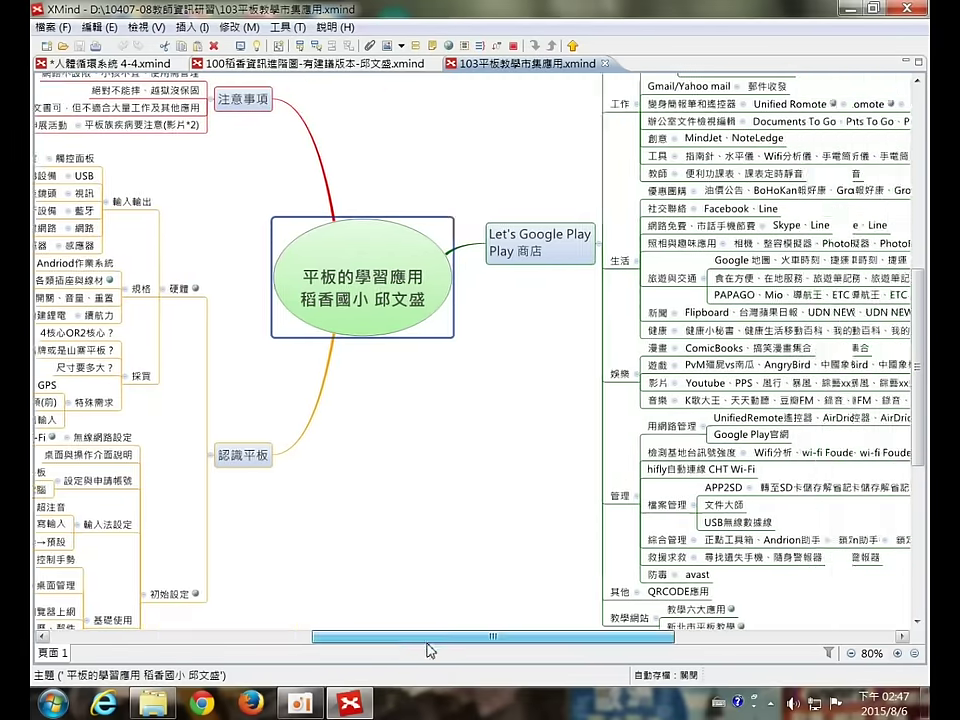
{"action": "left_click", "coordinate": [720, 232]}
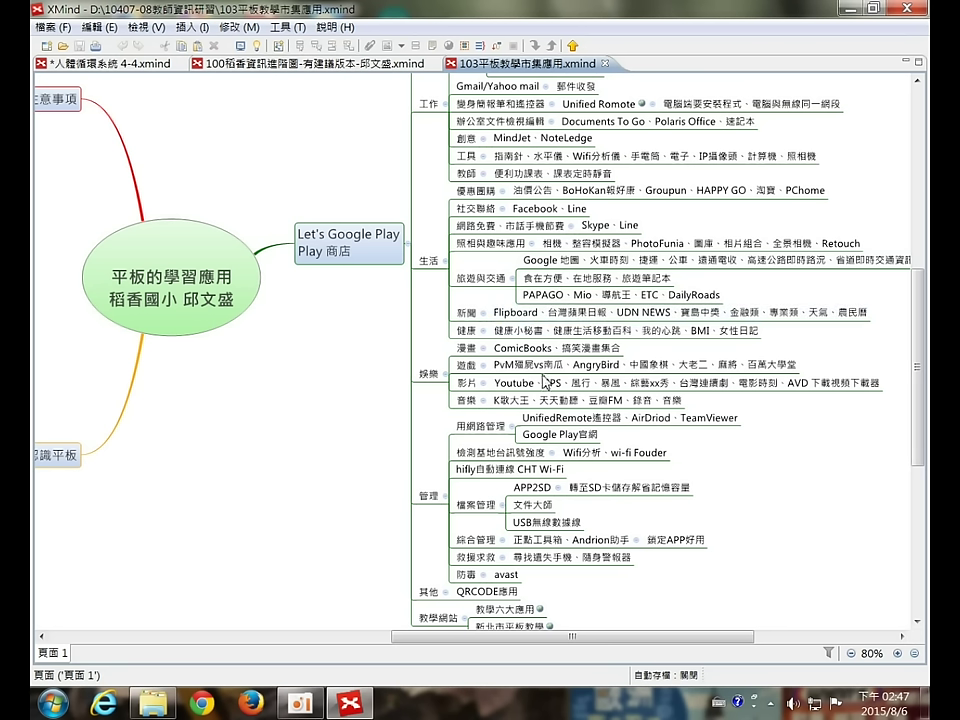
Put the Google Play官網 topic into editing and launch Chrome on Google.
{"action": "left_click", "coordinate": [571, 440]}
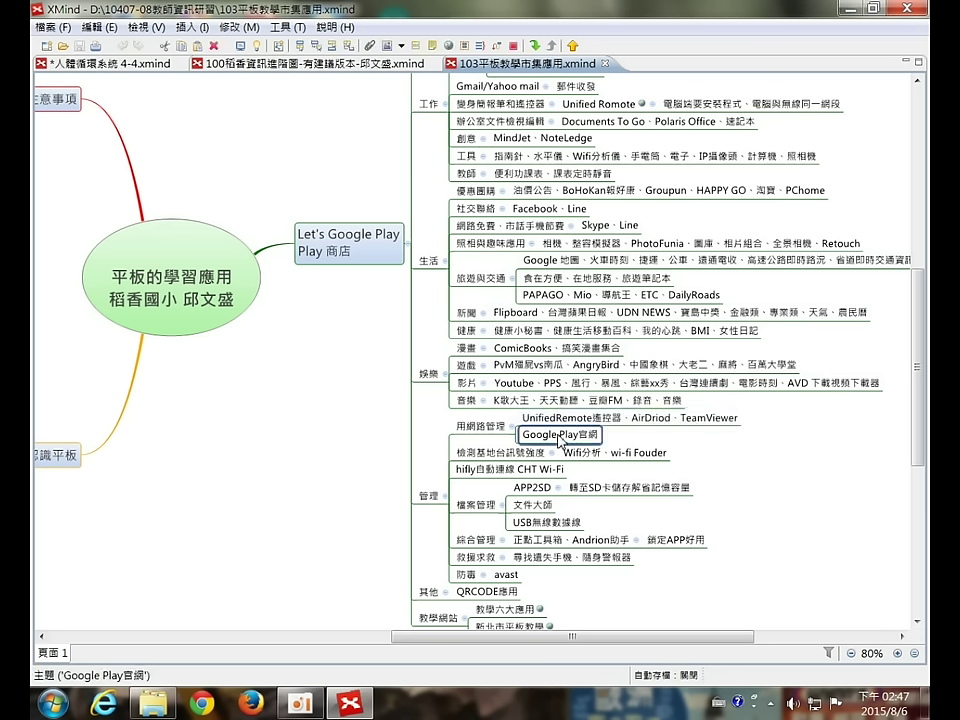
{"action": "double_click", "coordinate": [558, 438]}
{"action": "key", "text": "ctrl+c"}
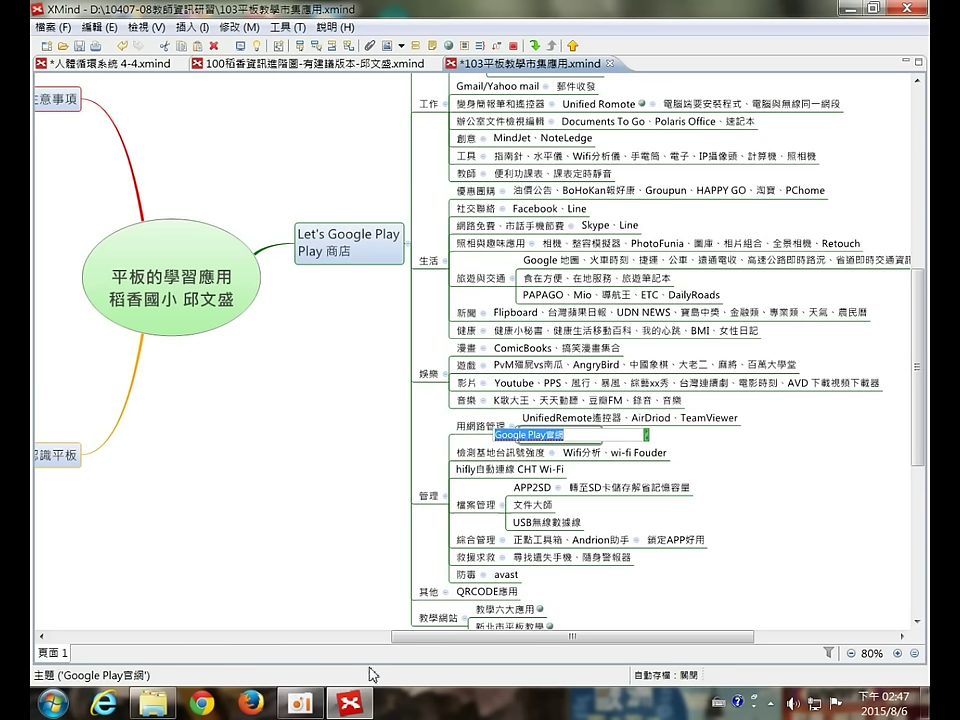
{"action": "left_click", "coordinate": [203, 703]}
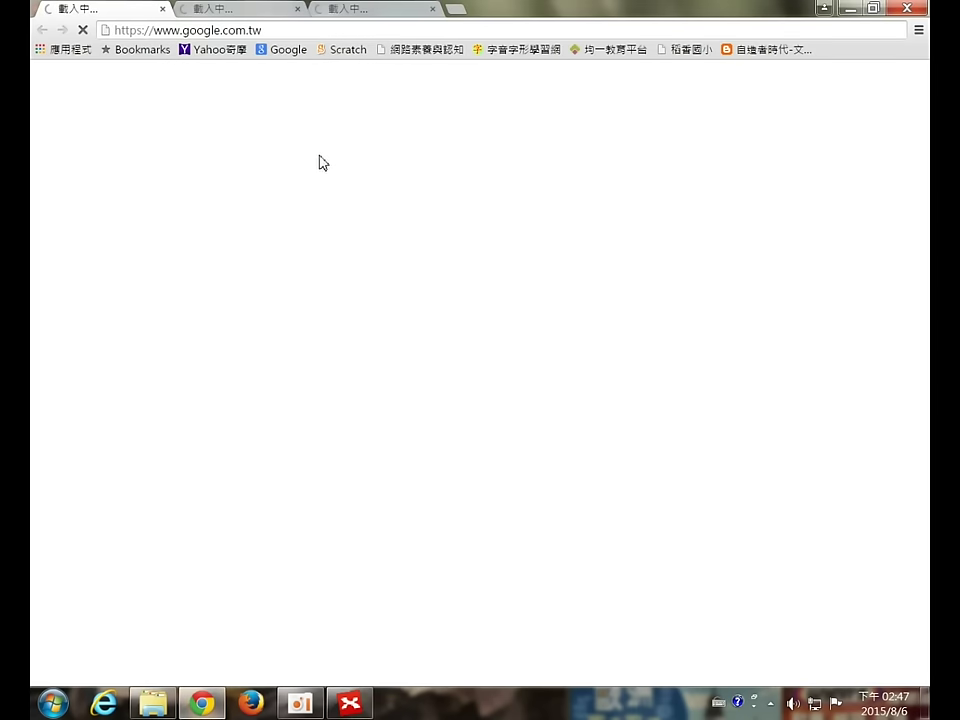
Search Google for 'Google Play 教學' starting from the pasted topic text.
{"action": "right_click", "coordinate": [307, 290]}
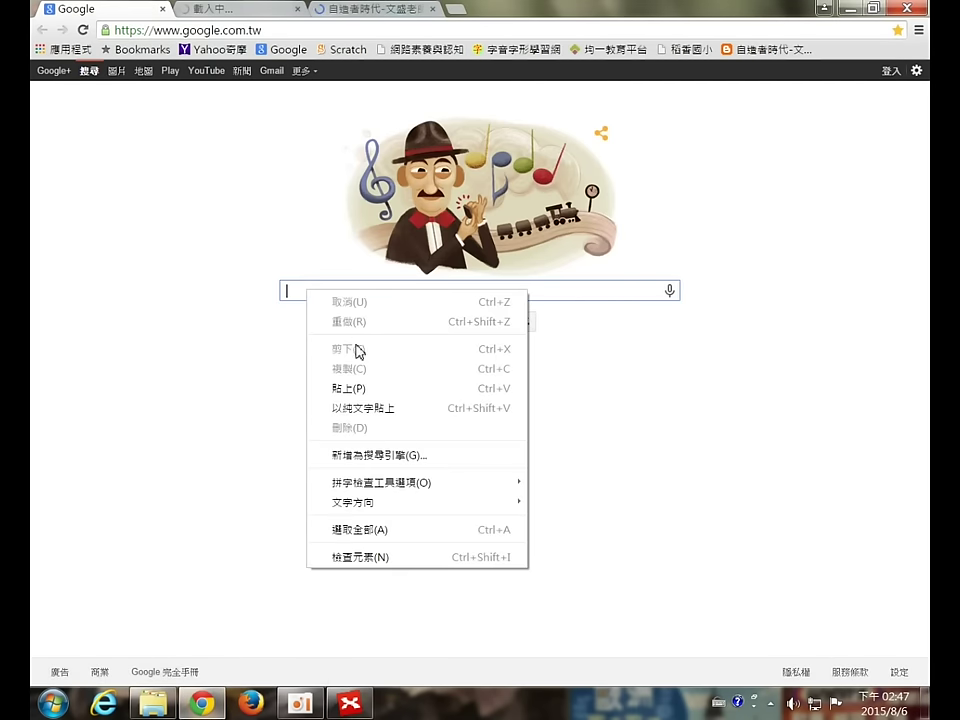
{"action": "left_click", "coordinate": [345, 388]}
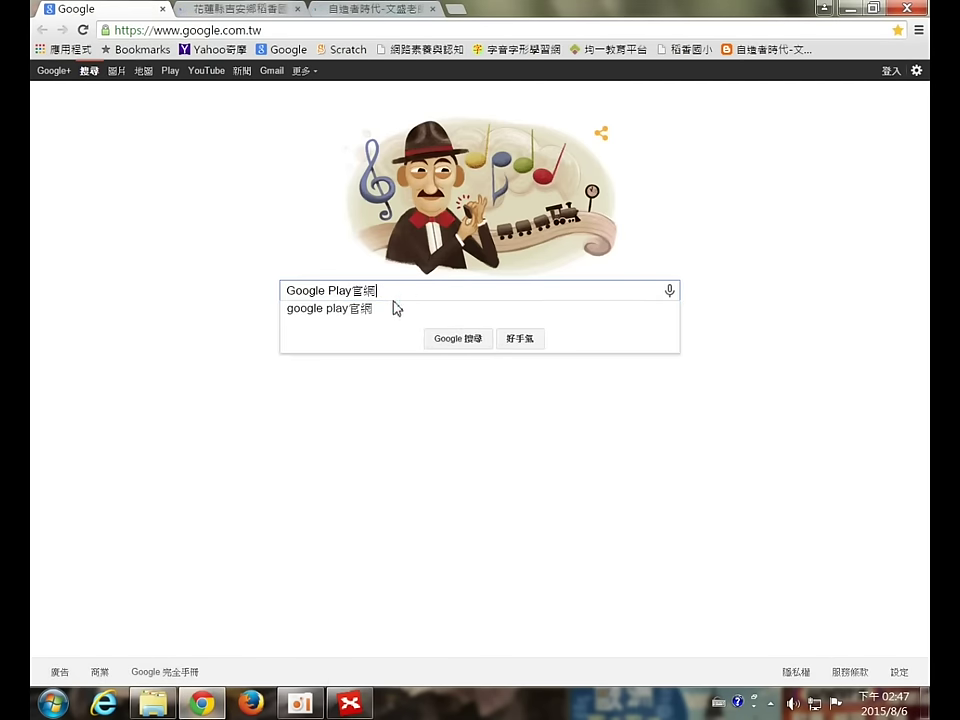
{"action": "key", "text": "BackSpace"}
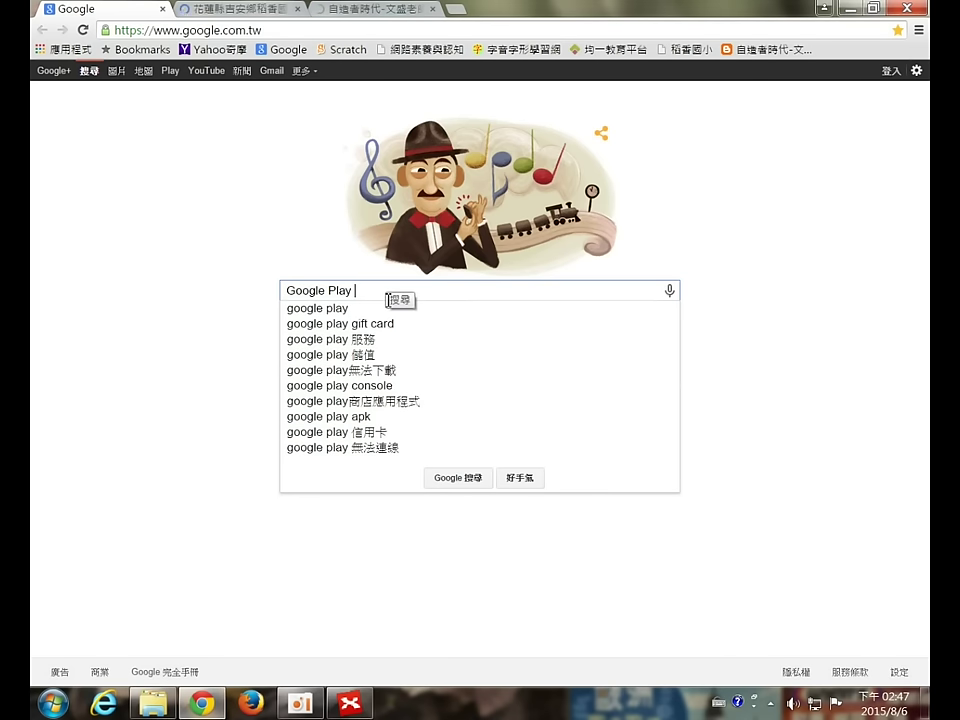
{"action": "key", "text": "ctrl+space"}
{"action": "type", "text": "教學"}
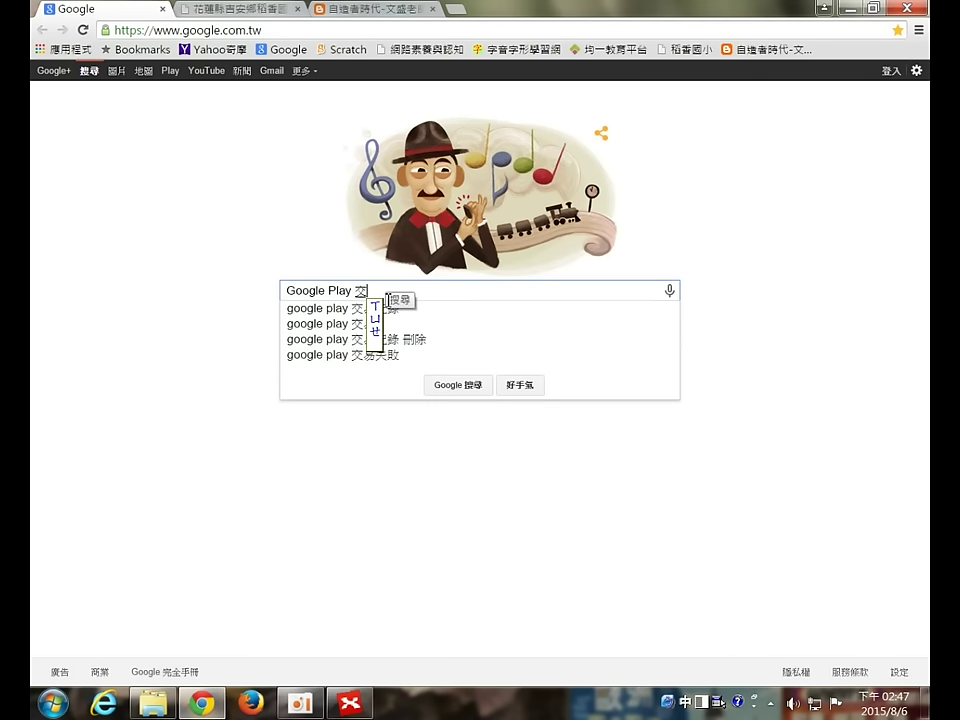
{"action": "key", "text": "Return"}
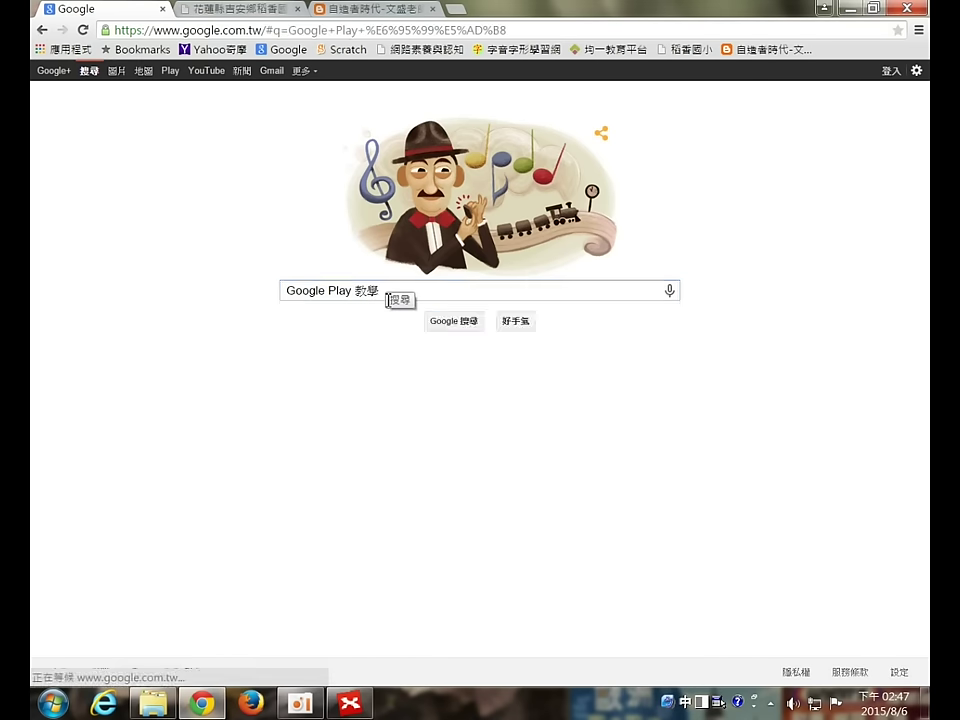
{"action": "scroll", "coordinate": [395, 308], "scroll_direction": "down", "scroll_amount": 1}
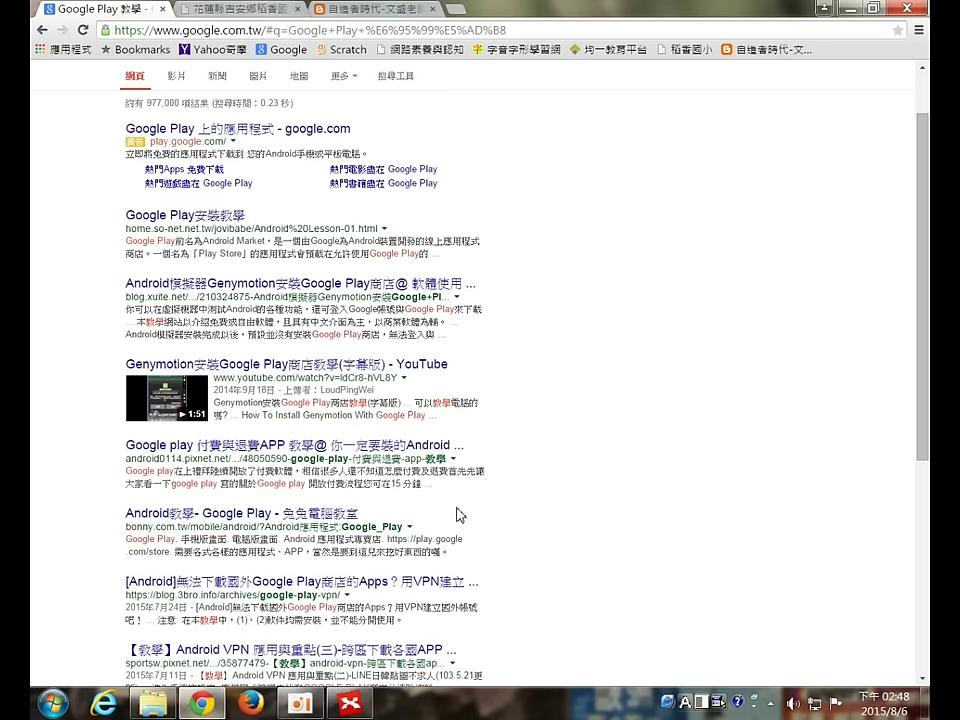
{"action": "scroll", "coordinate": [428, 455], "scroll_direction": "down", "scroll_amount": 2}
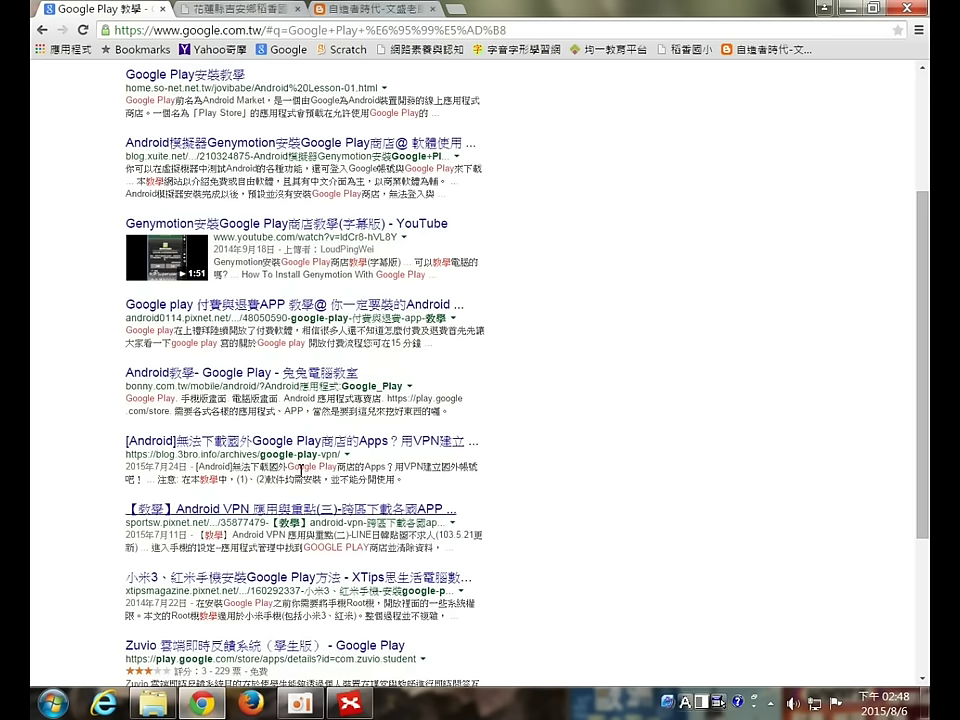
{"action": "scroll", "coordinate": [307, 447], "scroll_direction": "up", "scroll_amount": 3}
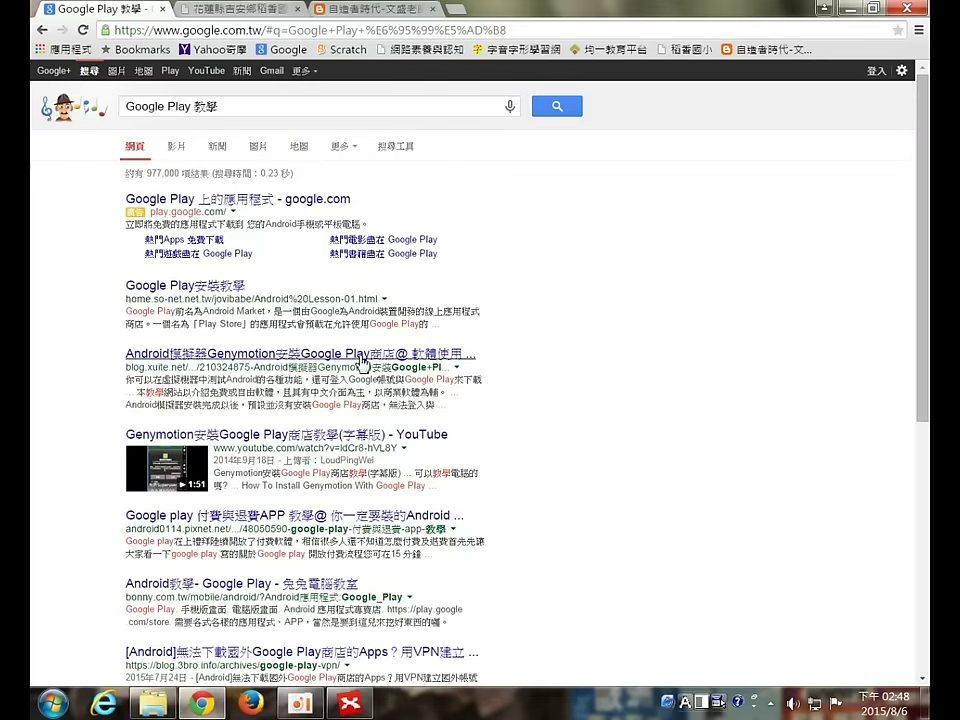
Open the Google Play安裝教學 result, return, view video results, and minimize Chrome.
{"action": "left_click", "coordinate": [148, 287]}
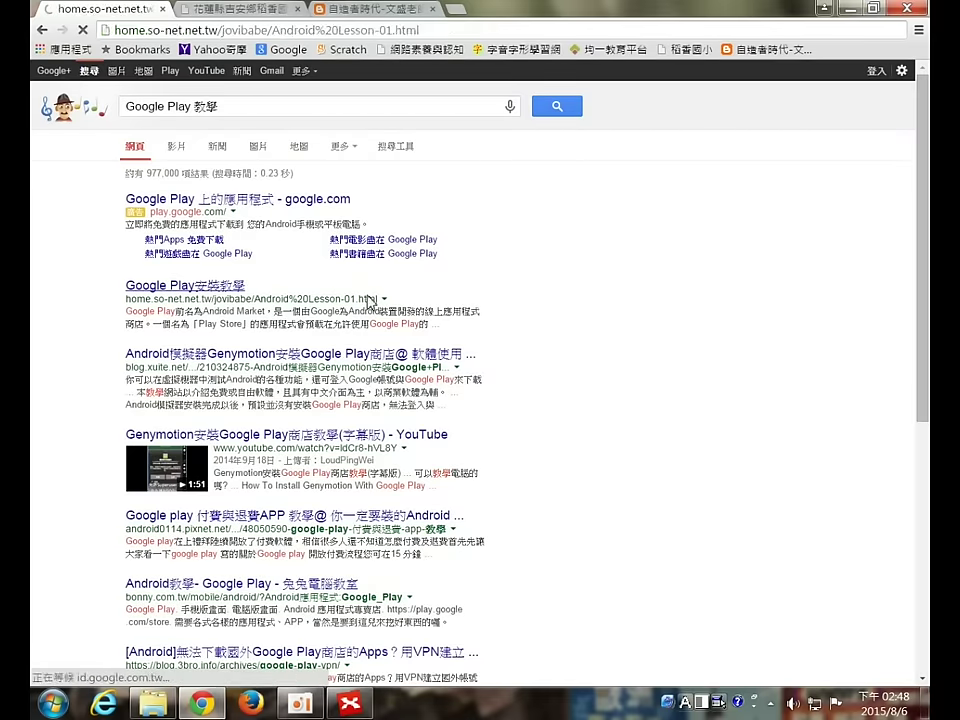
{"action": "scroll", "coordinate": [483, 377], "scroll_direction": "down", "scroll_amount": 3}
{"action": "scroll", "coordinate": [470, 385], "scroll_direction": "down", "scroll_amount": 3}
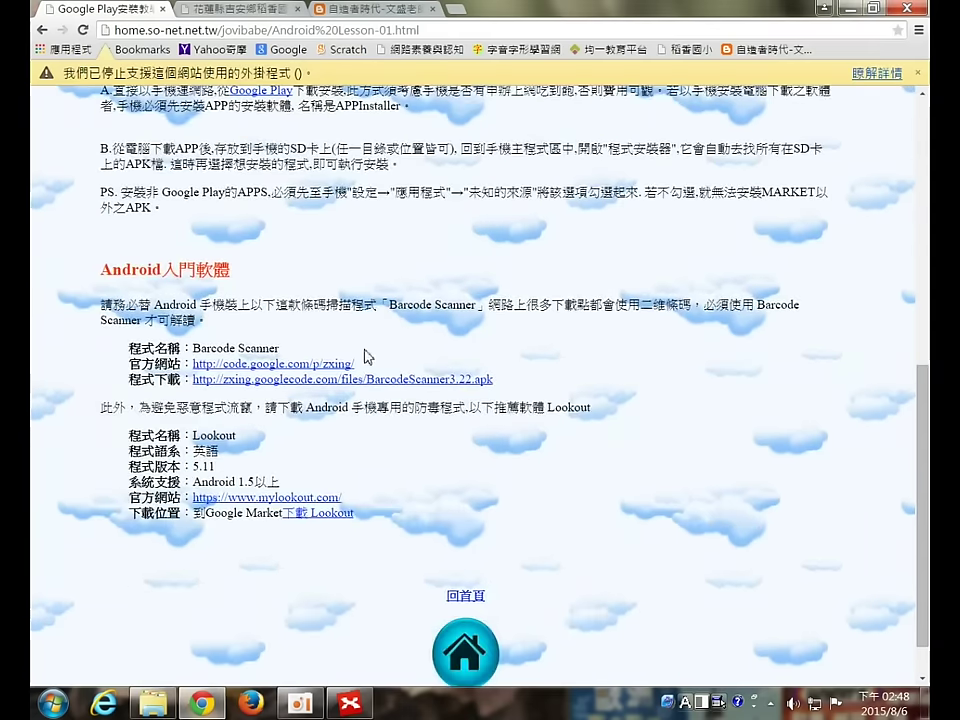
{"action": "scroll", "coordinate": [377, 360], "scroll_direction": "up", "scroll_amount": 3}
{"action": "scroll", "coordinate": [372, 386], "scroll_direction": "up", "scroll_amount": 3}
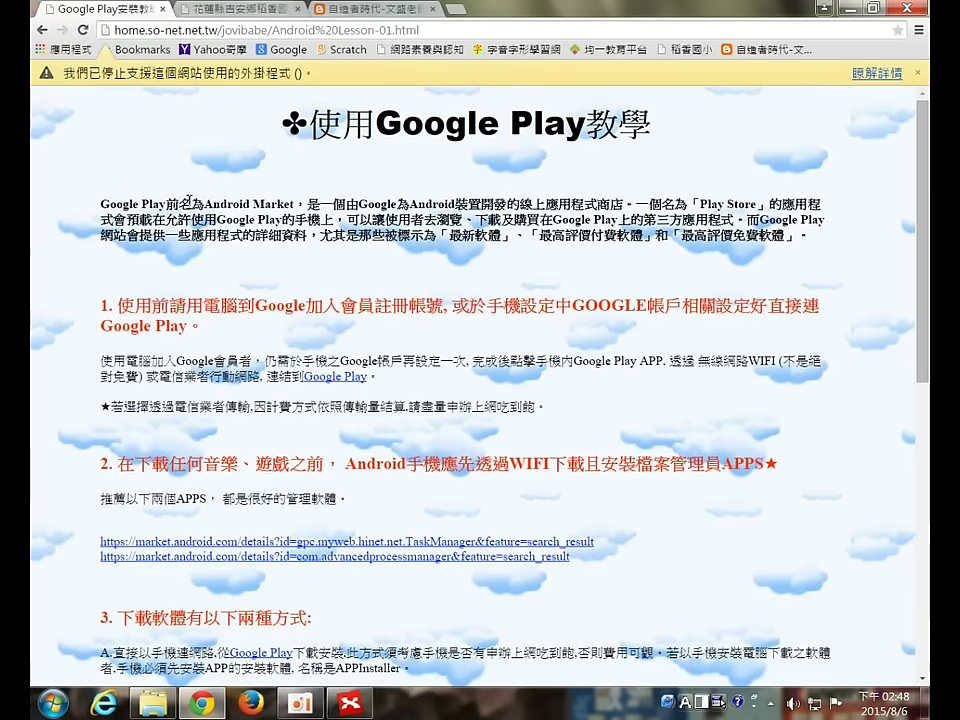
{"action": "left_click", "coordinate": [41, 30]}
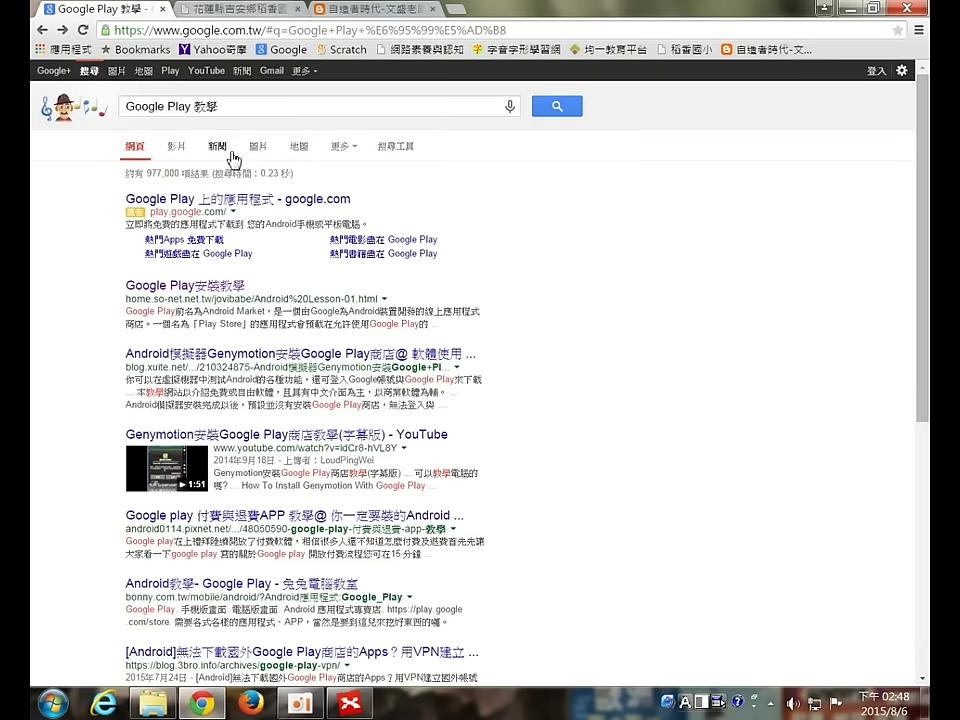
{"action": "left_click", "coordinate": [178, 148]}
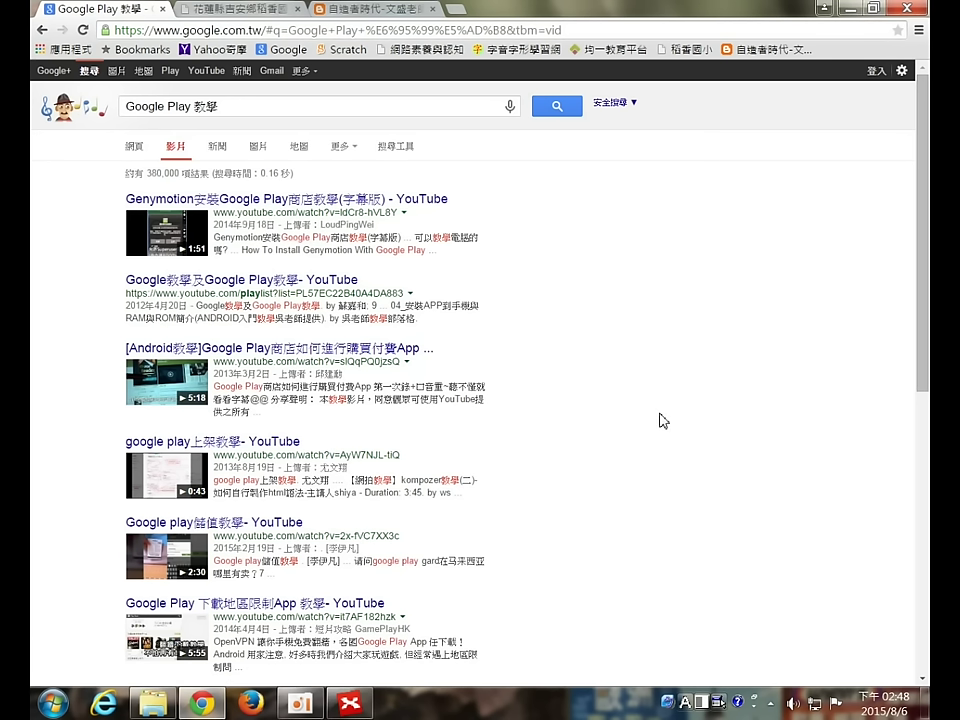
{"action": "left_click", "coordinate": [849, 9]}
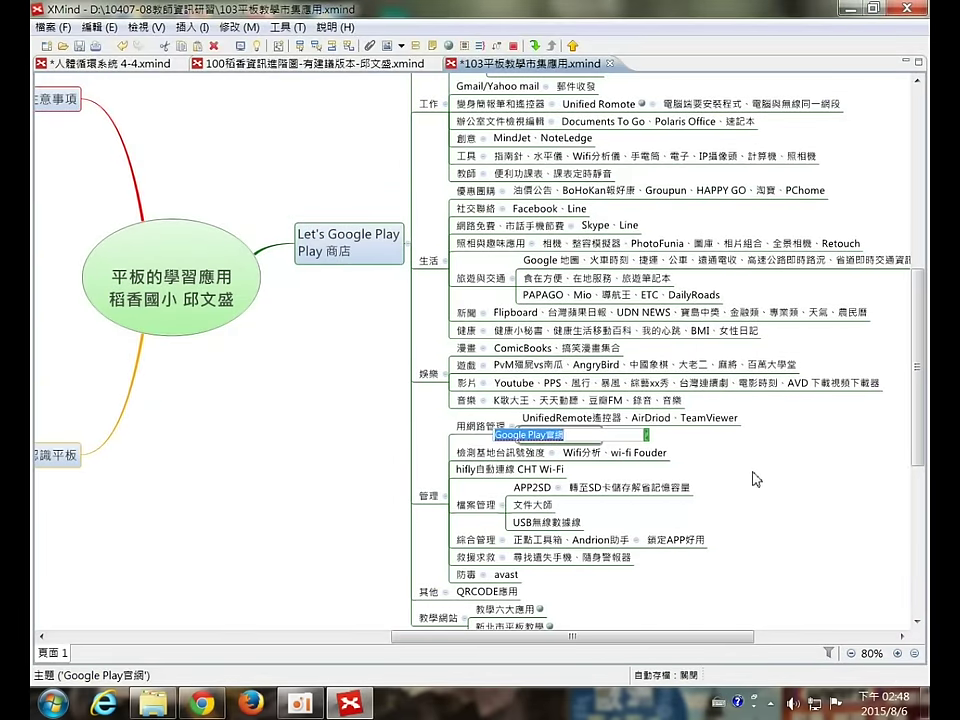
Finish editing the Google Play官網 topic and save the 103平板教學市集應用 map.
{"action": "left_click", "coordinate": [755, 479]}
{"action": "key", "text": "ctrl+s"}
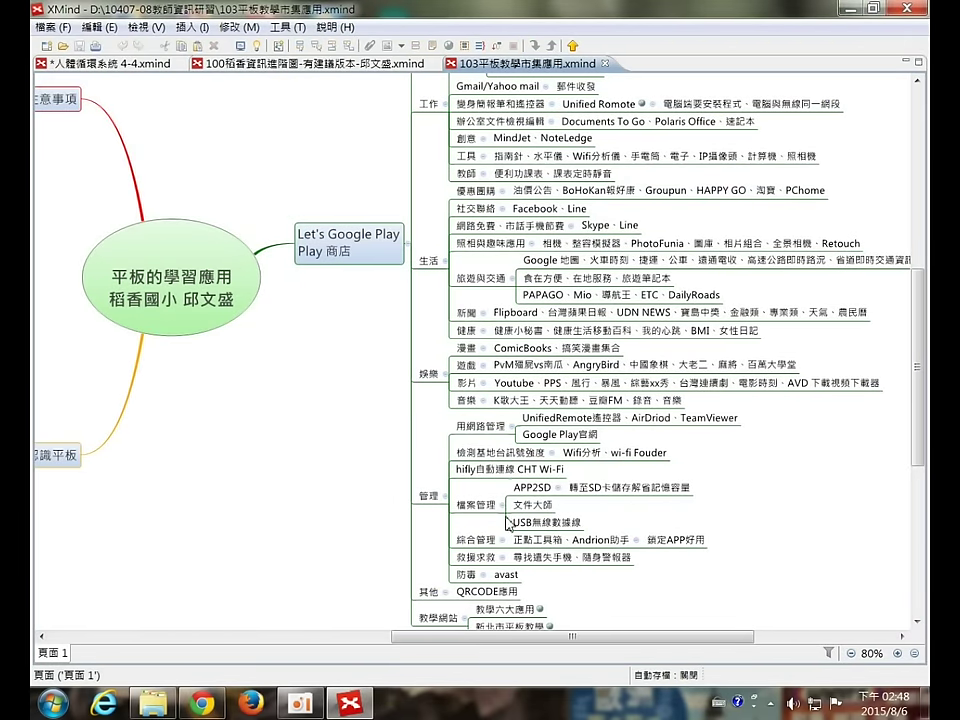
{"action": "left_click_drag", "start_coordinate": [484, 636], "coordinate": [290, 641]}
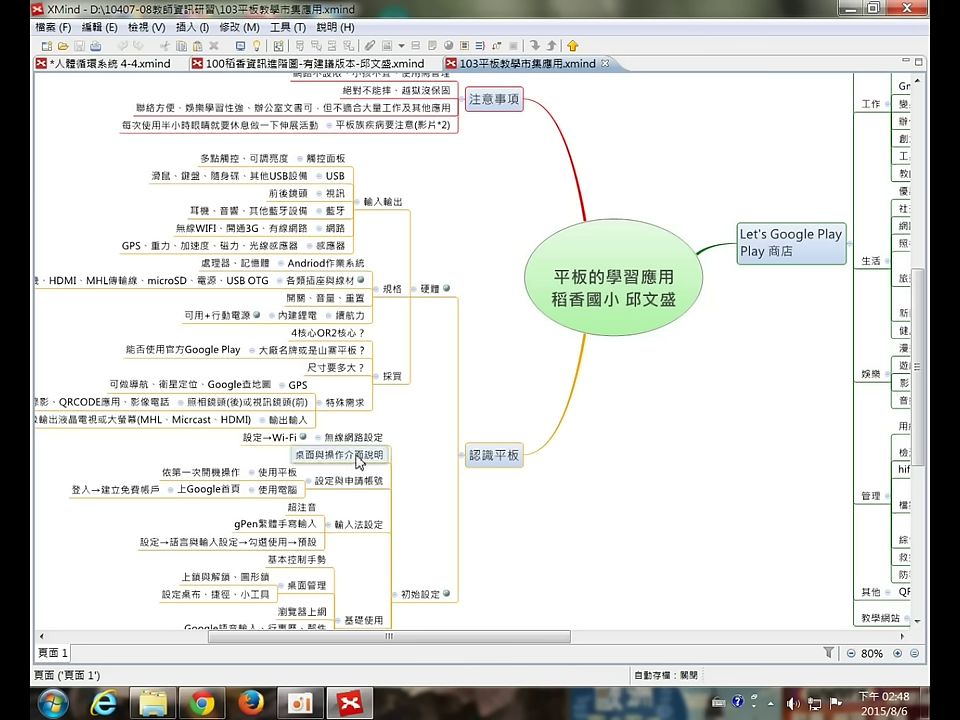
Browse the map by selecting the 桌面與操作介面說明 and 優惠團購 topics.
{"action": "left_click", "coordinate": [358, 462]}
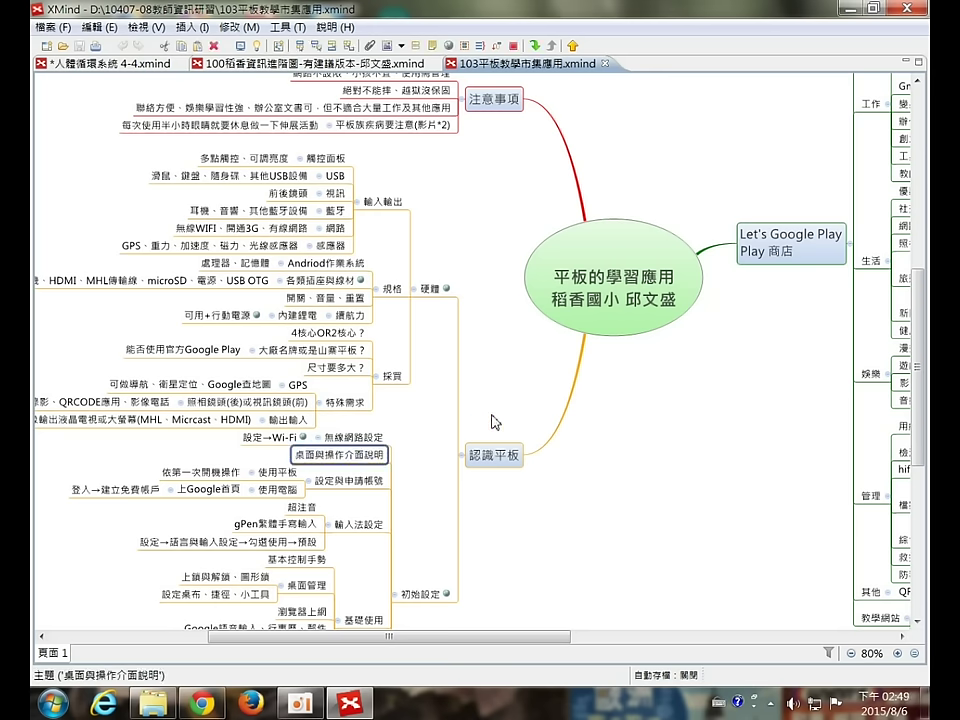
{"action": "left_click_drag", "start_coordinate": [561, 637], "coordinate": [681, 637]}
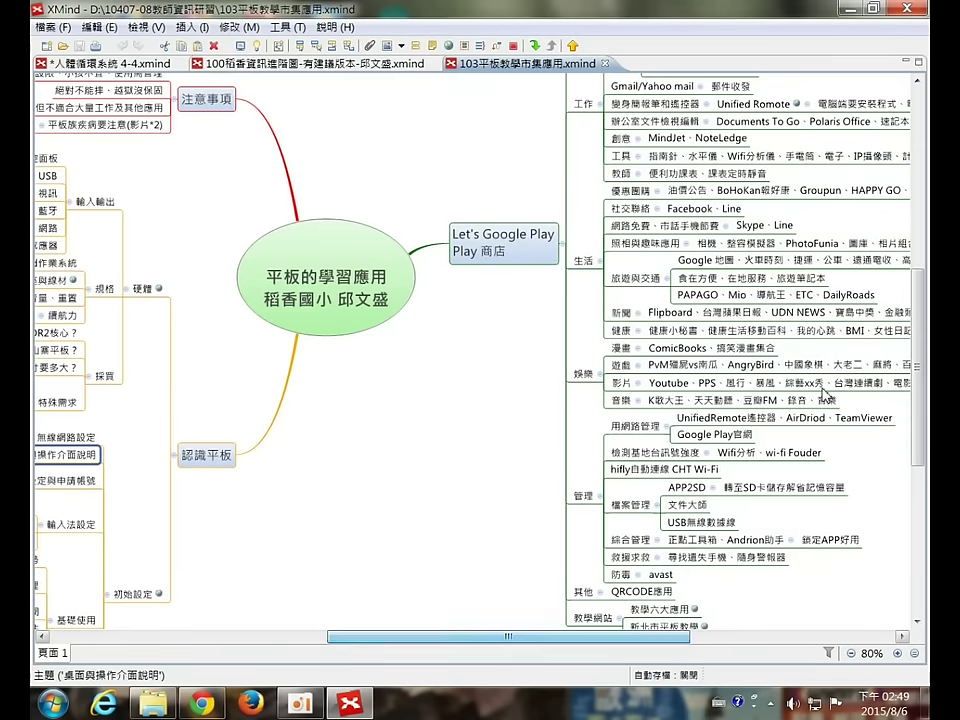
{"action": "left_click", "coordinate": [820, 348]}
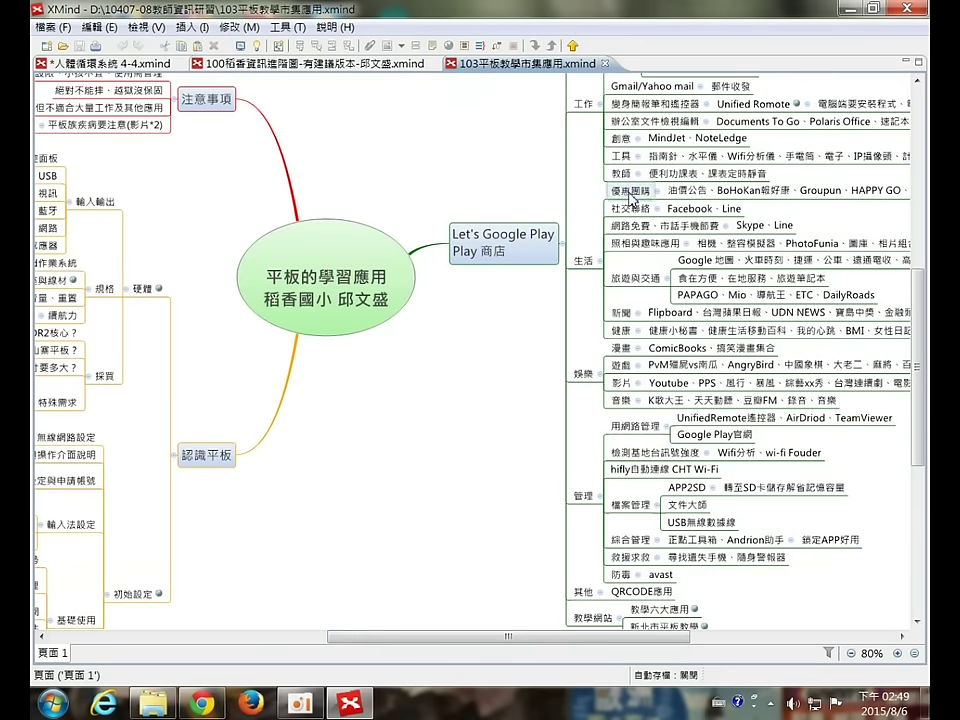
{"action": "left_click", "coordinate": [635, 192]}
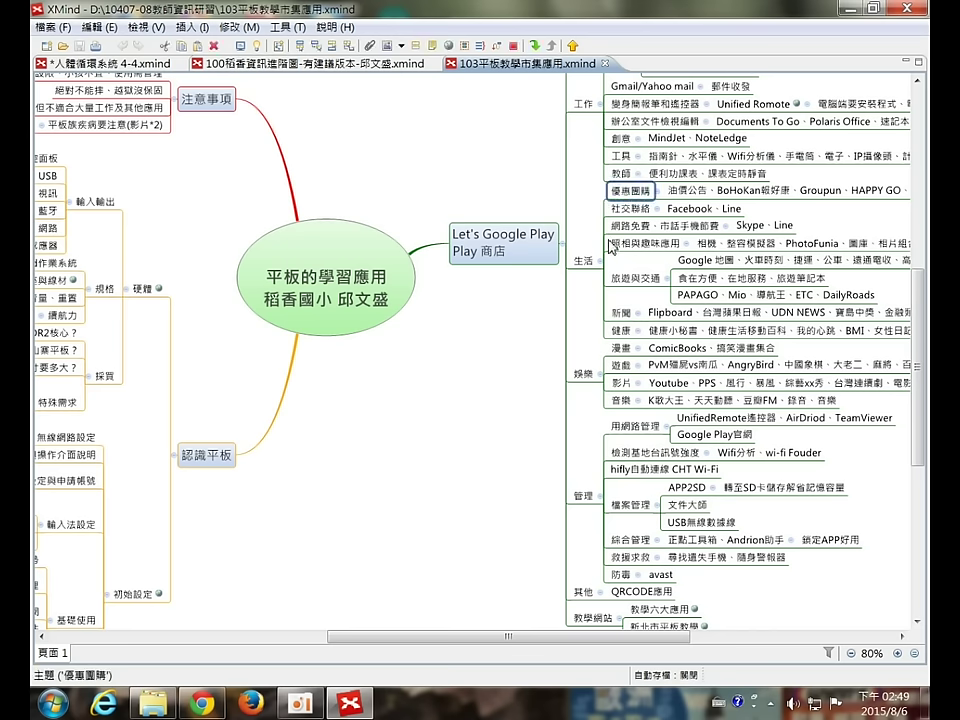
{"action": "left_click", "coordinate": [516, 338]}
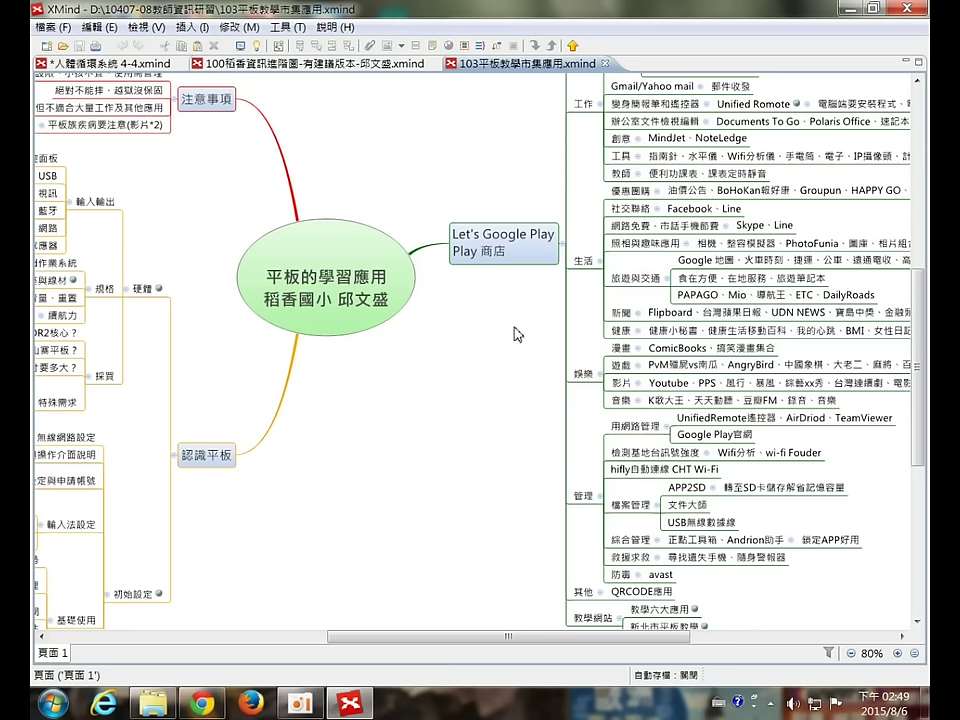
{"action": "left_click", "coordinate": [153, 703]}
Open the 104Arduino進階研習分享 workbook, zoom out to 60%, and scroll through its map.
{"action": "double_click", "coordinate": [712, 216]}
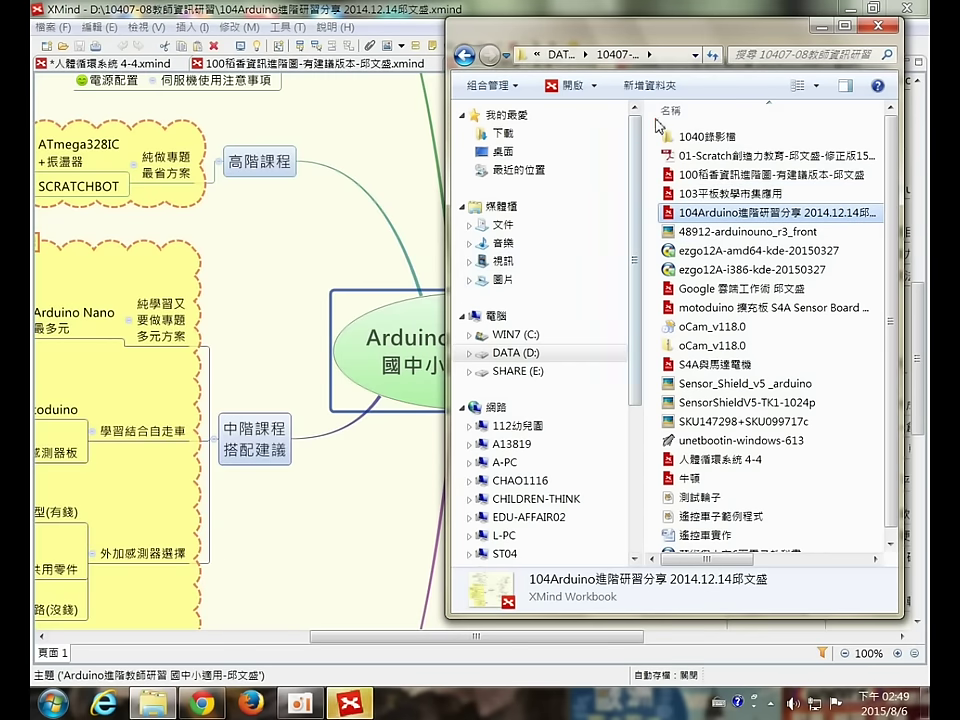
{"action": "left_click", "coordinate": [383, 12]}
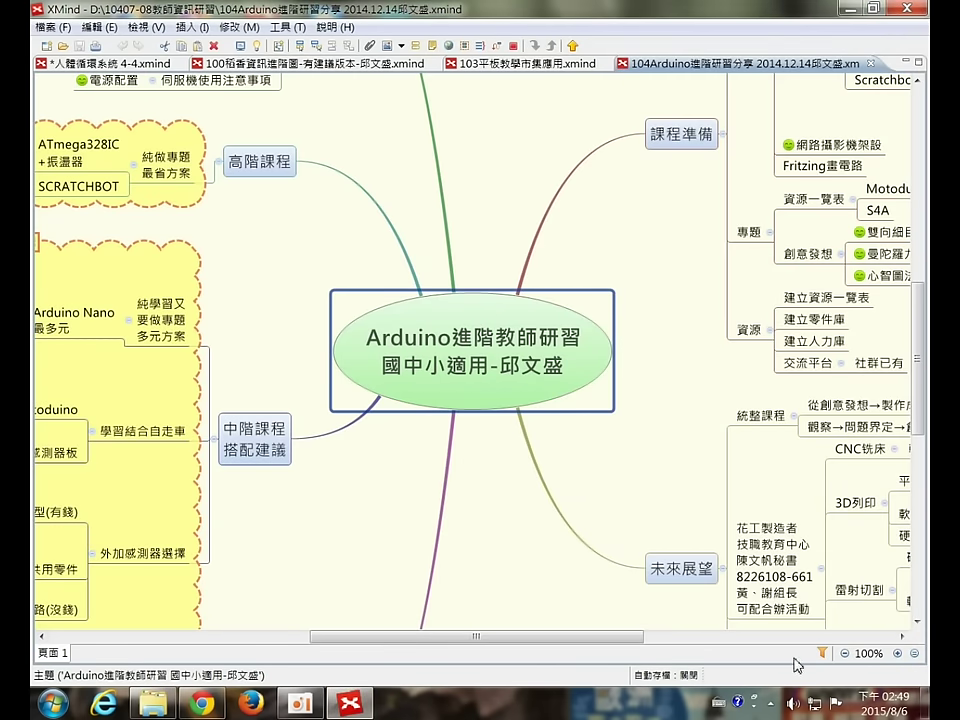
{"action": "left_click", "coordinate": [846, 654]}
{"action": "left_click", "coordinate": [846, 654]}
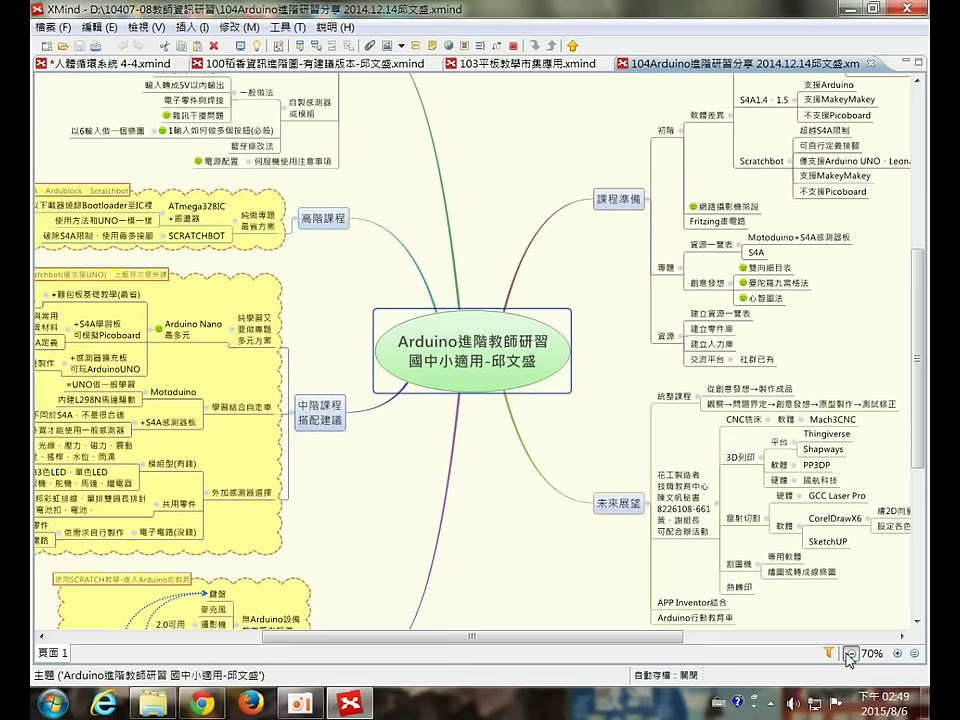
{"action": "left_click", "coordinate": [846, 654]}
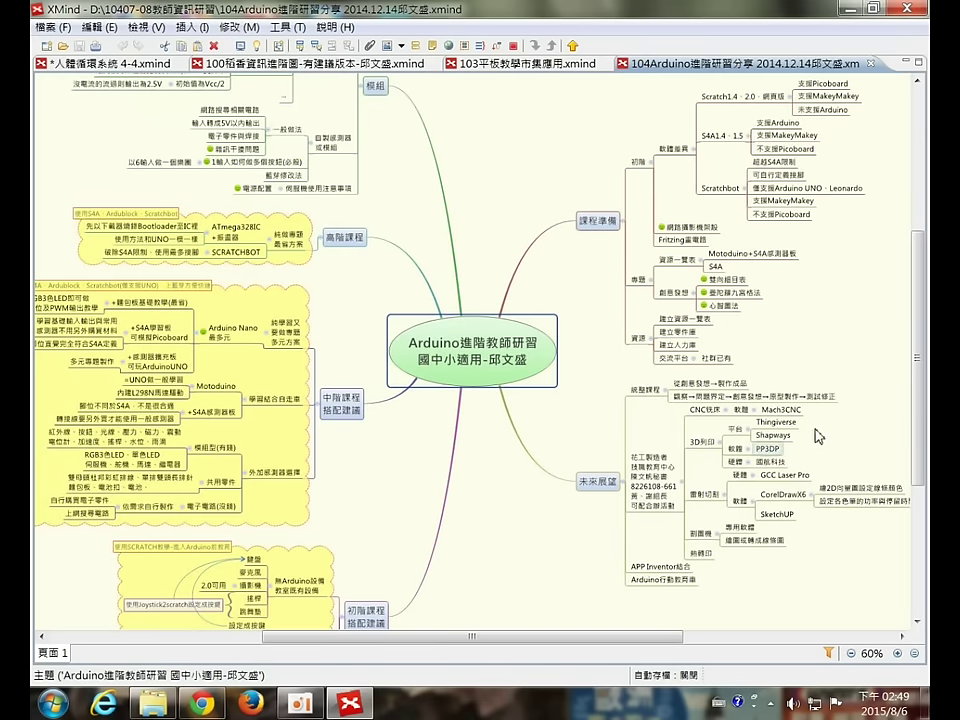
{"action": "left_click_drag", "start_coordinate": [918, 357], "coordinate": [922, 312]}
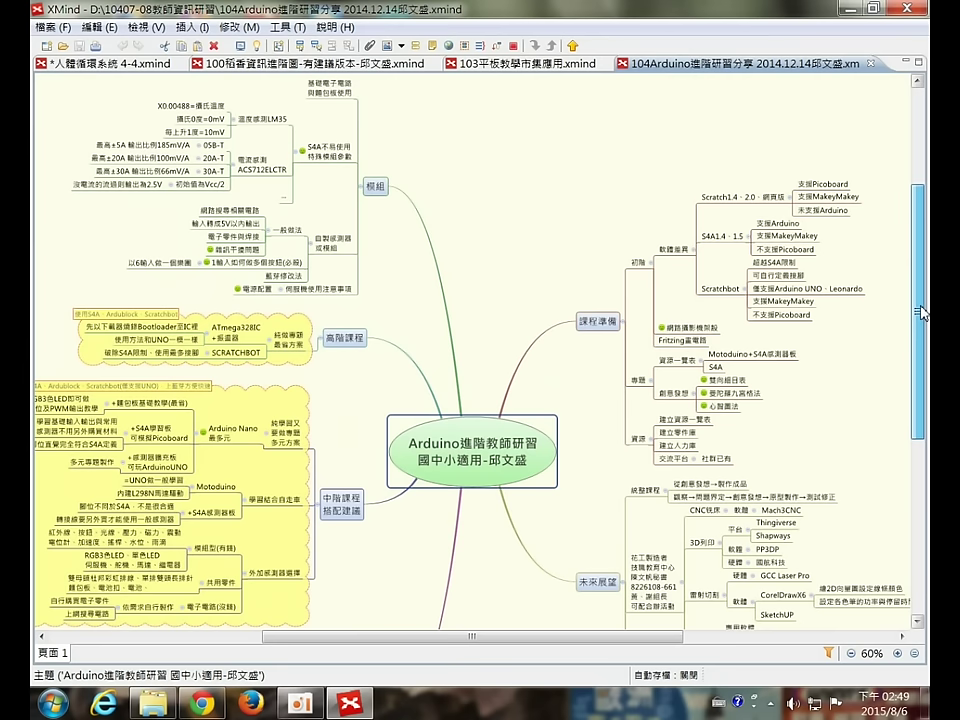
{"action": "left_click_drag", "start_coordinate": [920, 312], "coordinate": [922, 347]}
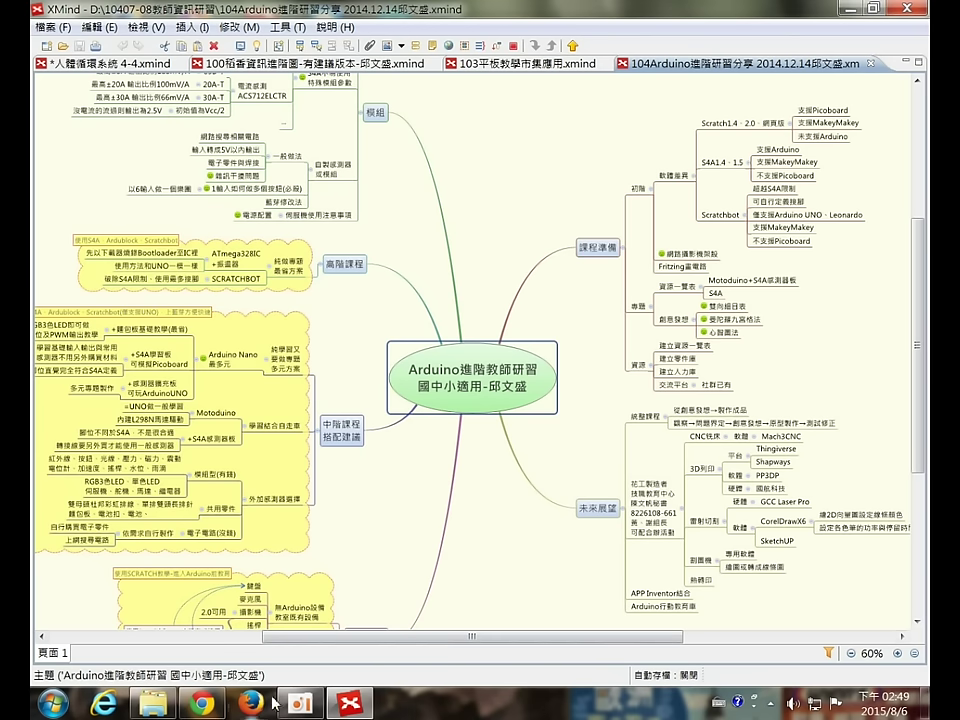
{"action": "left_click", "coordinate": [155, 705]}
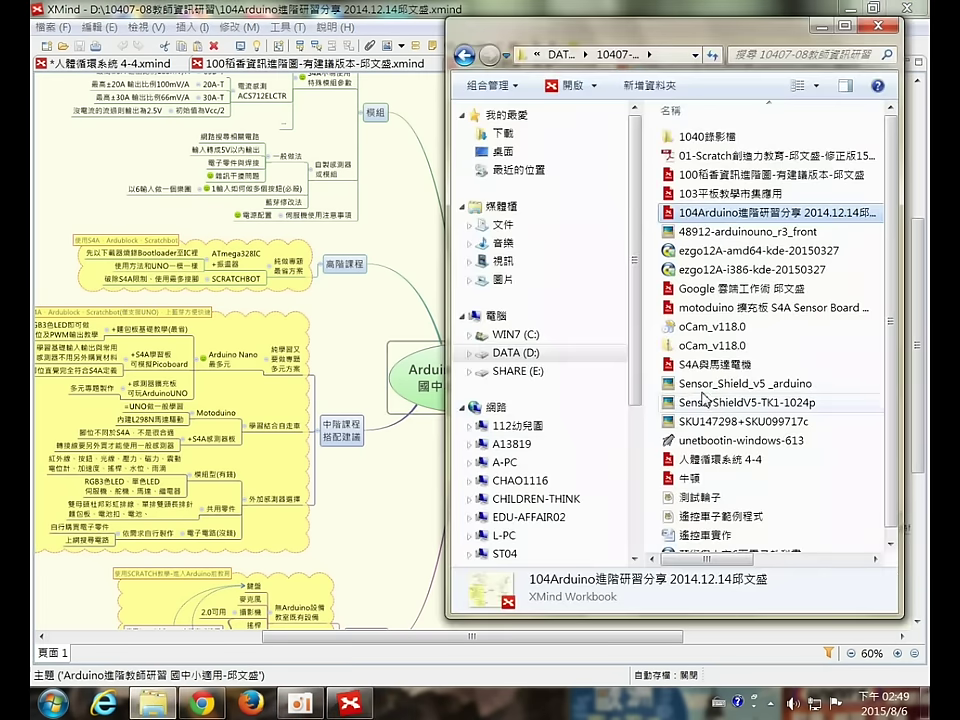
Open S4A與馬達電機, scroll the map, and select its central 伺服機 topic.
{"action": "double_click", "coordinate": [716, 366]}
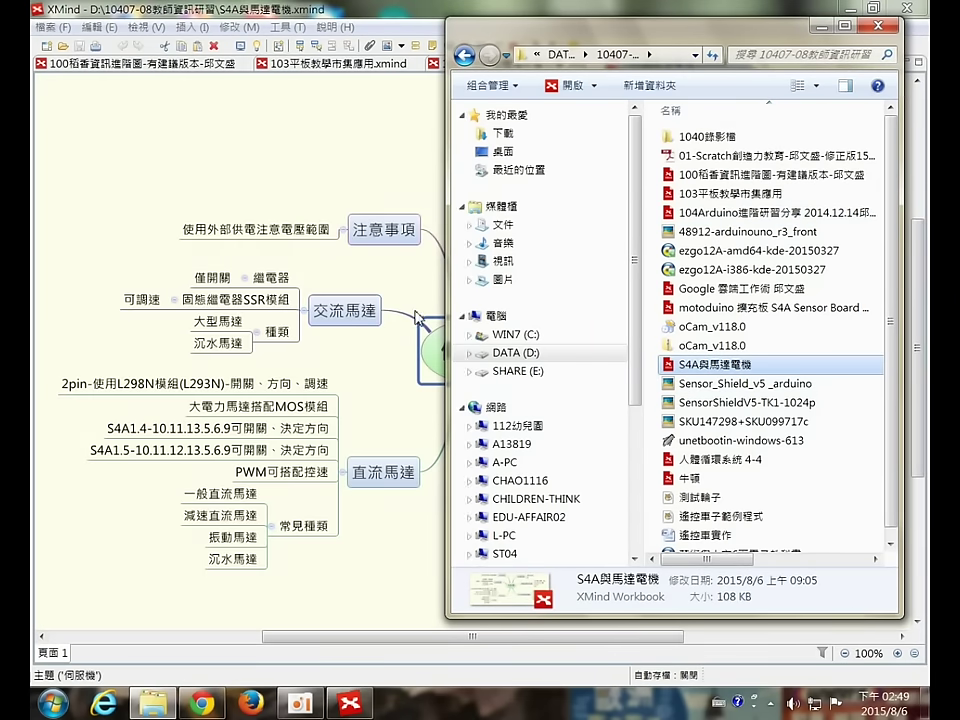
{"action": "left_click", "coordinate": [340, 168]}
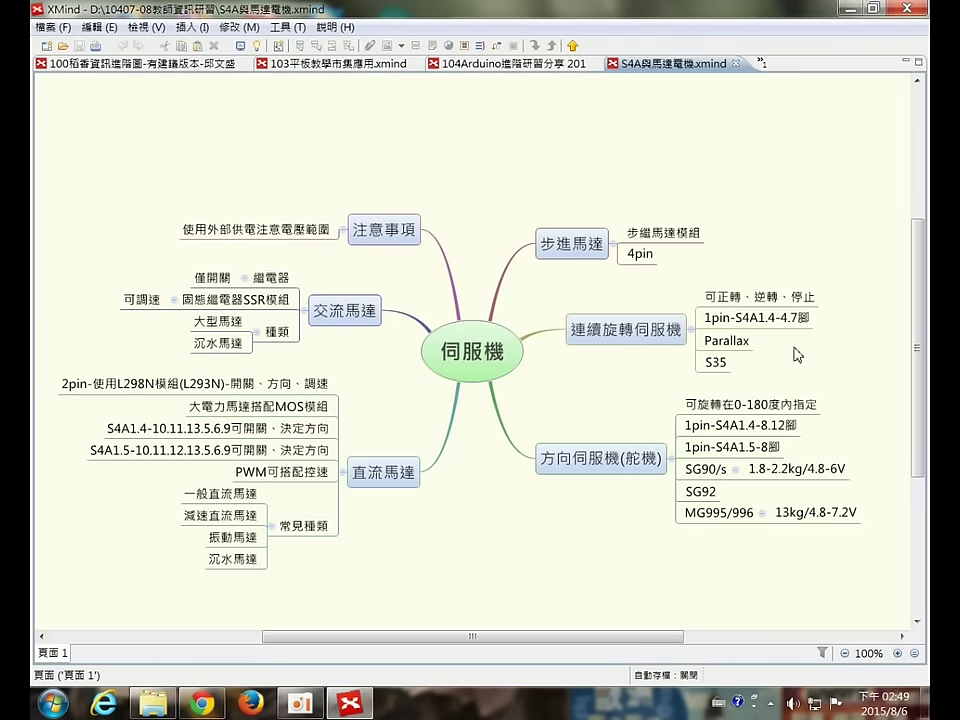
{"action": "left_click_drag", "start_coordinate": [919, 307], "coordinate": [919, 327]}
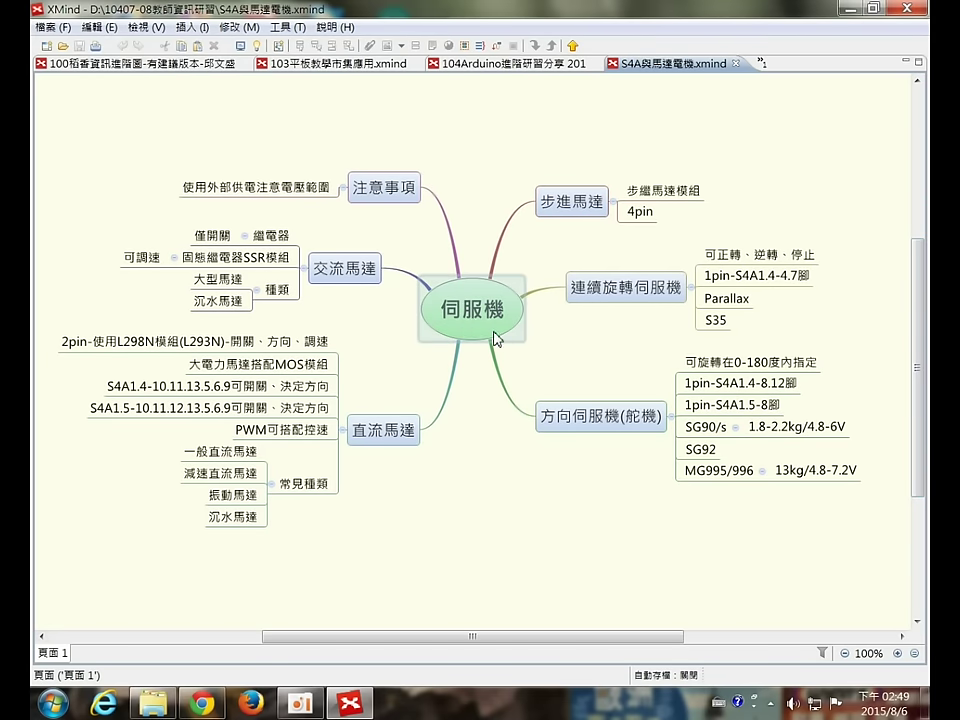
{"action": "left_click", "coordinate": [465, 317]}
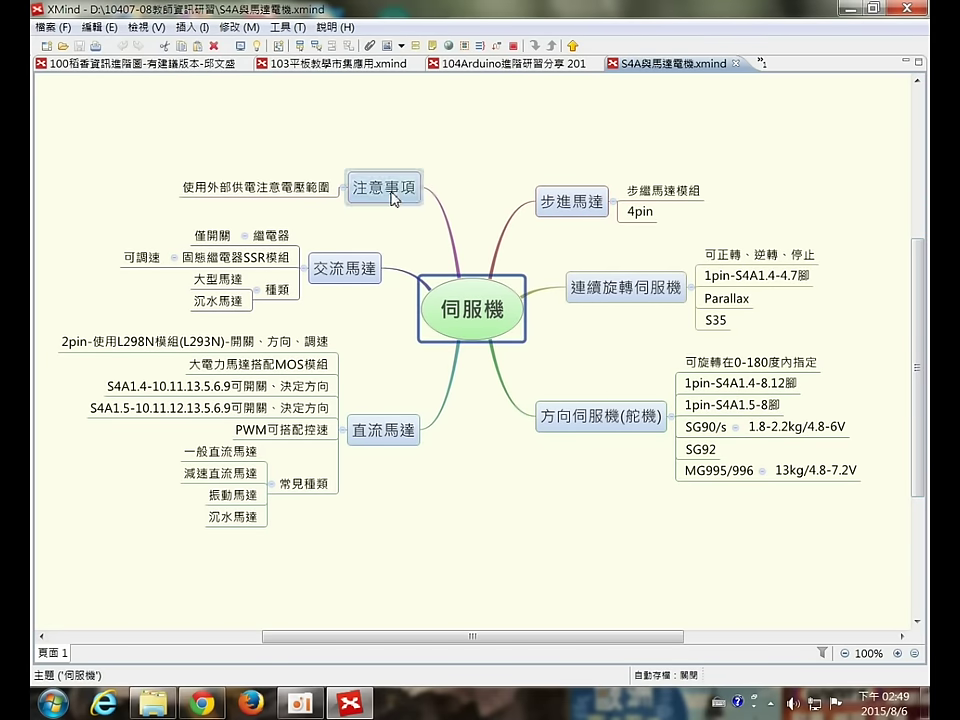
{"action": "left_click", "coordinate": [152, 703]}
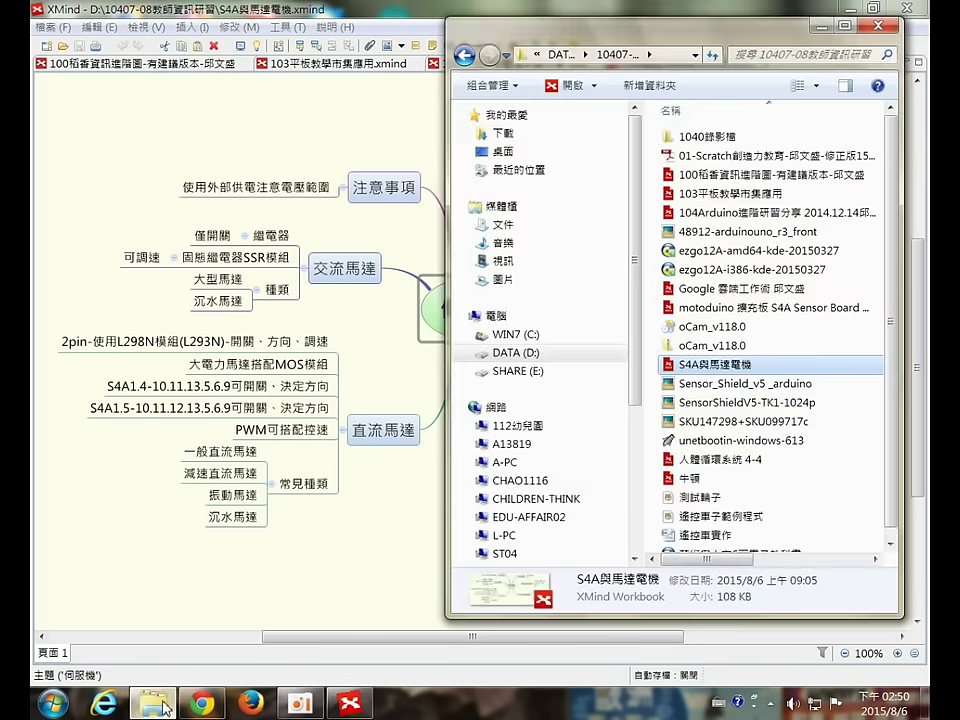
Open the 牛頓 workbook, select its central 牛頓 topic, and return to it from the folder.
{"action": "double_click", "coordinate": [688, 479]}
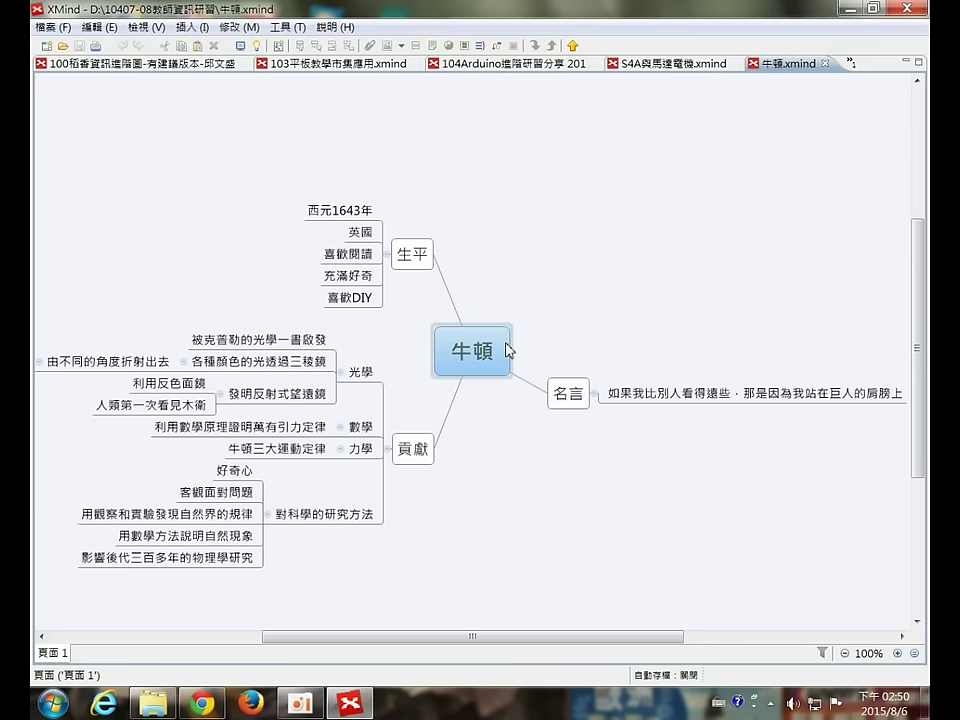
{"action": "left_click", "coordinate": [504, 347]}
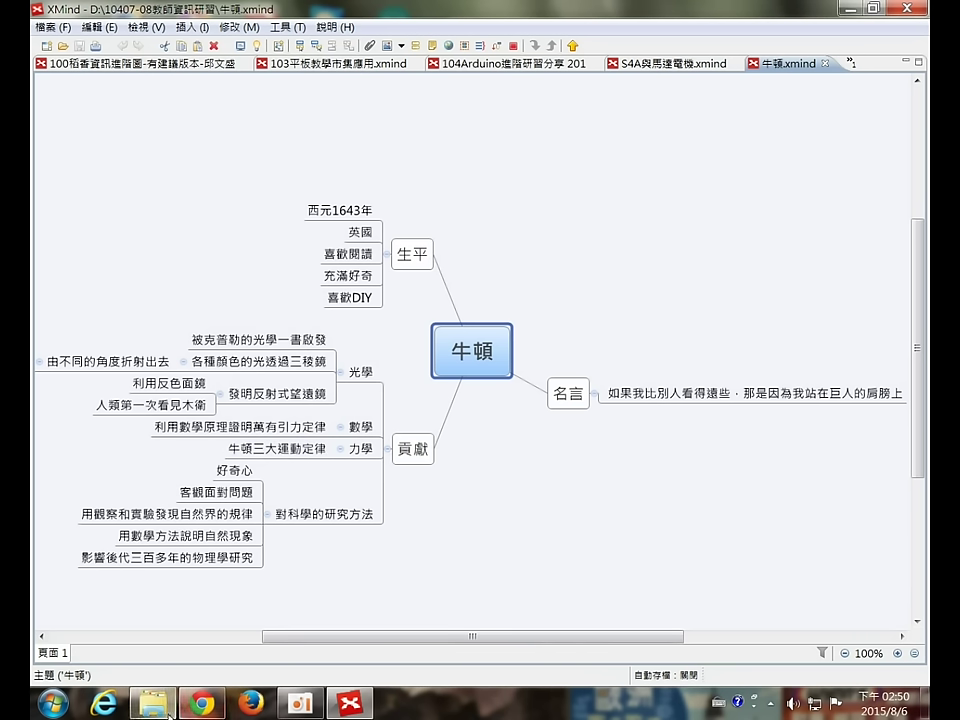
{"action": "key", "text": "alt+Tab"}
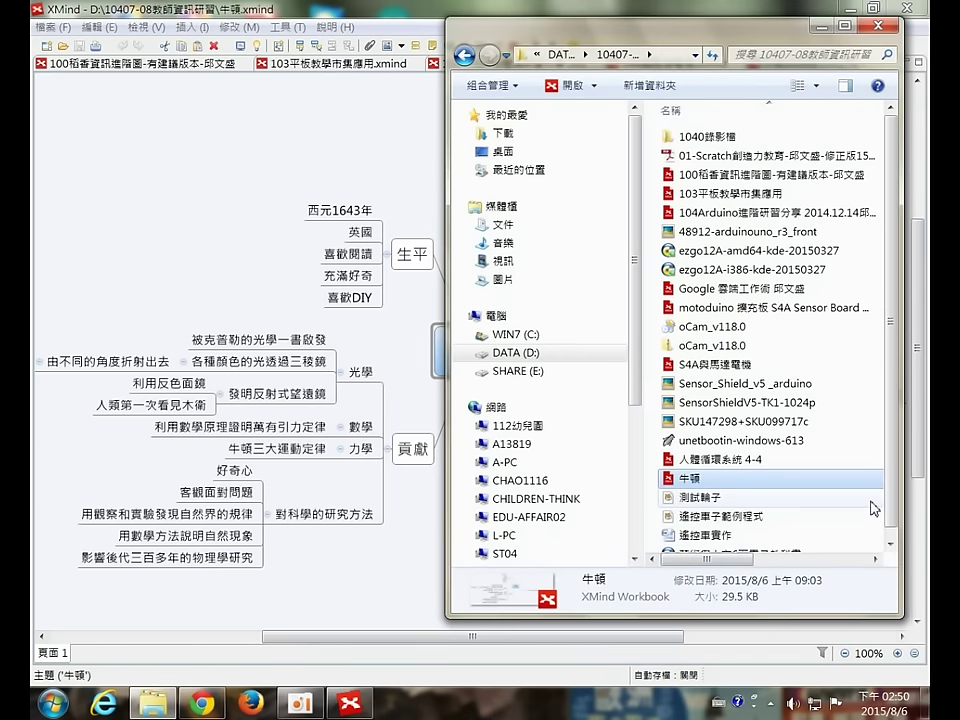
{"action": "scroll", "coordinate": [890, 478], "scroll_direction": "down", "scroll_amount": 1}
{"action": "scroll", "coordinate": [890, 478], "scroll_direction": "up", "scroll_amount": 1}
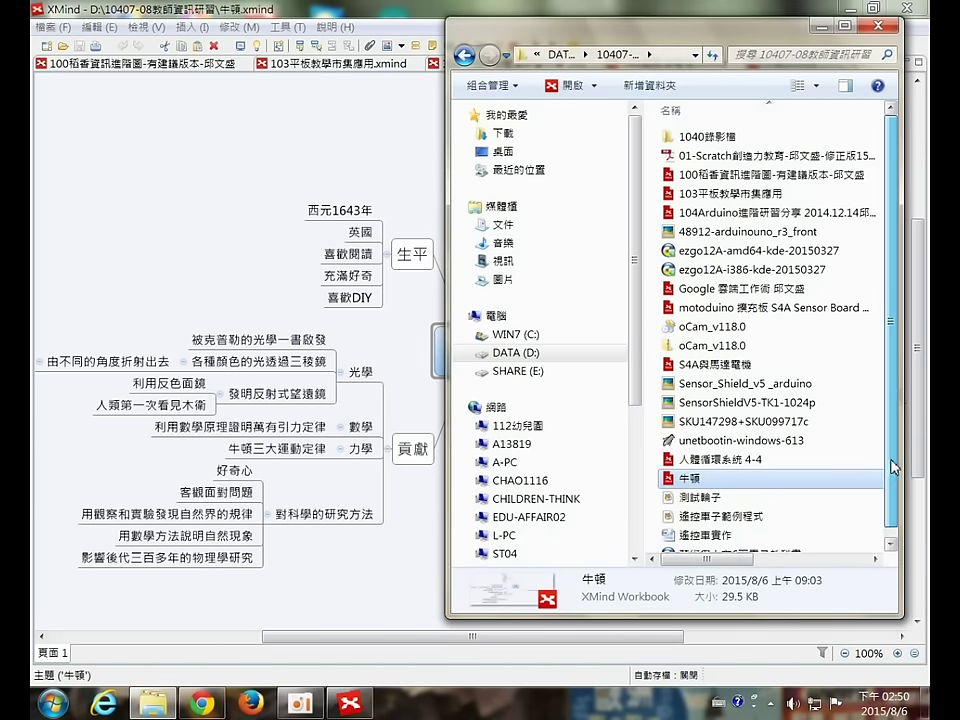
{"action": "left_click", "coordinate": [370, 170]}
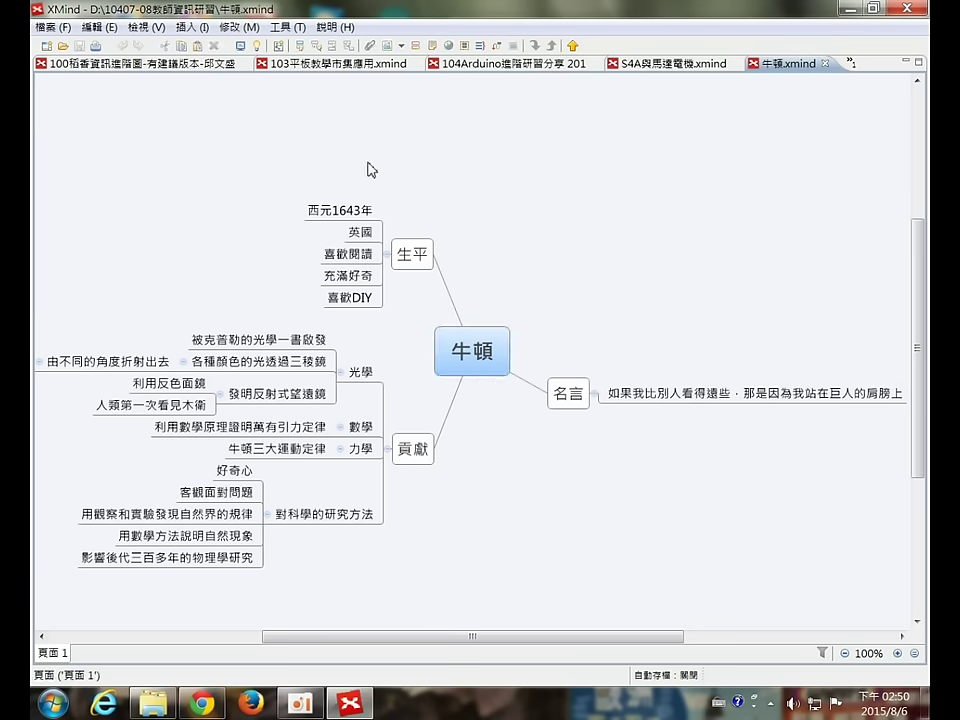
Close all six example workbook tabs, answering 否(N) to save 人體循環系統 4-4.
{"action": "left_click", "coordinate": [245, 63]}
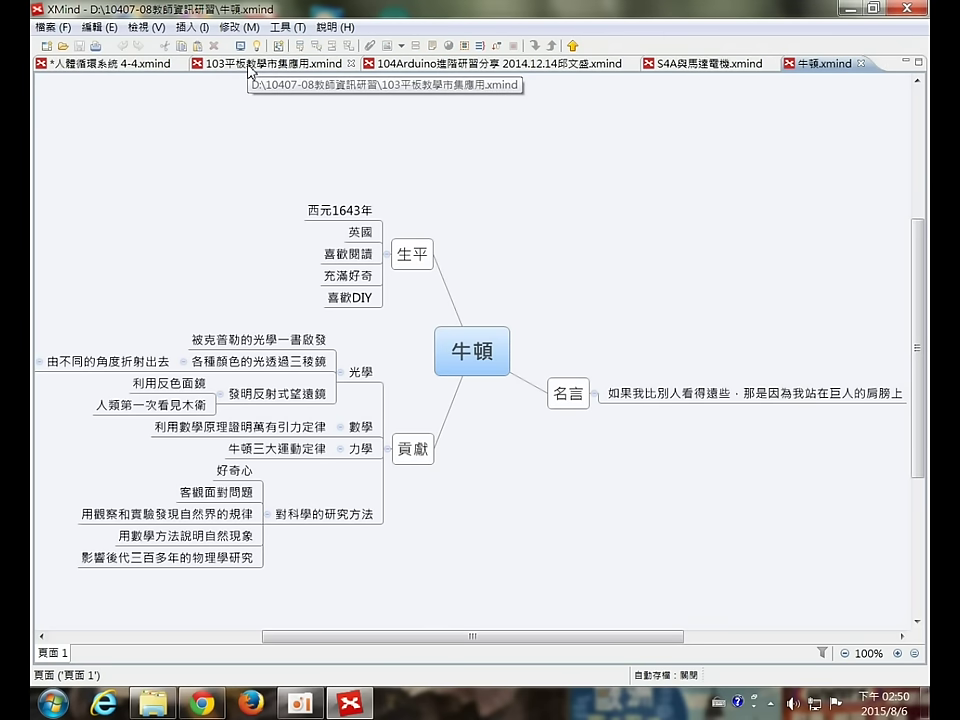
{"action": "left_click", "coordinate": [180, 64]}
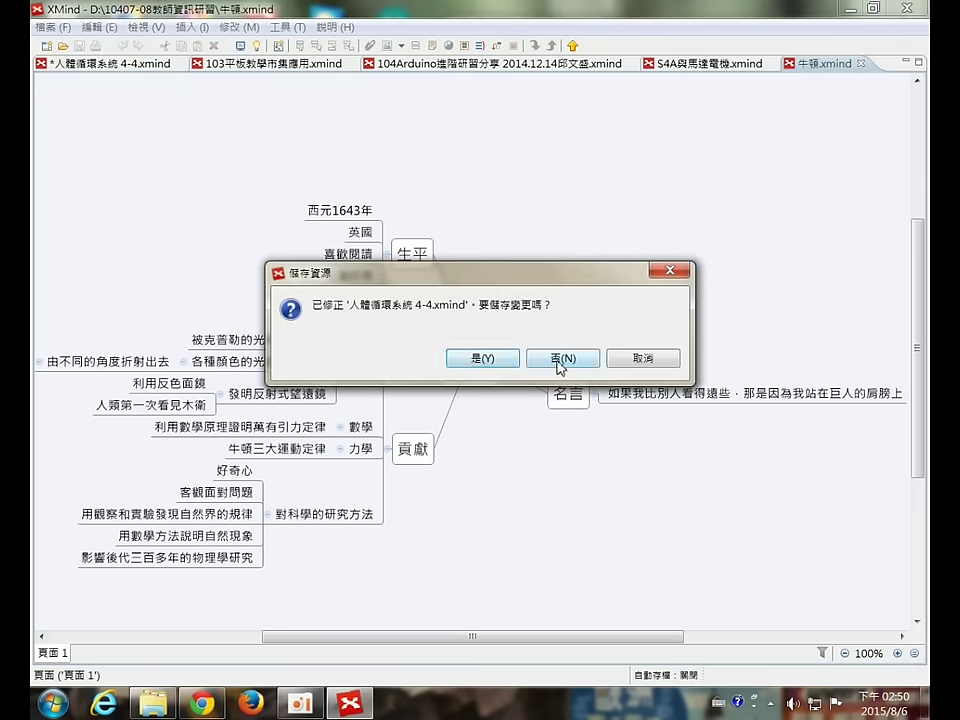
{"action": "left_click", "coordinate": [560, 358]}
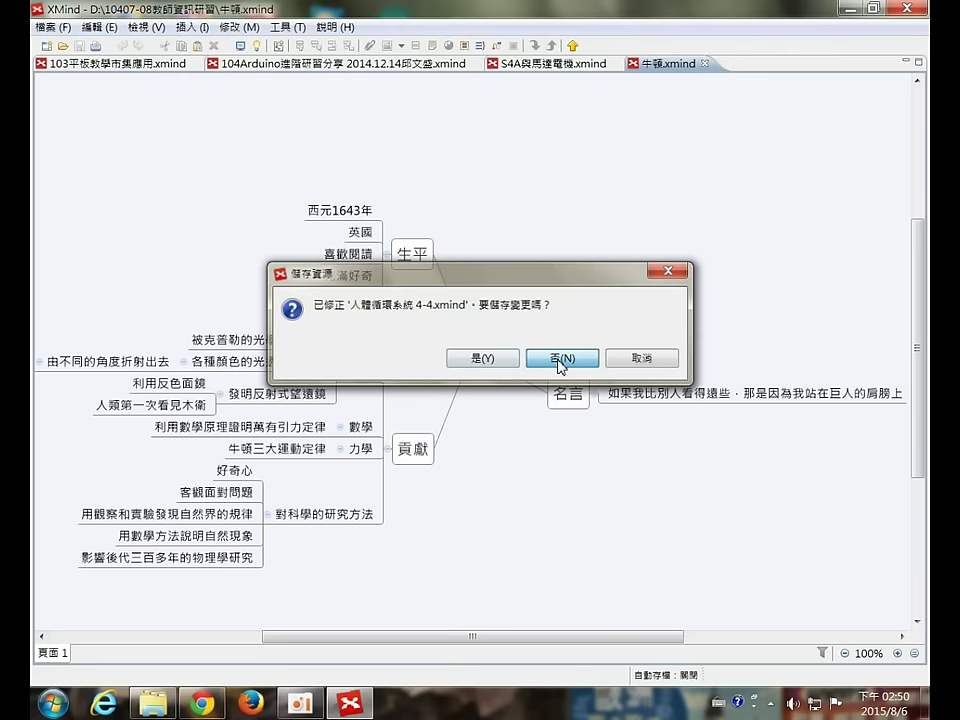
{"action": "left_click", "coordinate": [196, 64]}
{"action": "left_click", "coordinate": [303, 64]}
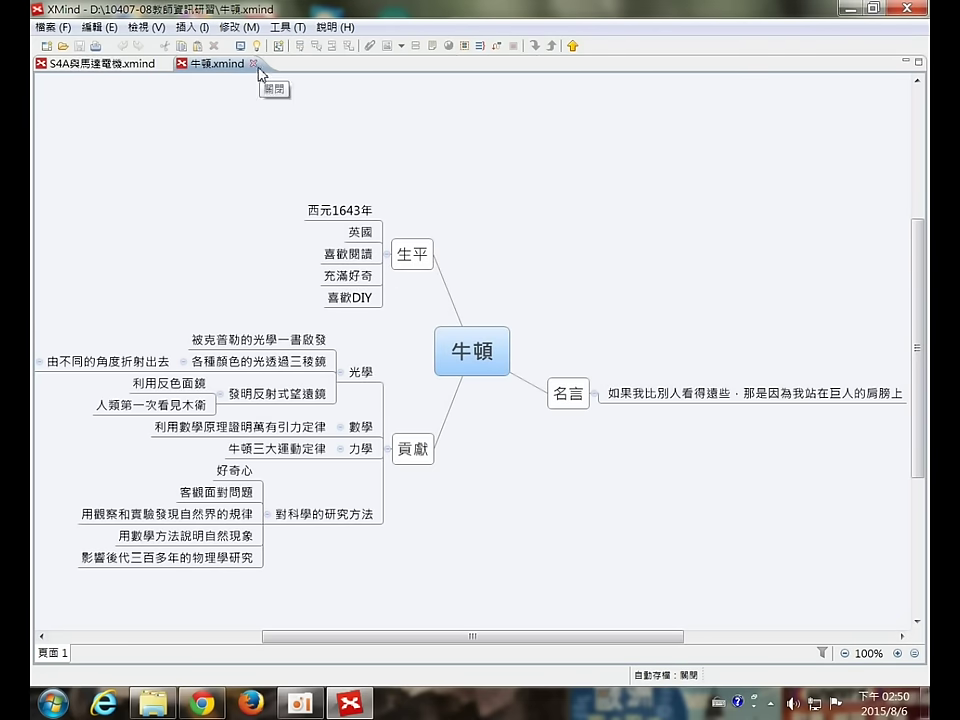
{"action": "left_click", "coordinate": [255, 64]}
{"action": "left_click", "coordinate": [166, 64]}
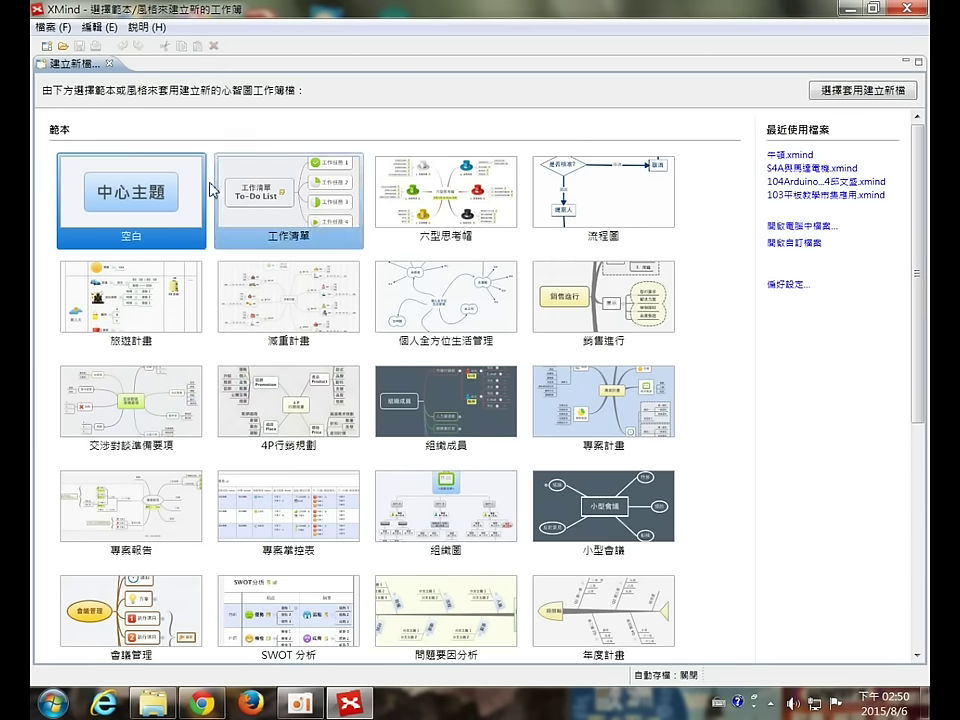
Create 工作簿 1 from the 空白 template and start editing its 中心主題 text.
{"action": "double_click", "coordinate": [123, 190]}
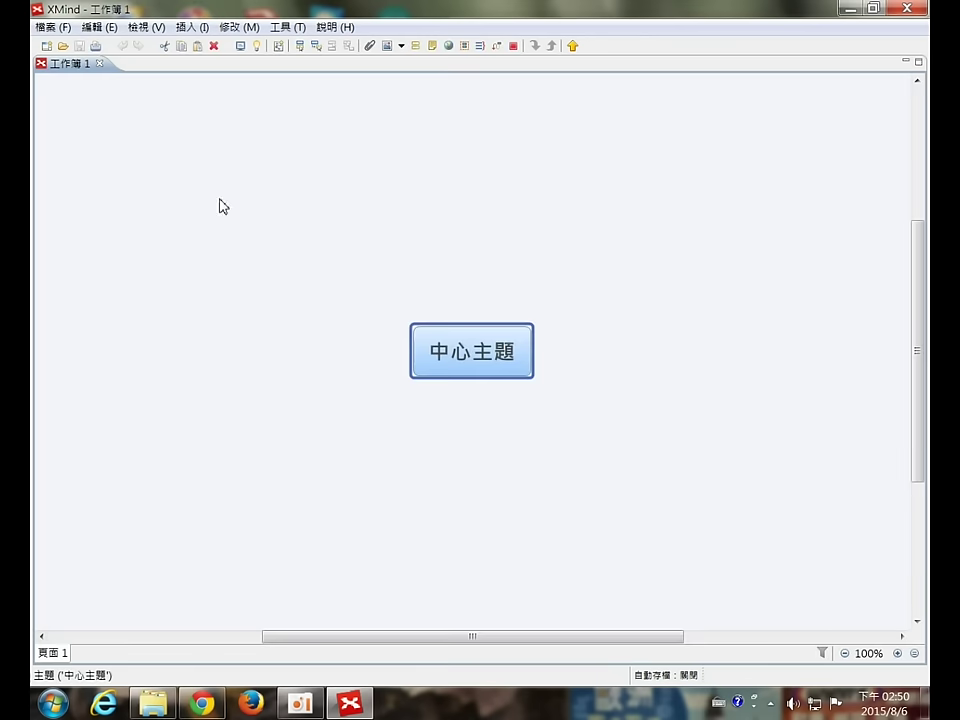
{"action": "double_click", "coordinate": [477, 358]}
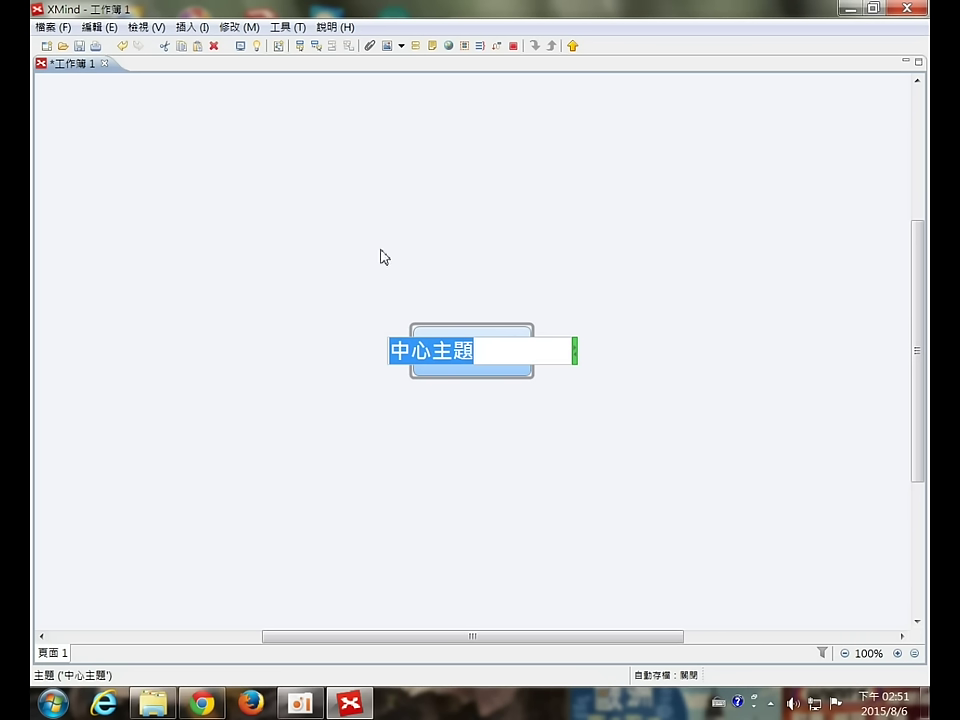
Replace the mistyped topic text with 畢業旅行 entered through the Zhuyin input method.
{"action": "type", "text": "1uu4u,4"}
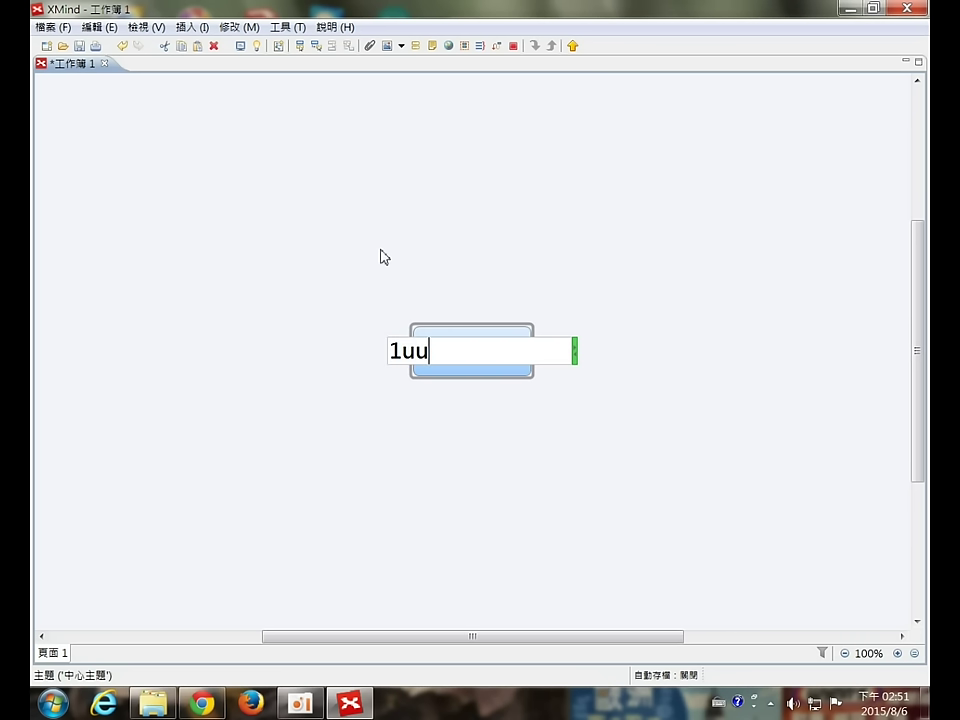
{"action": "key", "text": "BackSpace"}
{"action": "key", "text": "BackSpace"}
{"action": "key", "text": "BackSpace"}
{"action": "key", "text": "BackSpace"}
{"action": "key", "text": "BackSpace"}
{"action": "key", "text": "BackSpace"}
{"action": "key", "text": "ctrl+space"}
{"action": "type", "text": "1u4u,4xm3"}
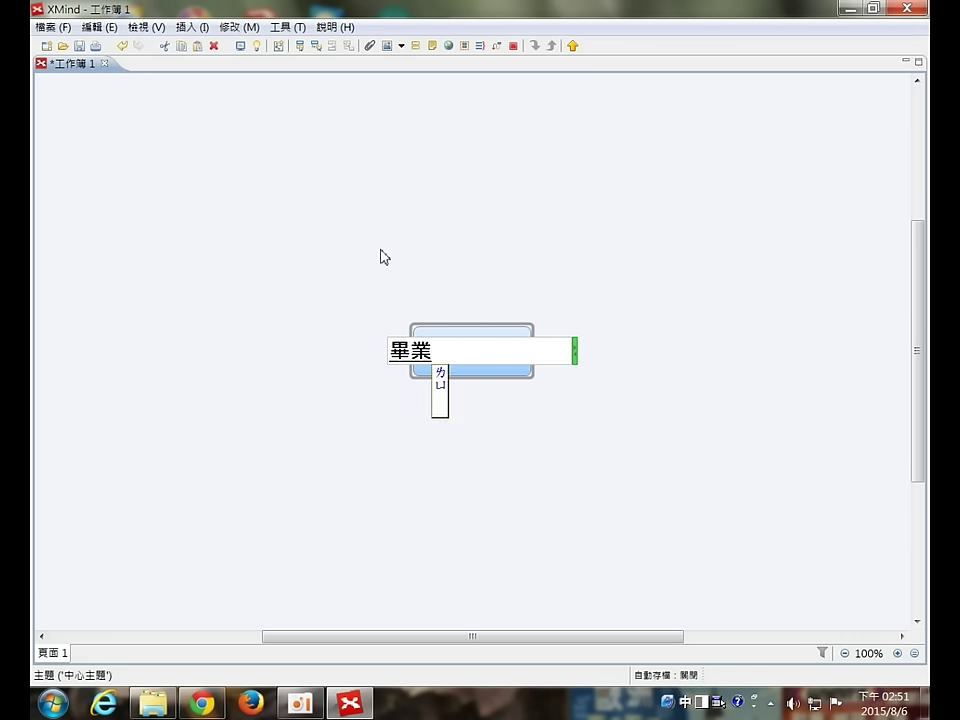
{"action": "type", "text": "vu/6"}
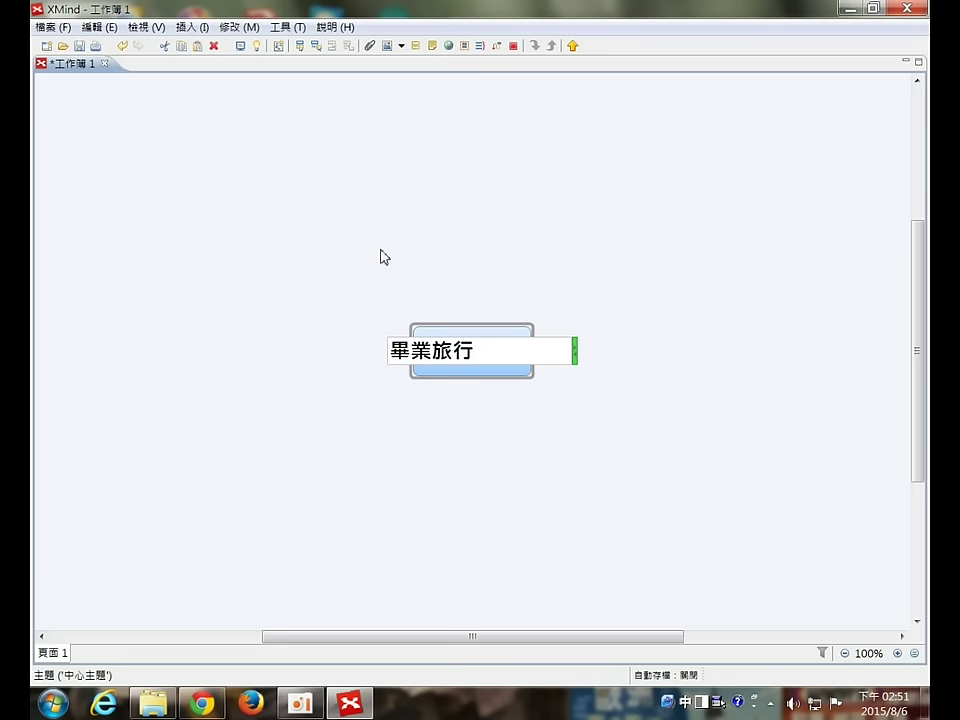
{"action": "left_click", "coordinate": [491, 394]}
{"action": "left_click", "coordinate": [476, 360]}
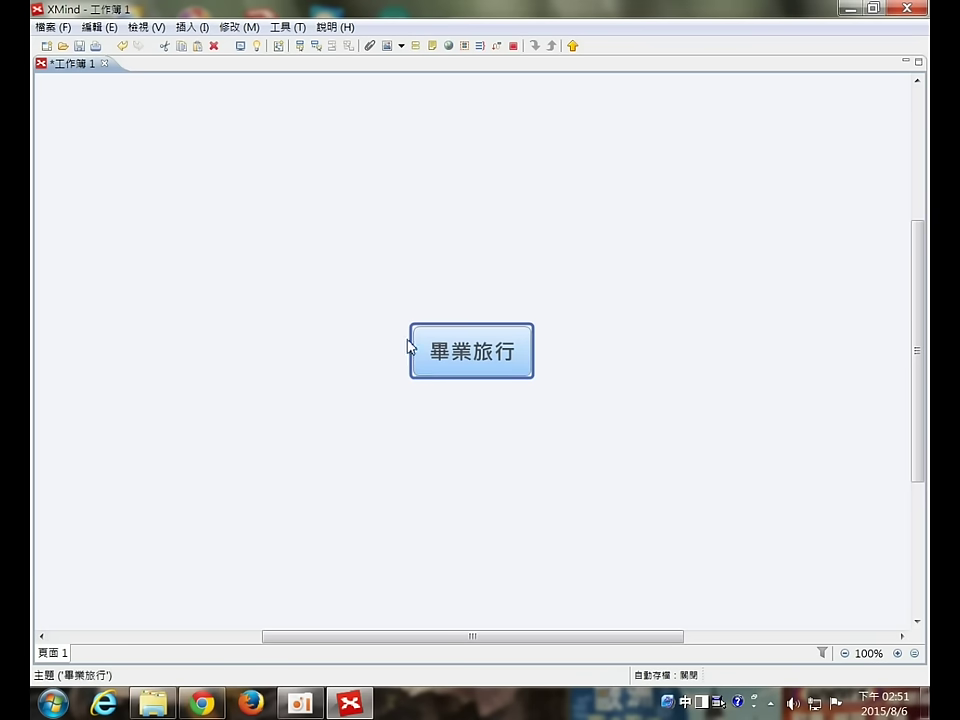
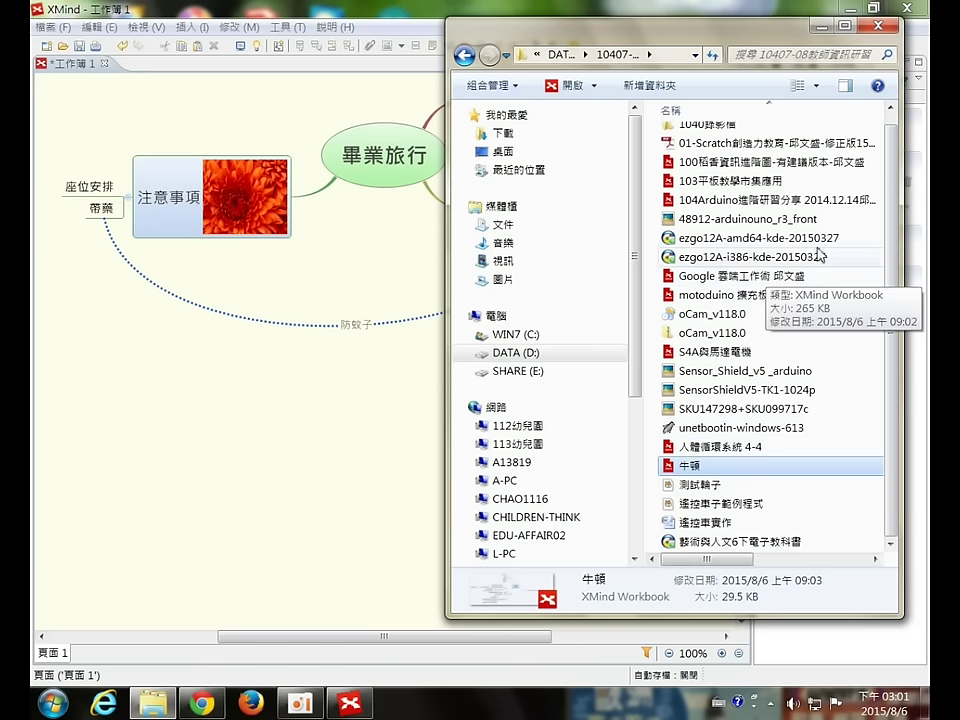
Bring the 畢業旅行 mind map window in front of the Explorer file list.
{"action": "left_click", "coordinate": [338, 395]}
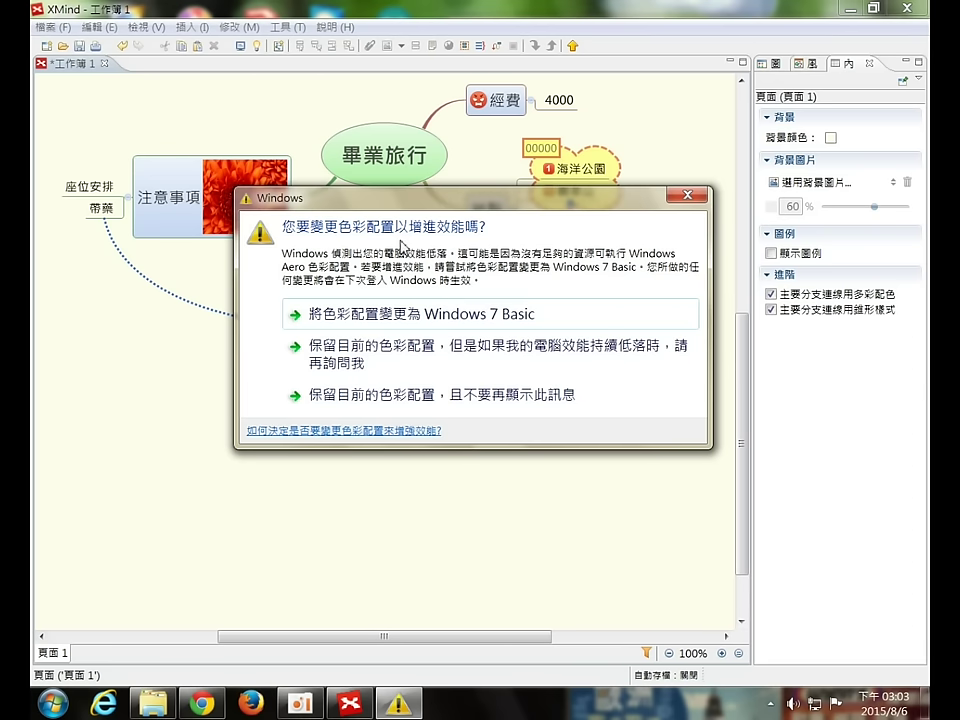
Dismiss the Windows 7 Basic colour-scheme prompt and select the motoduino workbook in the file folder.
{"action": "left_click", "coordinate": [684, 196]}
{"action": "left_click", "coordinate": [687, 195]}
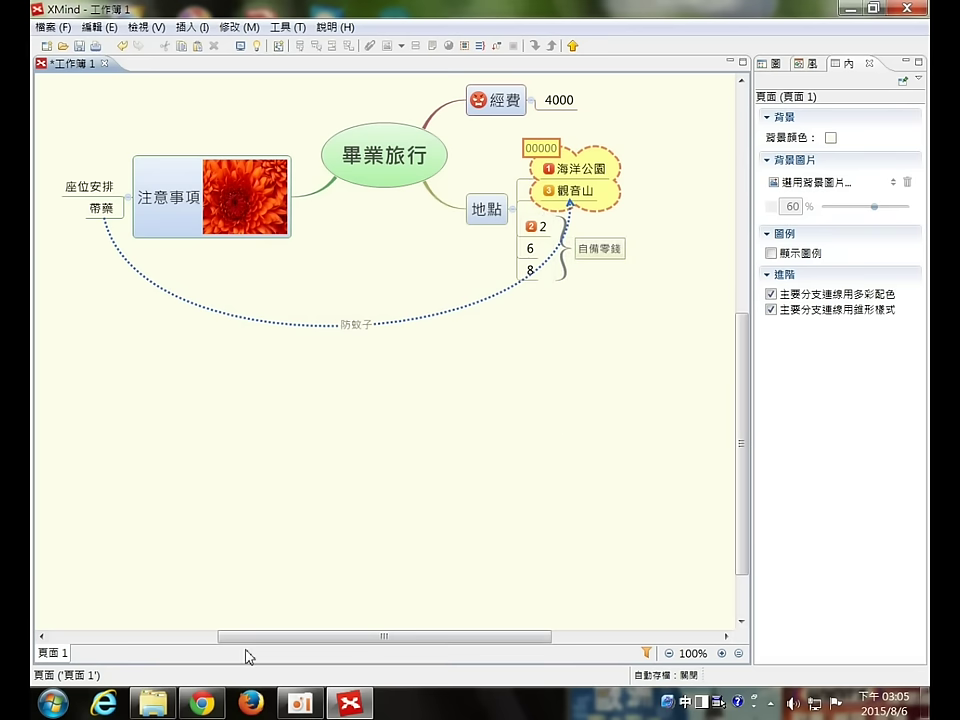
{"action": "left_click", "coordinate": [158, 702]}
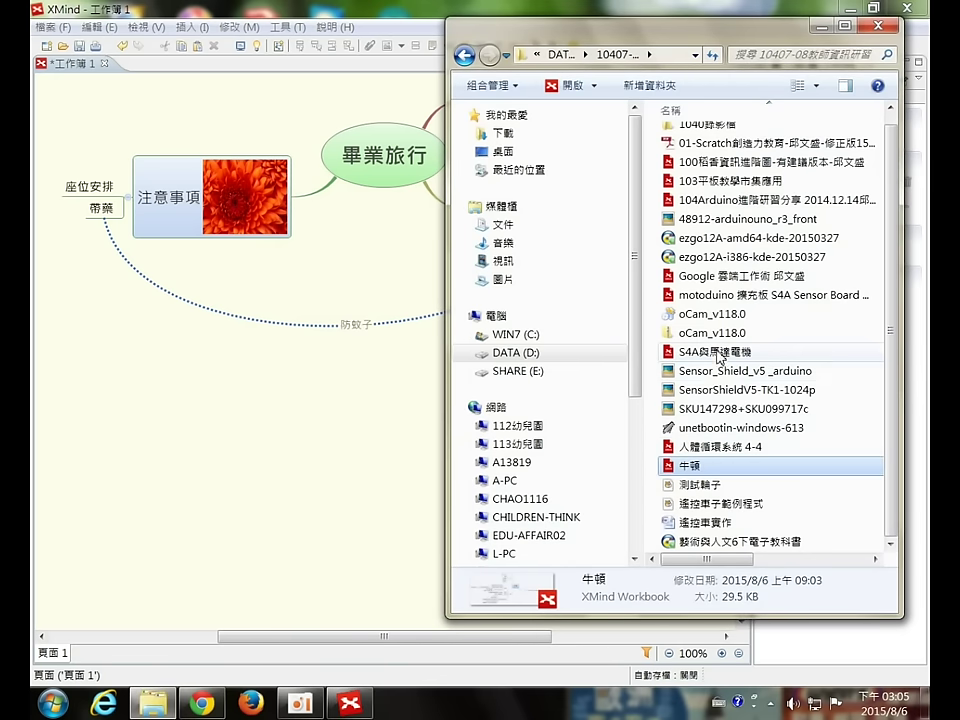
{"action": "left_click", "coordinate": [724, 298]}
Open the motoduino S4A Sensor Board workbook, then close the Properties, Styles and Icons panels.
{"action": "double_click", "coordinate": [724, 298]}
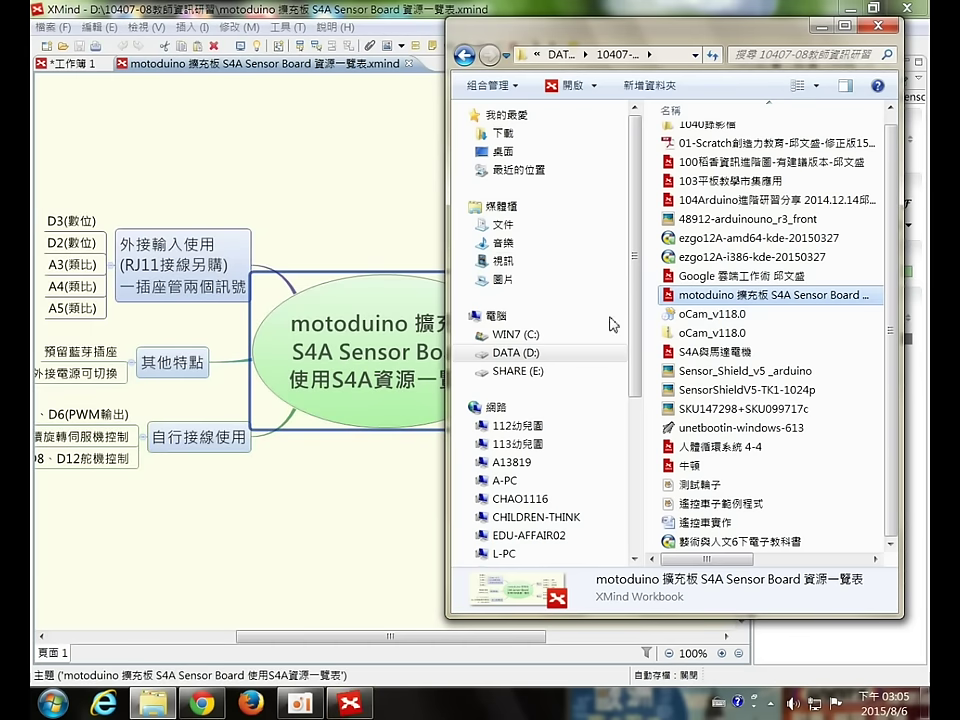
{"action": "left_click", "coordinate": [821, 25]}
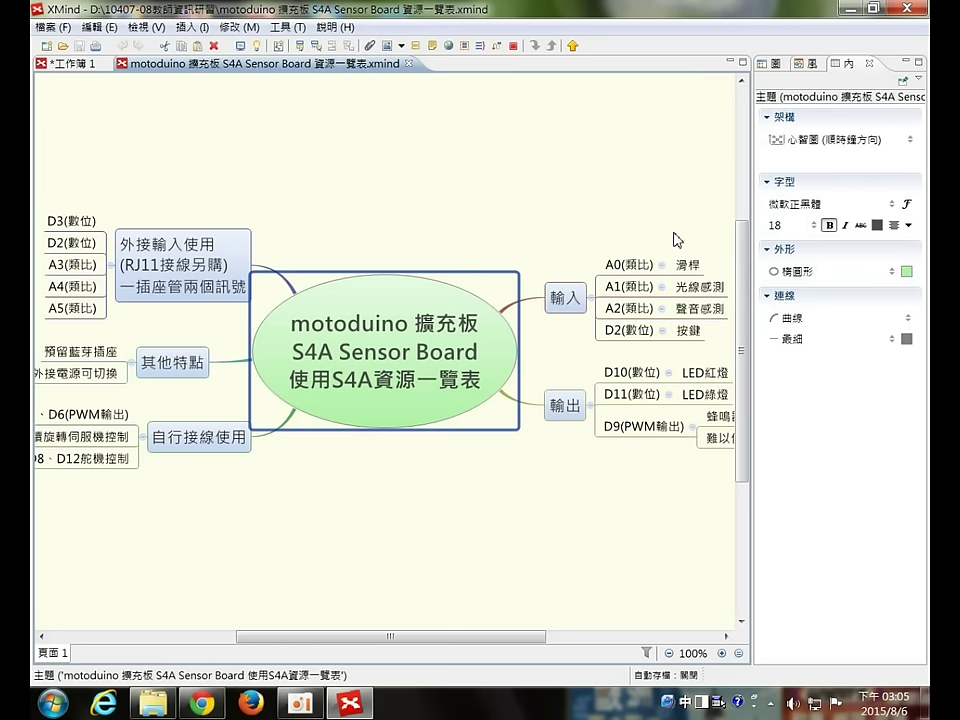
{"action": "left_click", "coordinate": [869, 63]}
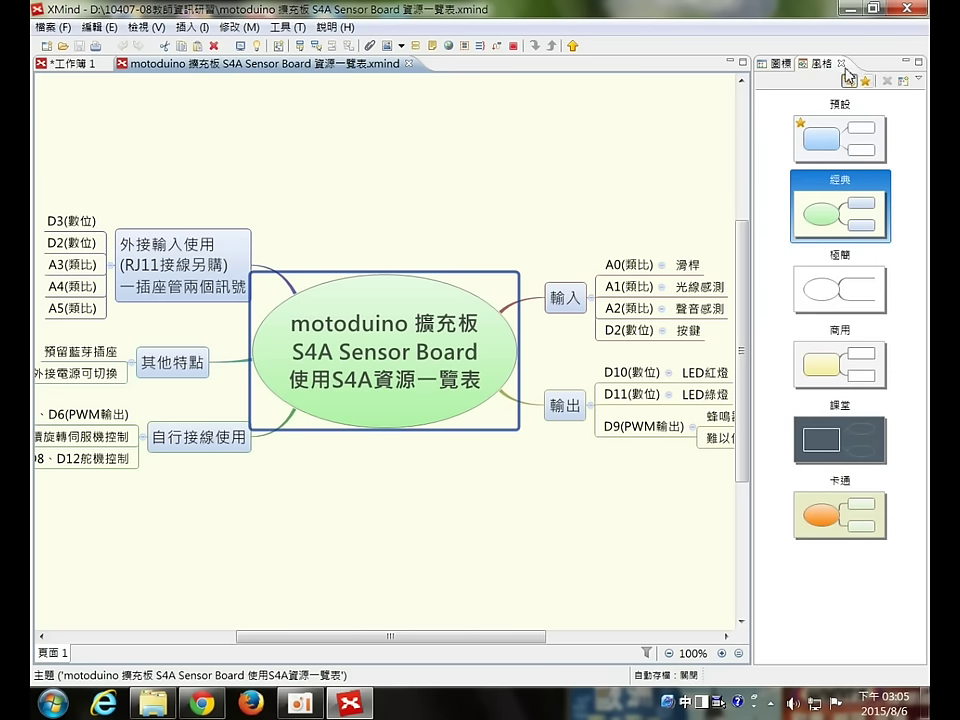
{"action": "left_click", "coordinate": [842, 63]}
{"action": "left_click", "coordinate": [797, 63]}
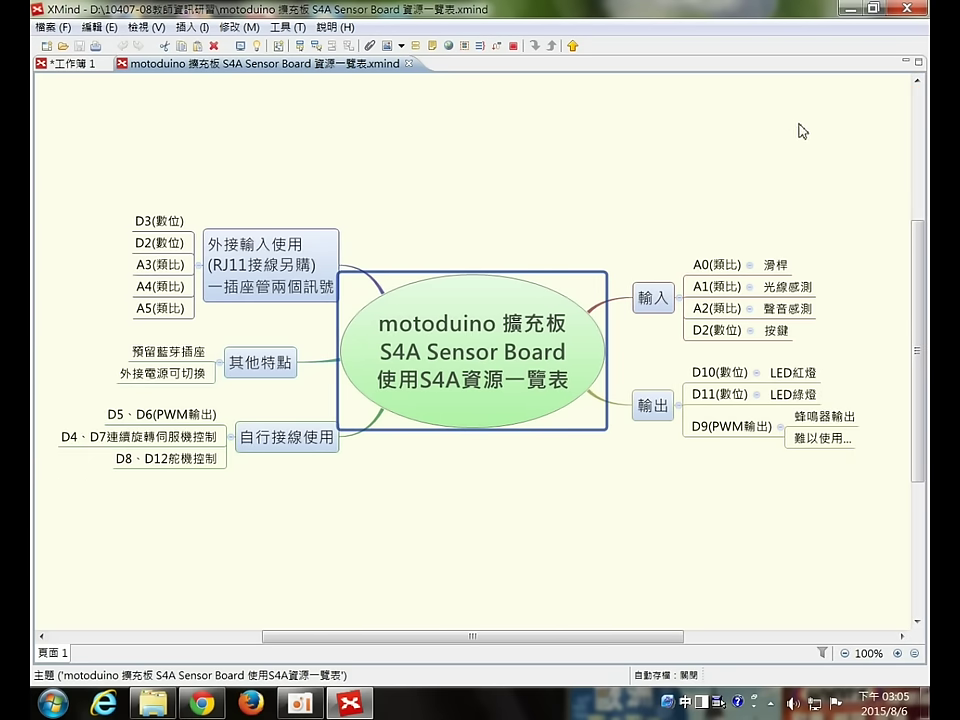
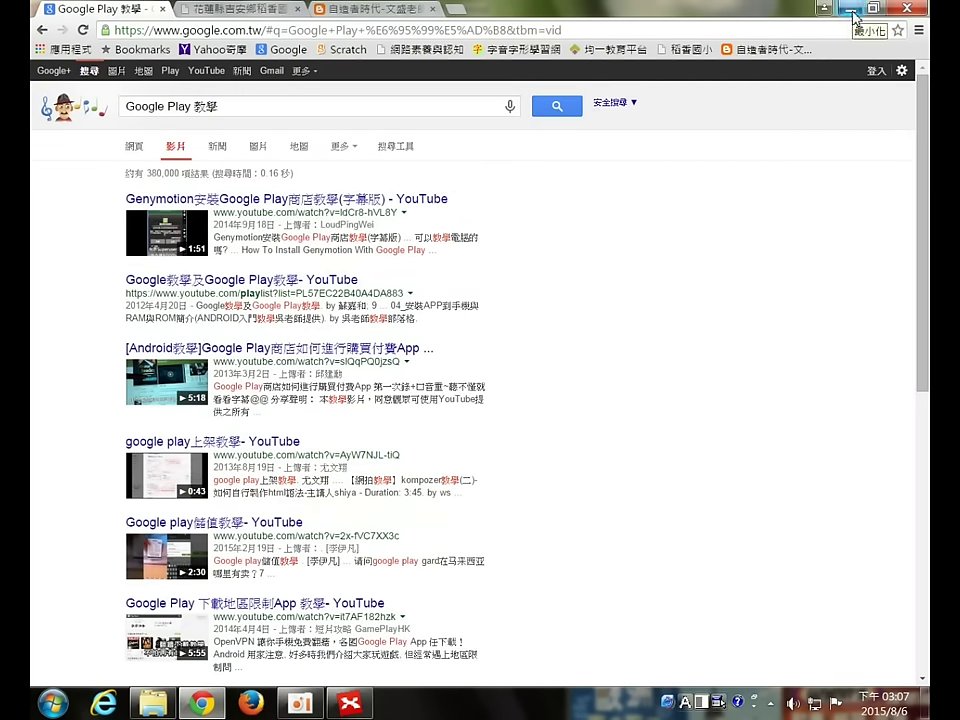
Minimize Chrome to reveal the motoduino S4A Sensor Board mind map in XMind.
{"action": "left_click", "coordinate": [851, 9]}
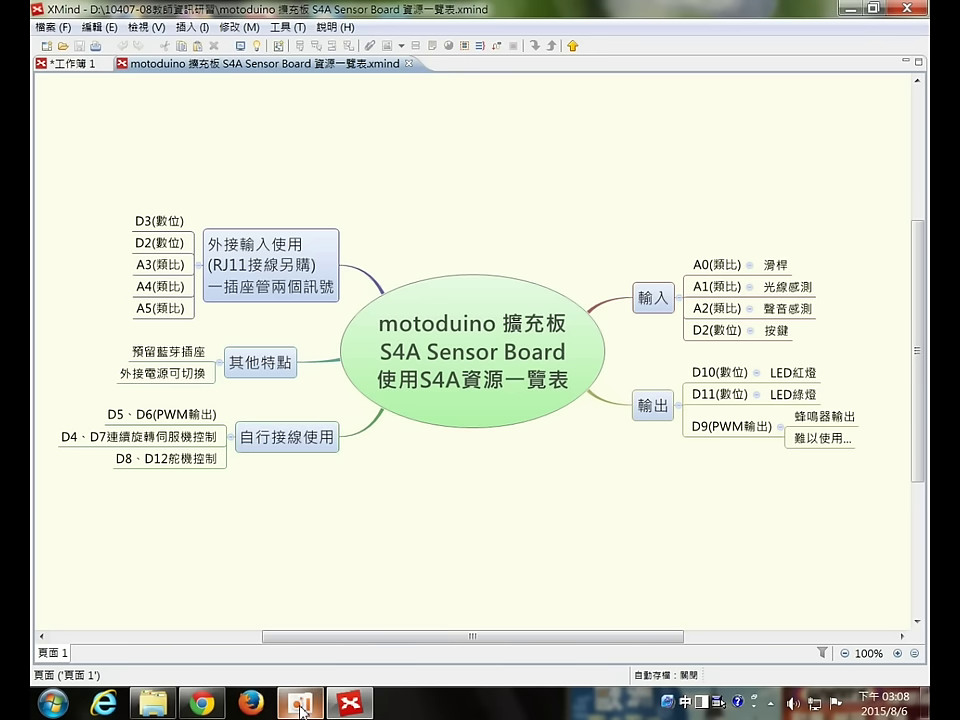
Open XMind's 檔案 (F) menu over the motoduino S4A resource map.
{"action": "left_click", "coordinate": [47, 28]}
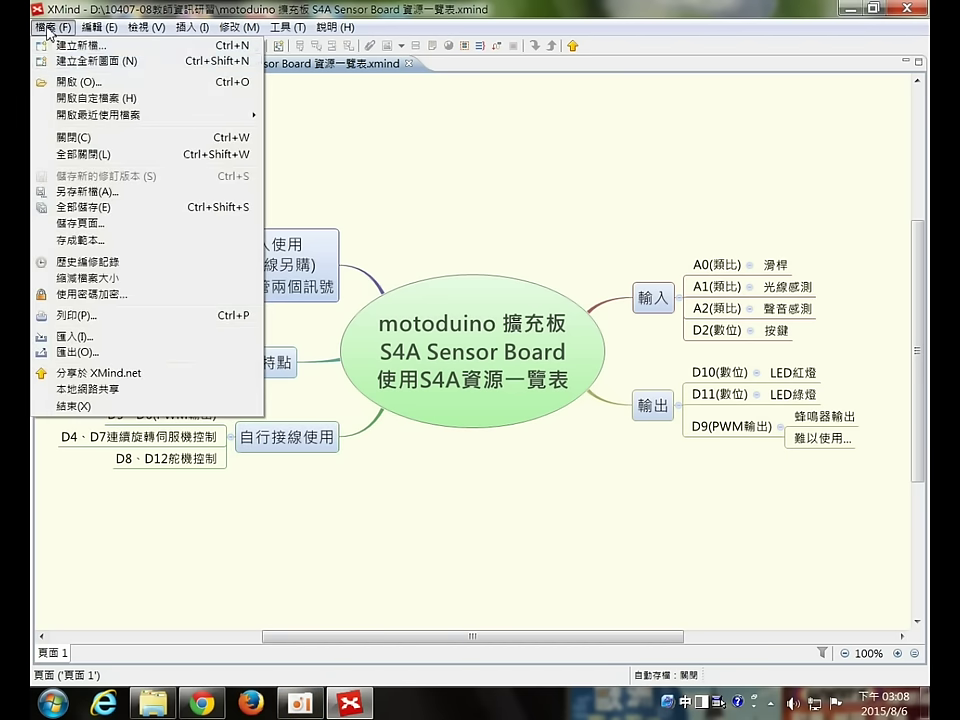
Choose 建立新檔 and scroll through the template gallery of 空白, 組織成員 and 每週計畫.
{"action": "left_click", "coordinate": [82, 46]}
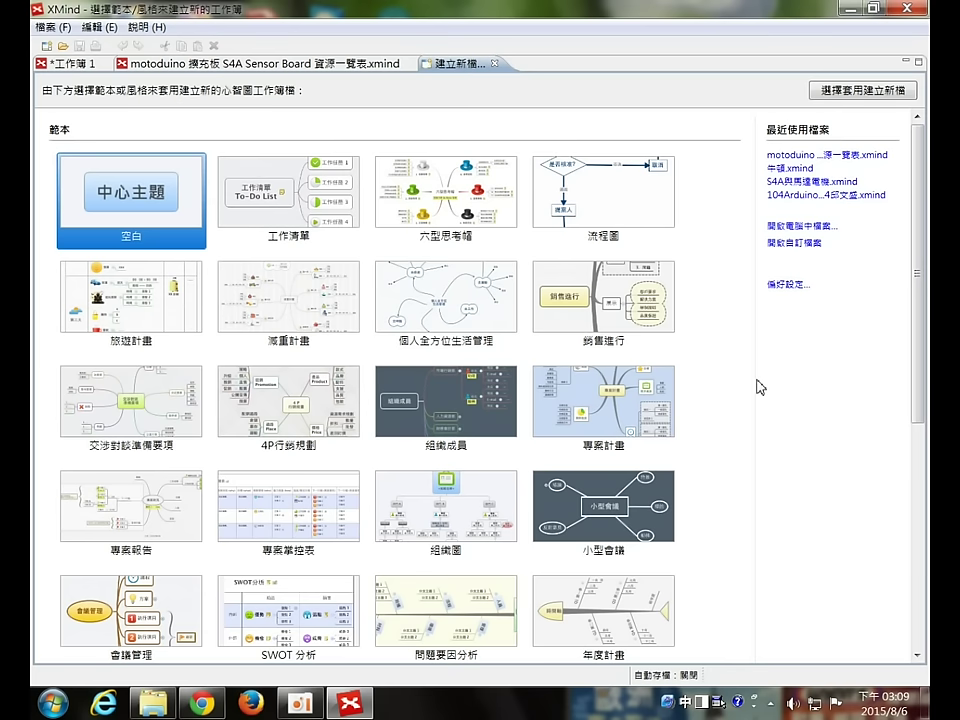
{"action": "scroll", "coordinate": [757, 387], "scroll_direction": "down", "scroll_amount": 3}
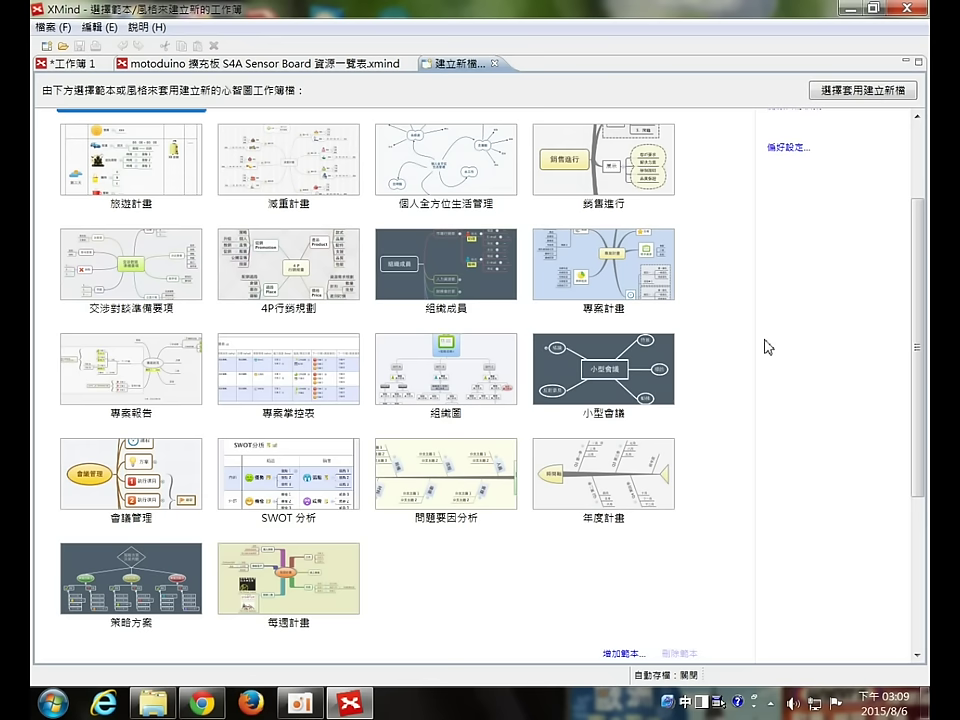
Select and then deselect the 組織成員 template, then minimize XMind to the desktop.
{"action": "left_click", "coordinate": [480, 280]}
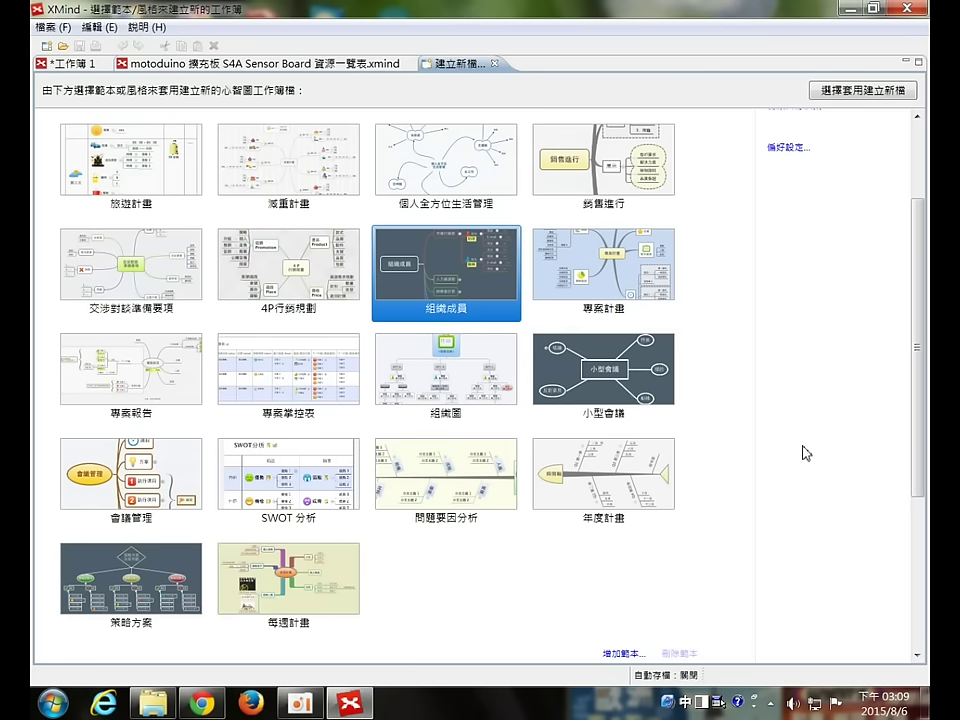
{"action": "scroll", "coordinate": [806, 452], "scroll_direction": "up", "scroll_amount": 5}
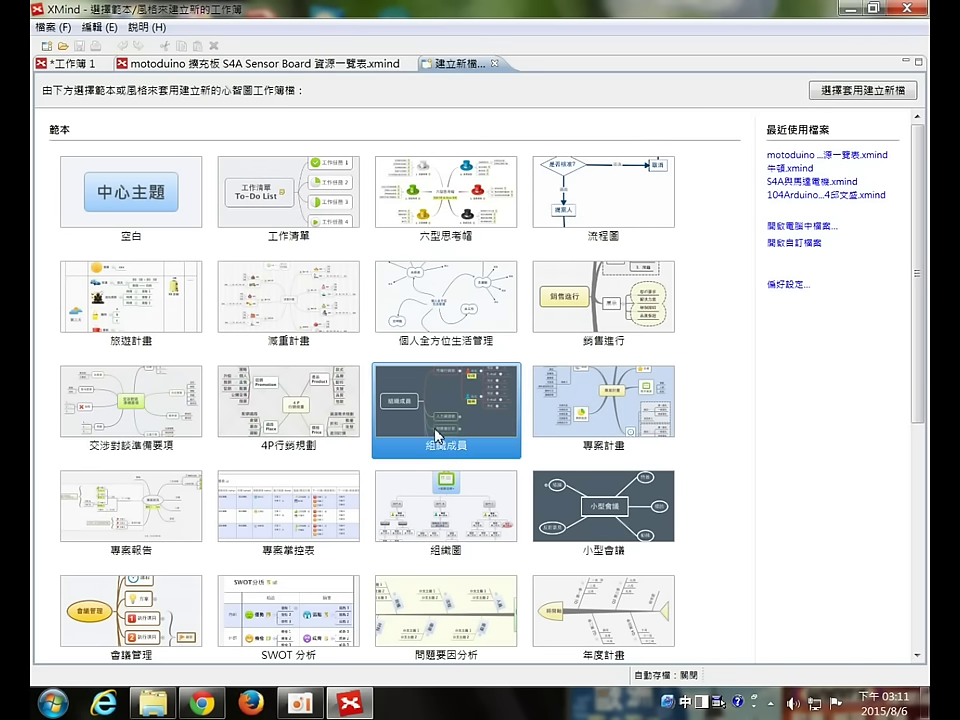
{"action": "left_click", "coordinate": [725, 358]}
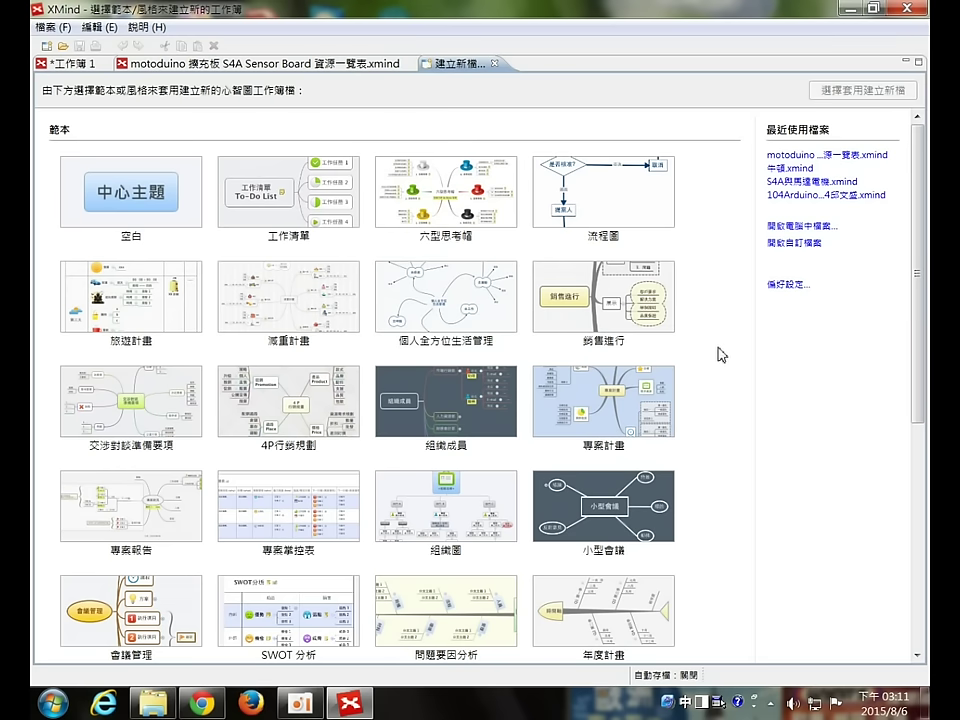
{"action": "scroll", "coordinate": [725, 362], "scroll_direction": "down", "scroll_amount": 3}
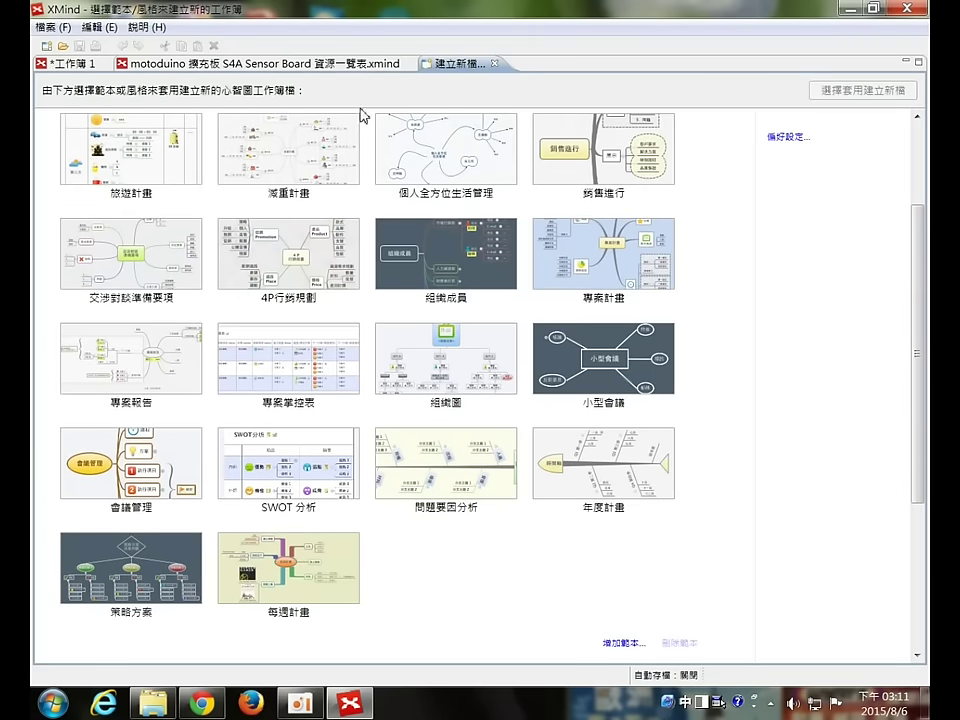
{"action": "left_click", "coordinate": [849, 9]}
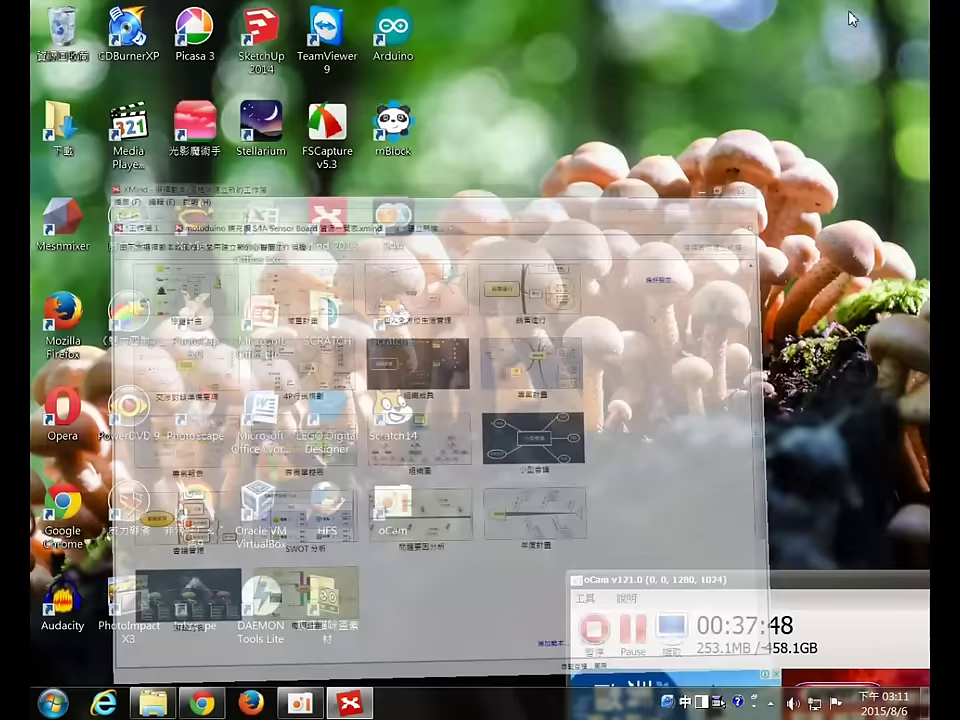
View the 10407-08教師資訊研習 folder in Explorer, hide it again, and bring Chrome back.
{"action": "left_click", "coordinate": [145, 708]}
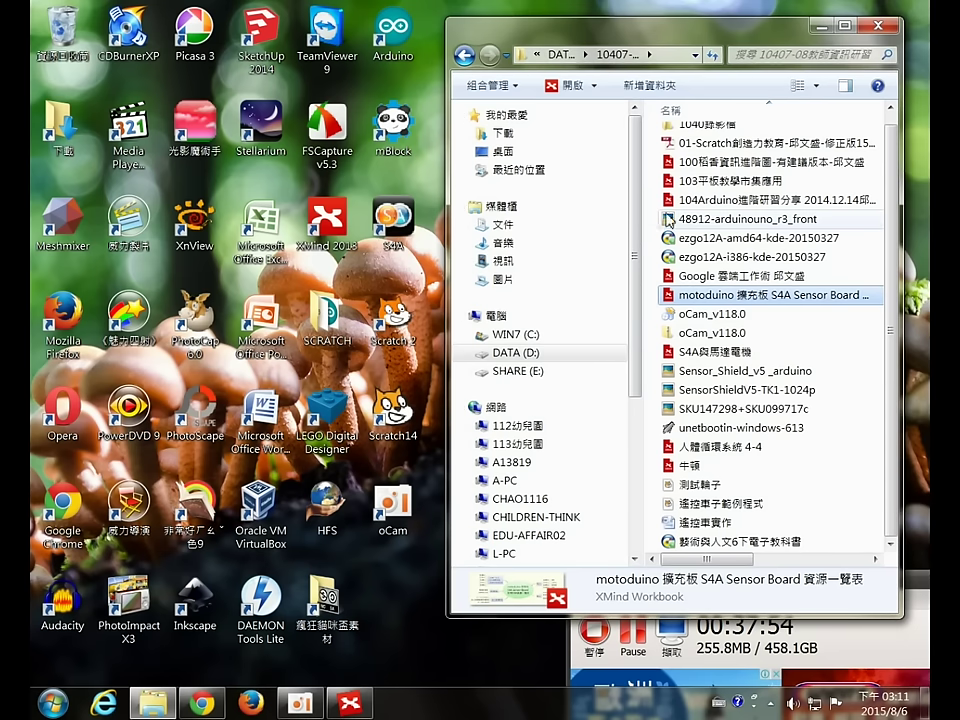
{"action": "left_click", "coordinate": [845, 21]}
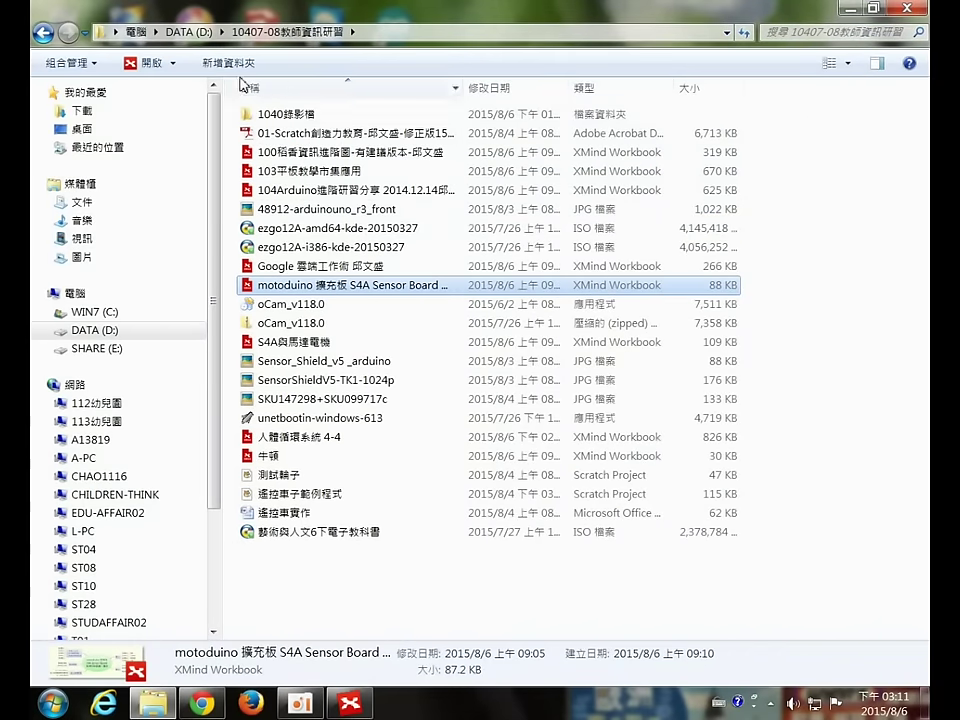
{"action": "key", "text": "super+d"}
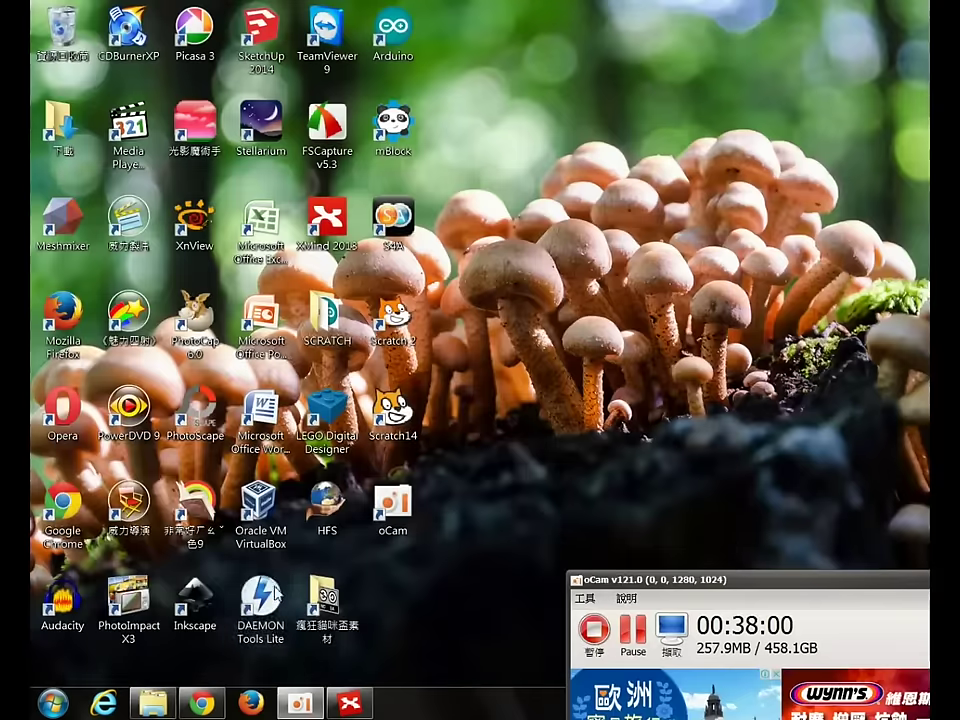
{"action": "left_click", "coordinate": [152, 703]}
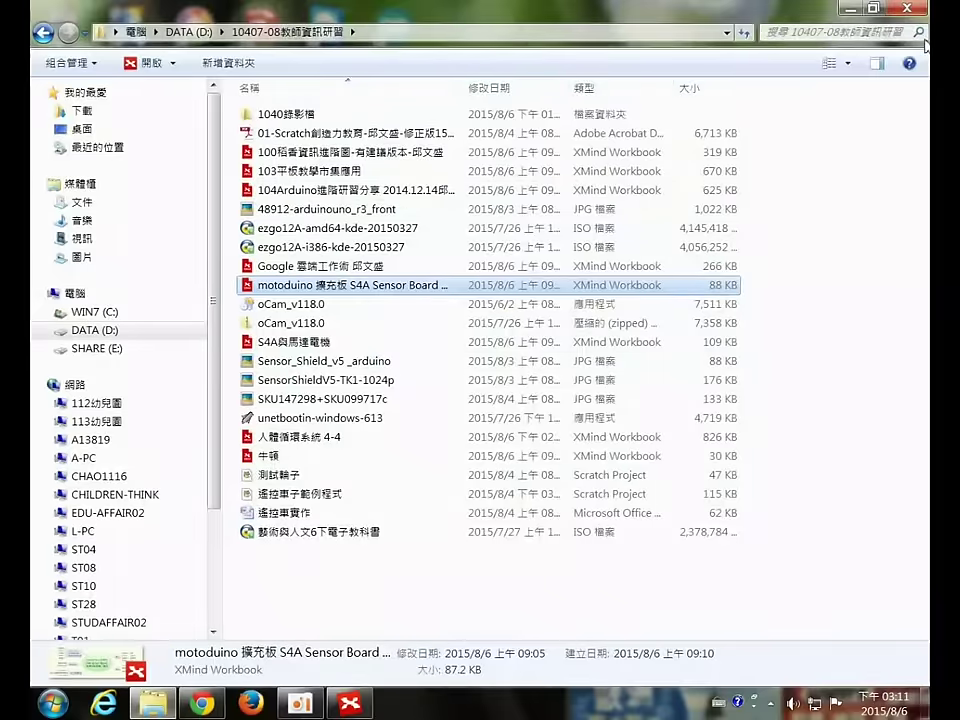
{"action": "key", "text": "super+d"}
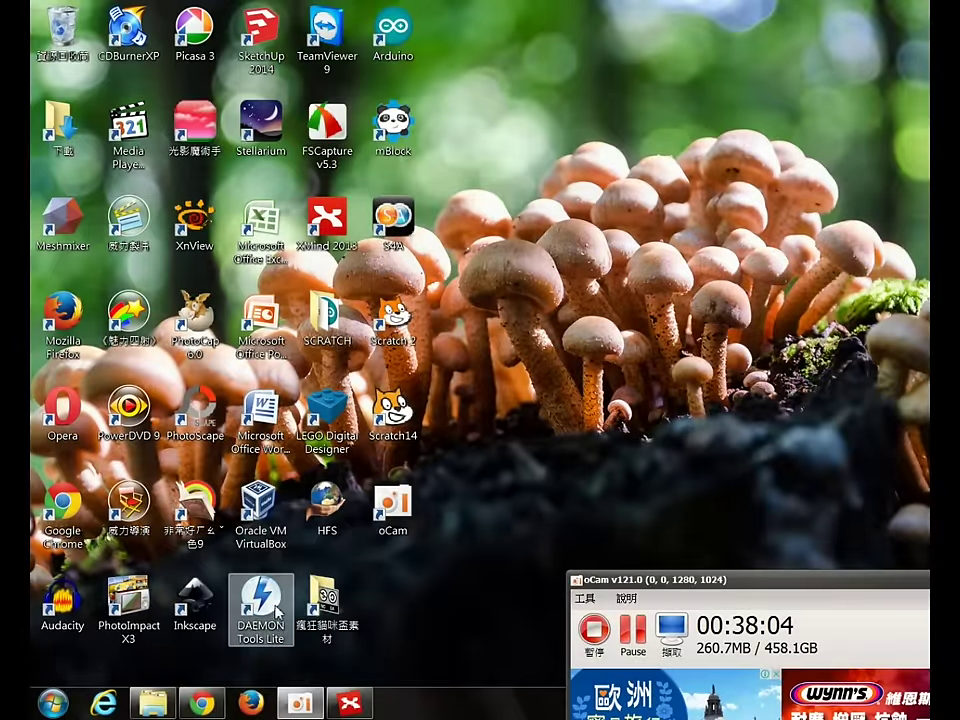
{"action": "mouse_move", "coordinate": [216, 711]}
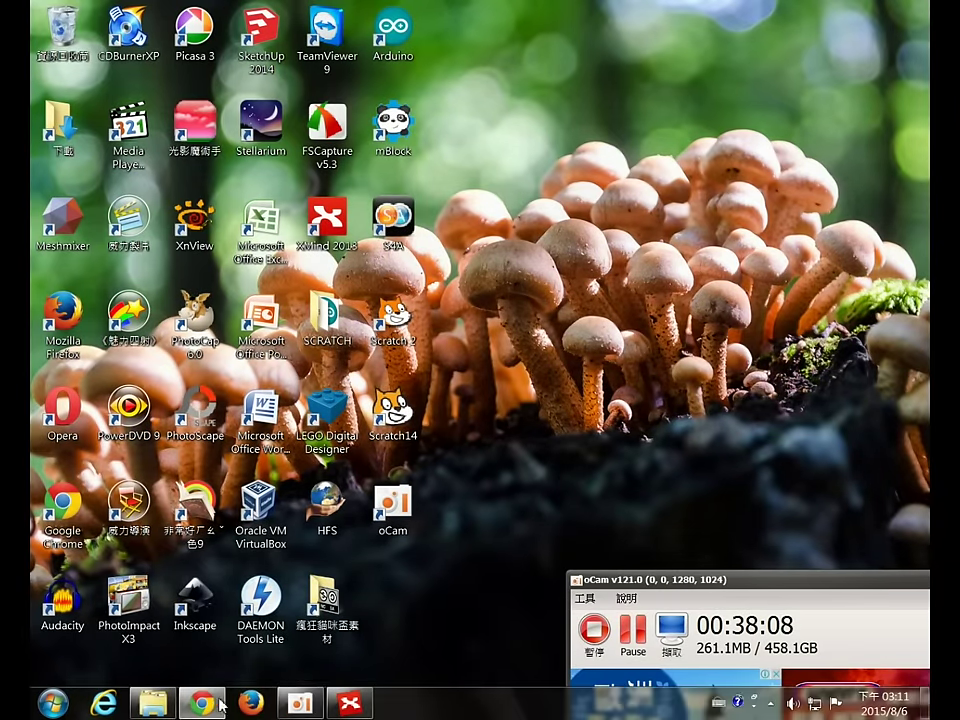
{"action": "left_click", "coordinate": [215, 708]}
Search 'dropbox' in a new Chrome tab and open the official Dropbox site.
{"action": "left_click", "coordinate": [456, 10]}
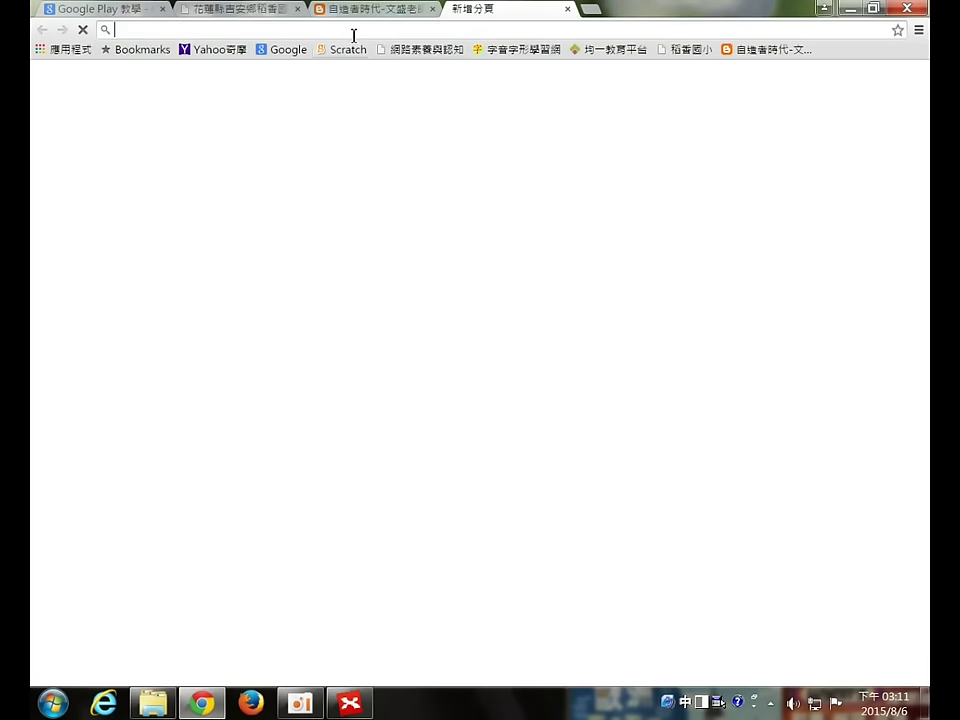
{"action": "type", "text": "ㄋ"}
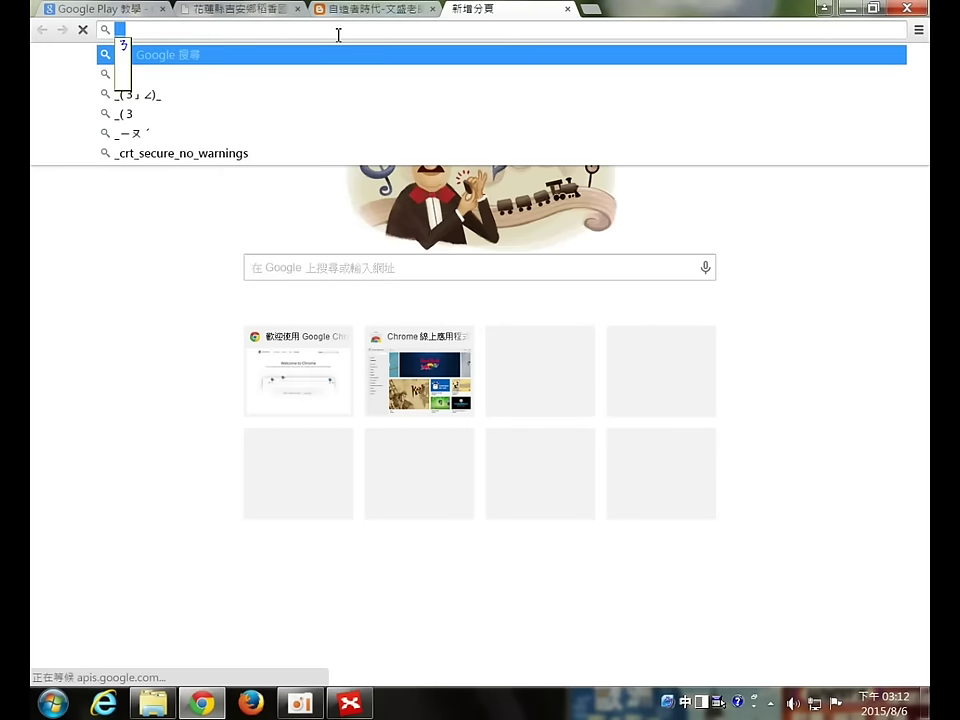
{"action": "key", "text": "BackSpace"}
{"action": "key", "text": "ctrl+space"}
{"action": "type", "text": "dr"}
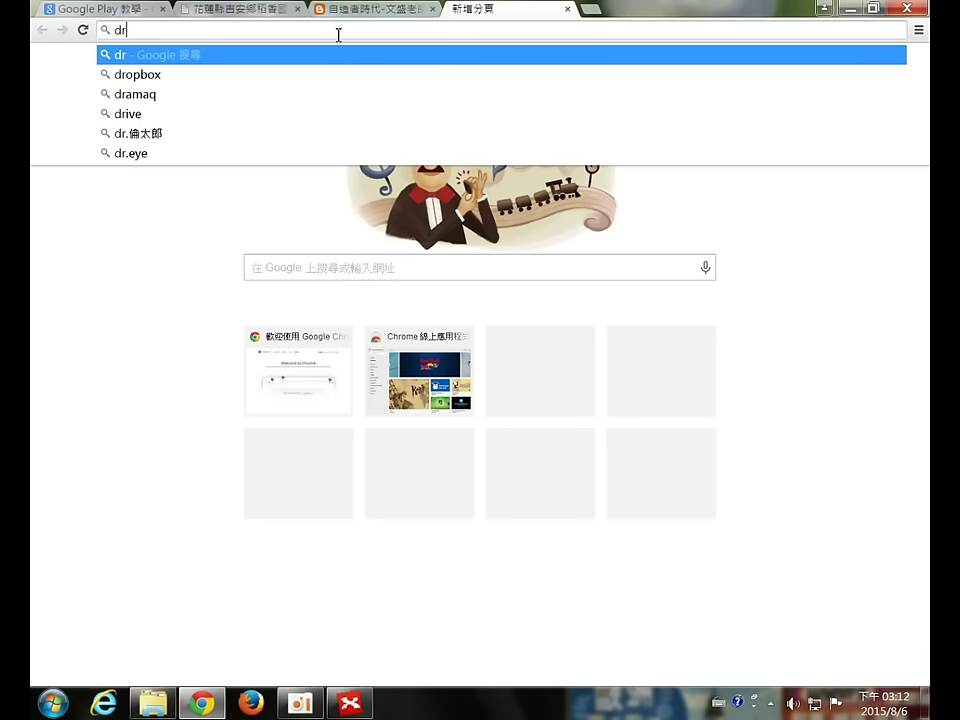
{"action": "type", "text": "opbox"}
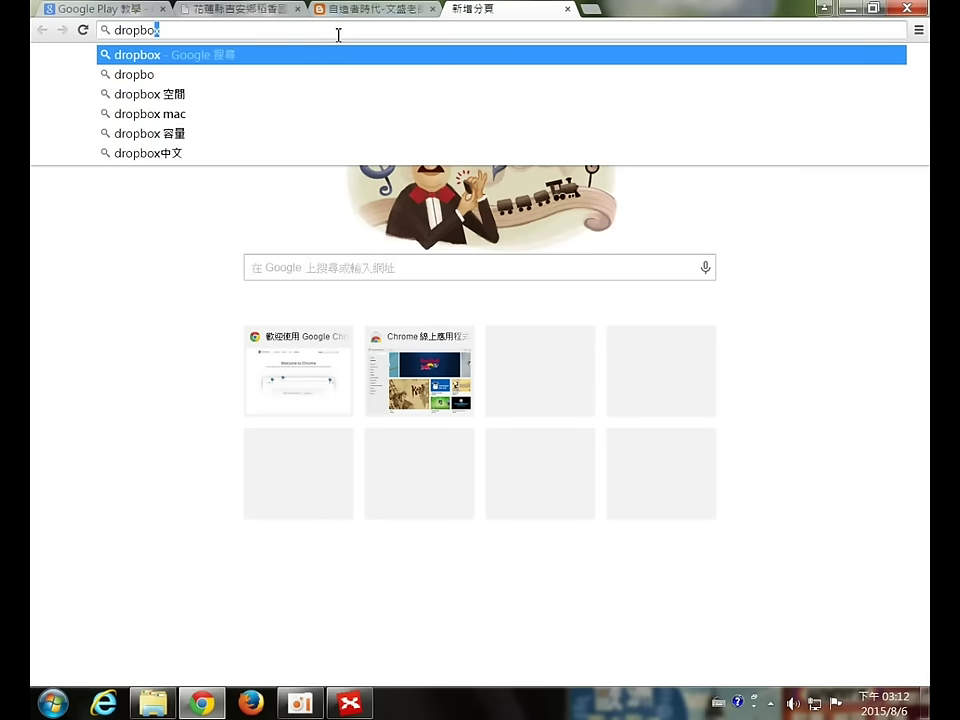
{"action": "key", "text": "Return"}
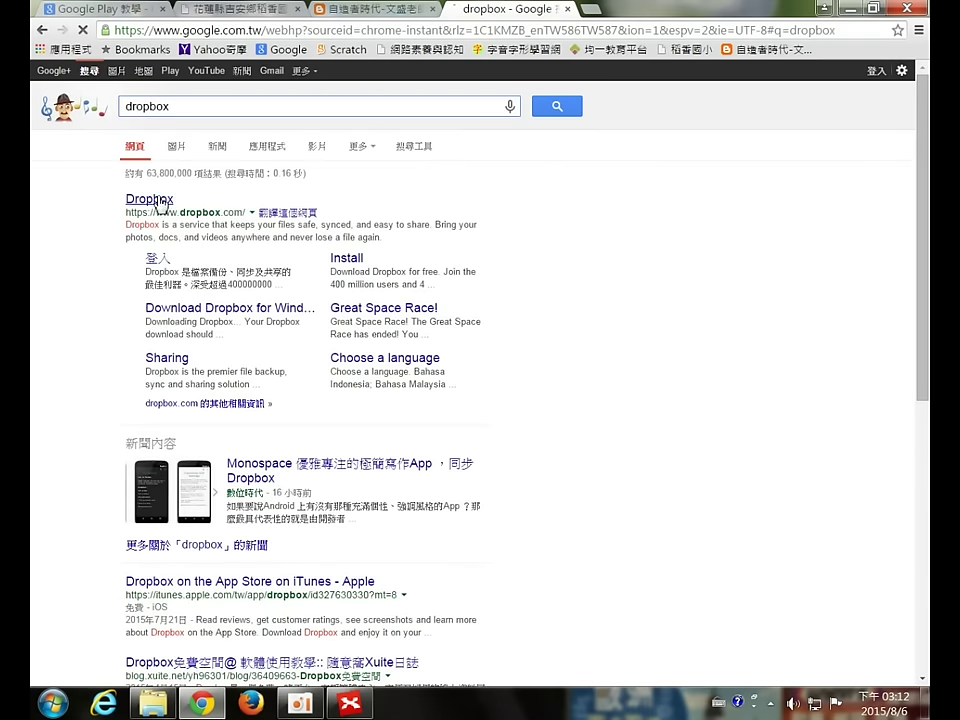
{"action": "left_click", "coordinate": [138, 199]}
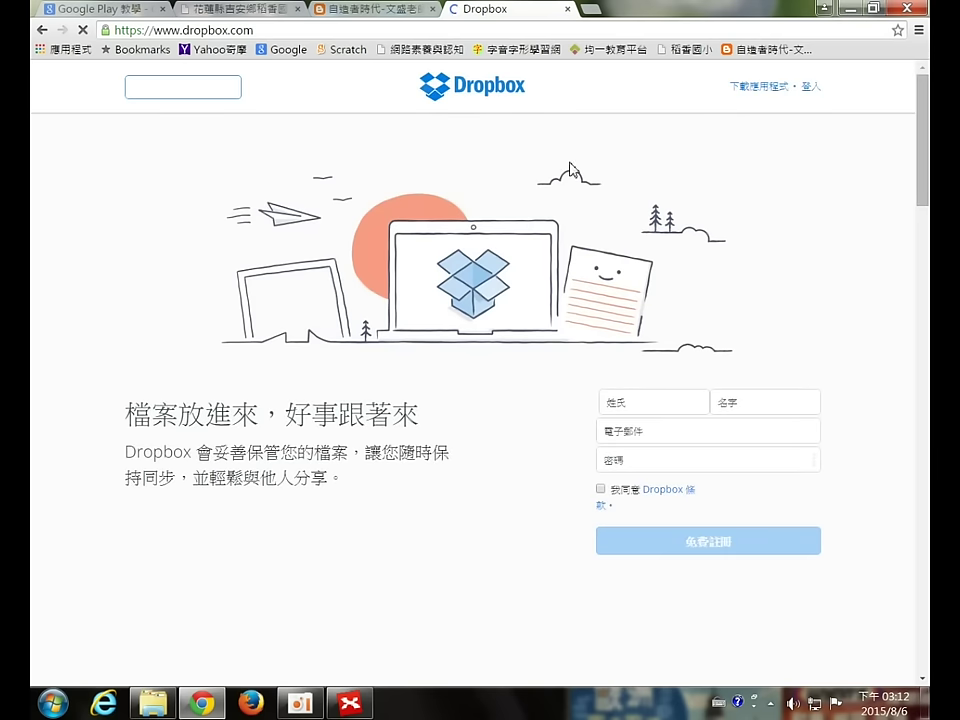
Sign in to Dropbox, fixing the account e-mail's domain to gmail.com and retyping the password.
{"action": "left_click", "coordinate": [813, 92]}
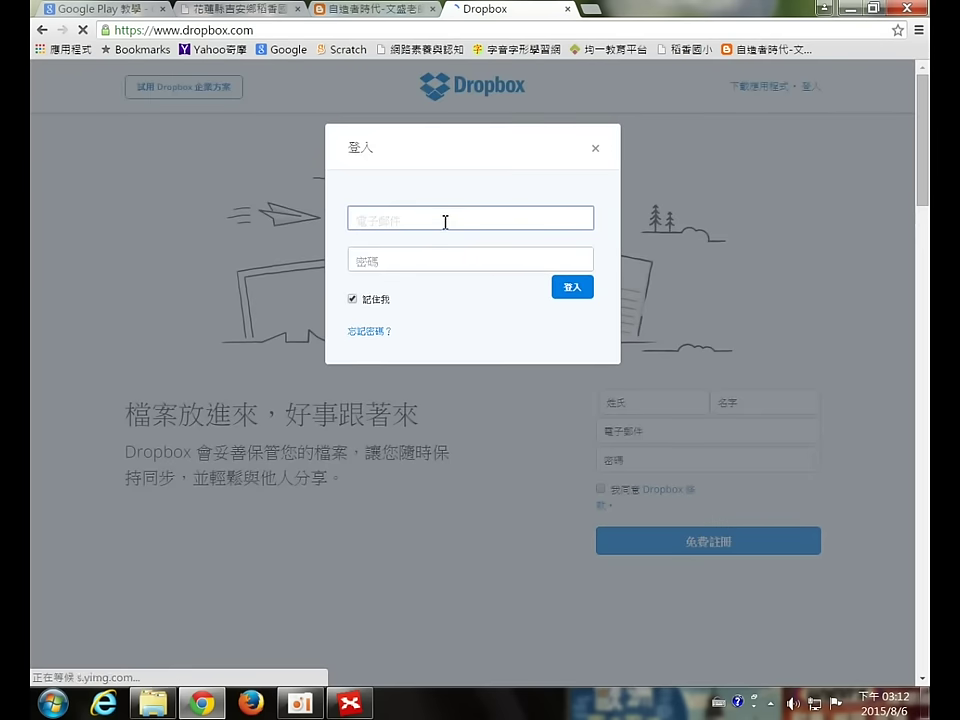
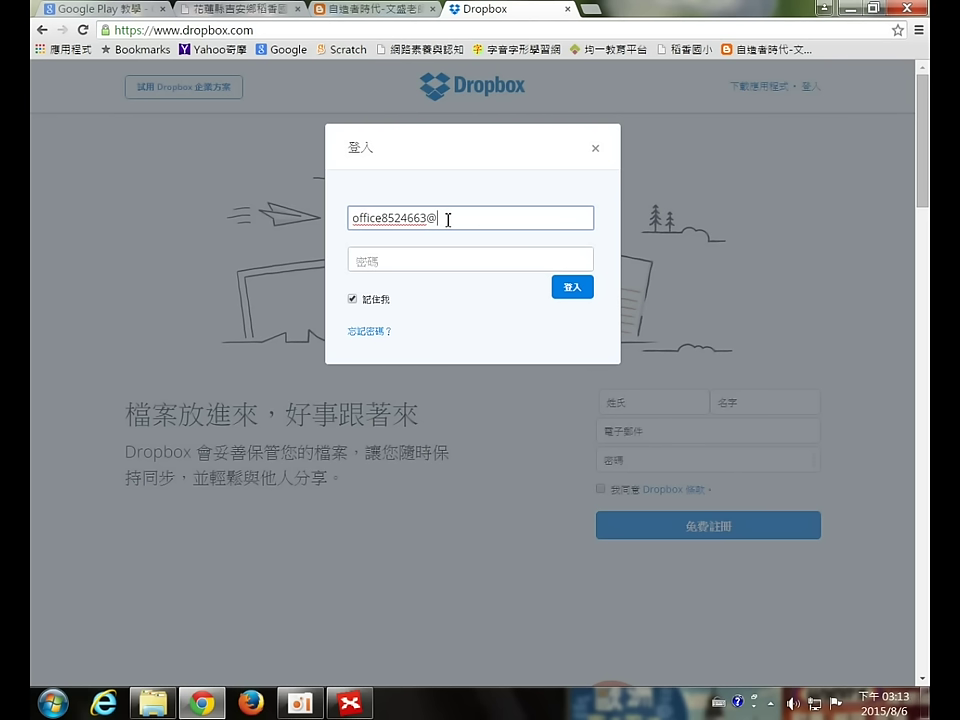
{"action": "left_click_drag", "start_coordinate": [438, 220], "coordinate": [568, 216]}
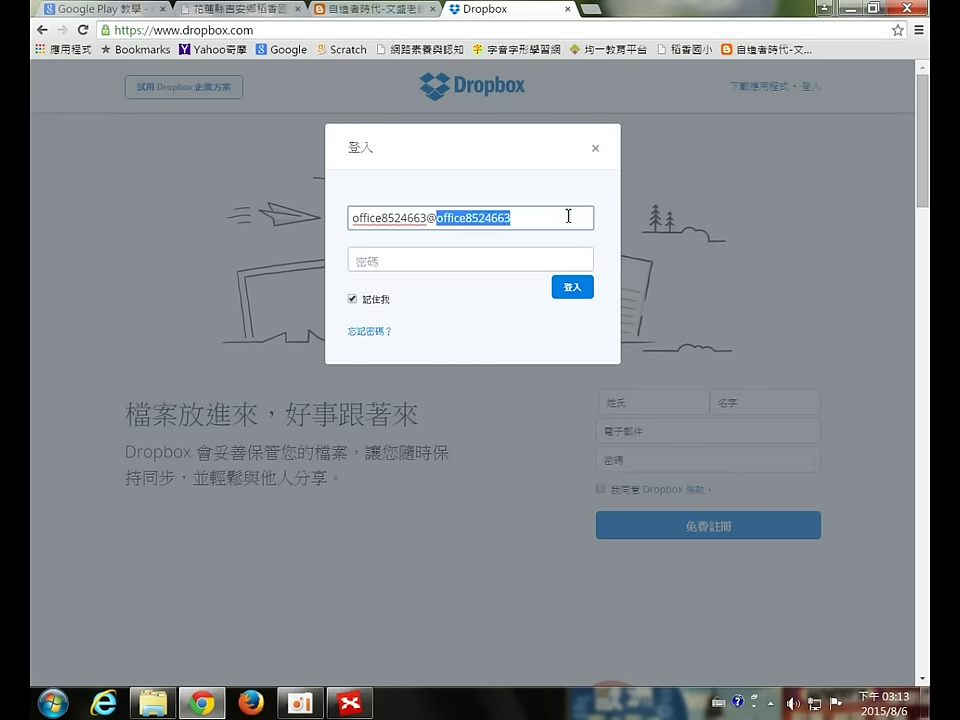
{"action": "type", "text": "gmail"}
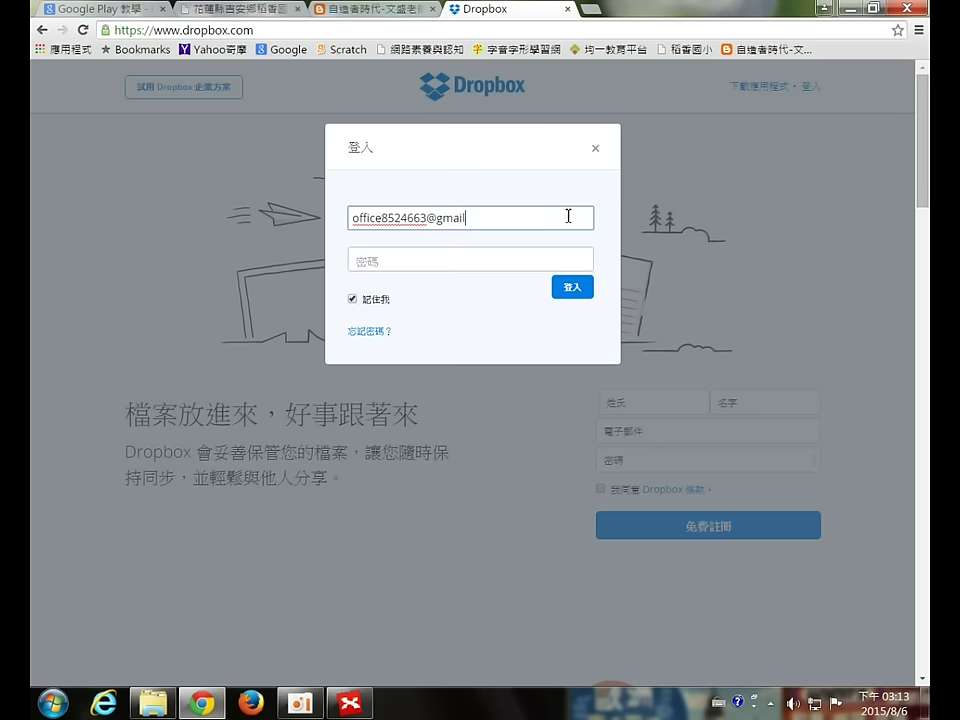
{"action": "type", "text": ".com"}
{"action": "left_click", "coordinate": [441, 263]}
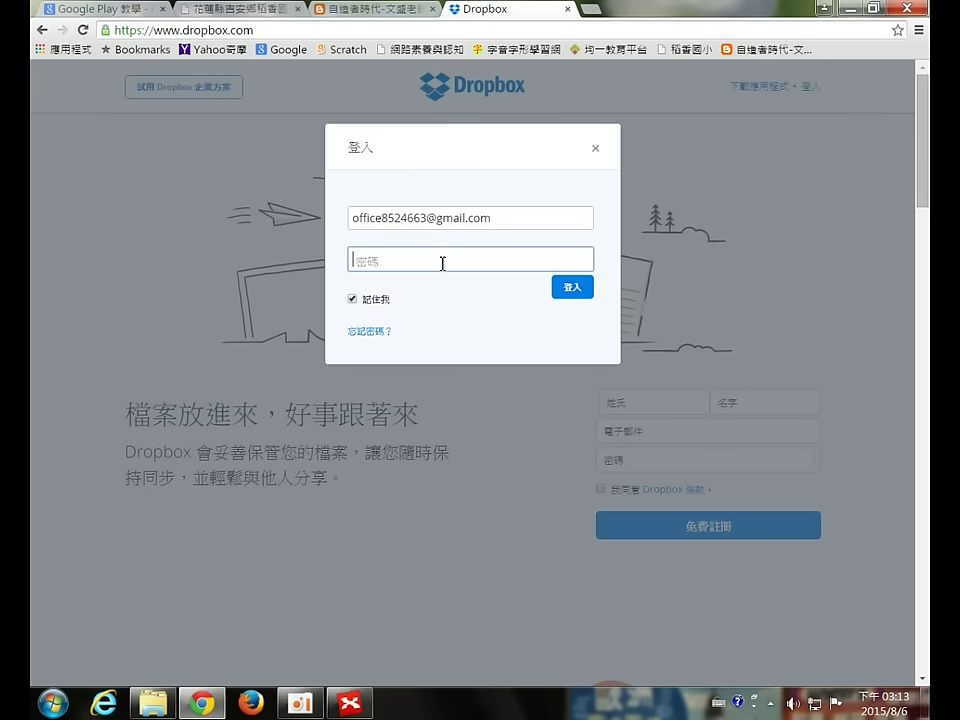
{"action": "type", "text": "*********"}
{"action": "left_click_drag", "start_coordinate": [491, 265], "coordinate": [280, 262]}
{"action": "type", "text": "**********"}
{"action": "key", "text": "Return"}
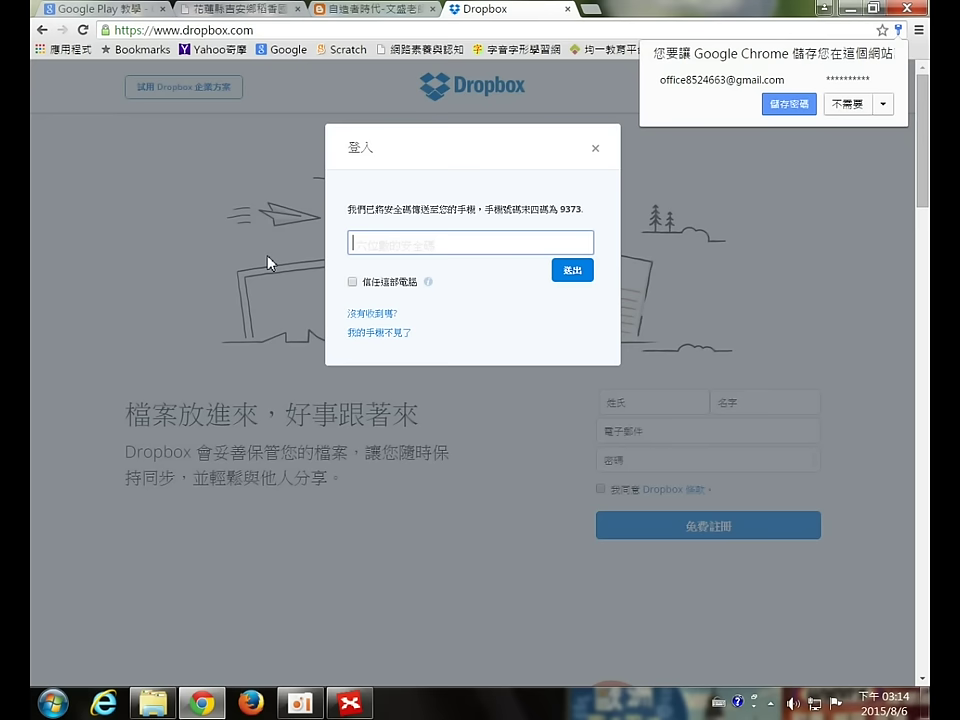
Enter the texted security code and submit it with 送出.
{"action": "left_click", "coordinate": [421, 241]}
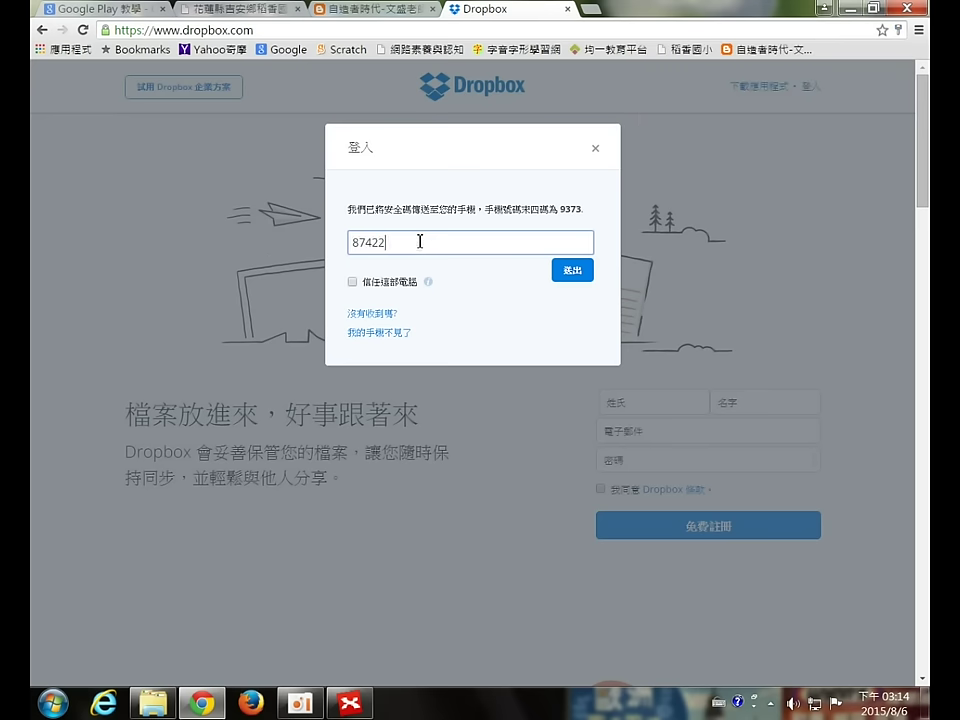
{"action": "left_click", "coordinate": [590, 272]}
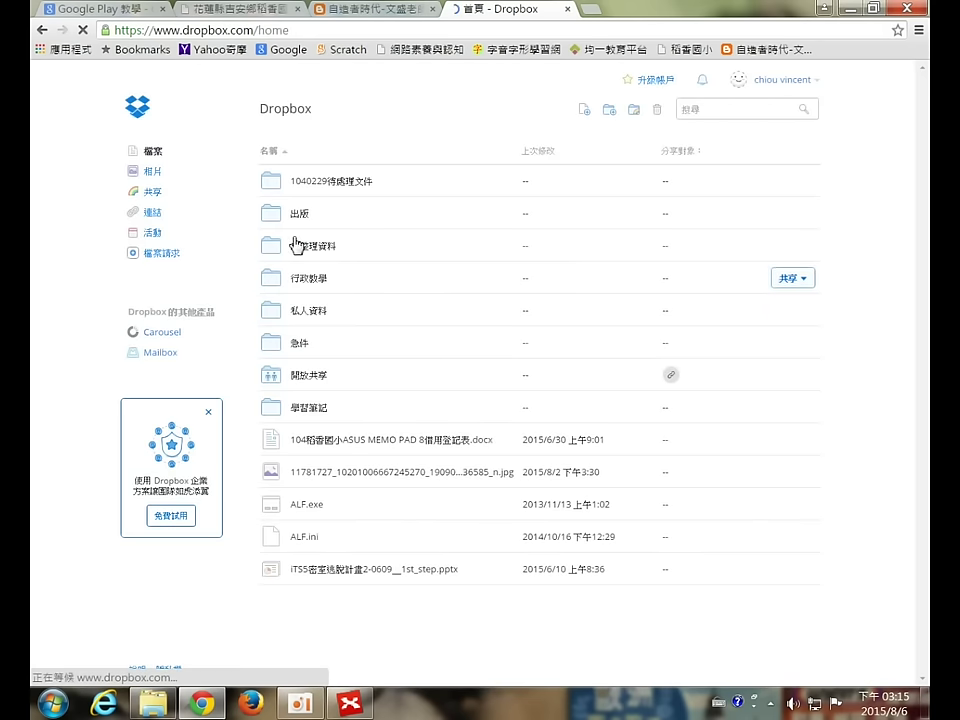
Browse the files in 學習筆記 > 資訊技能, then go back to the 學習筆記 subfolder list.
{"action": "left_click", "coordinate": [311, 408]}
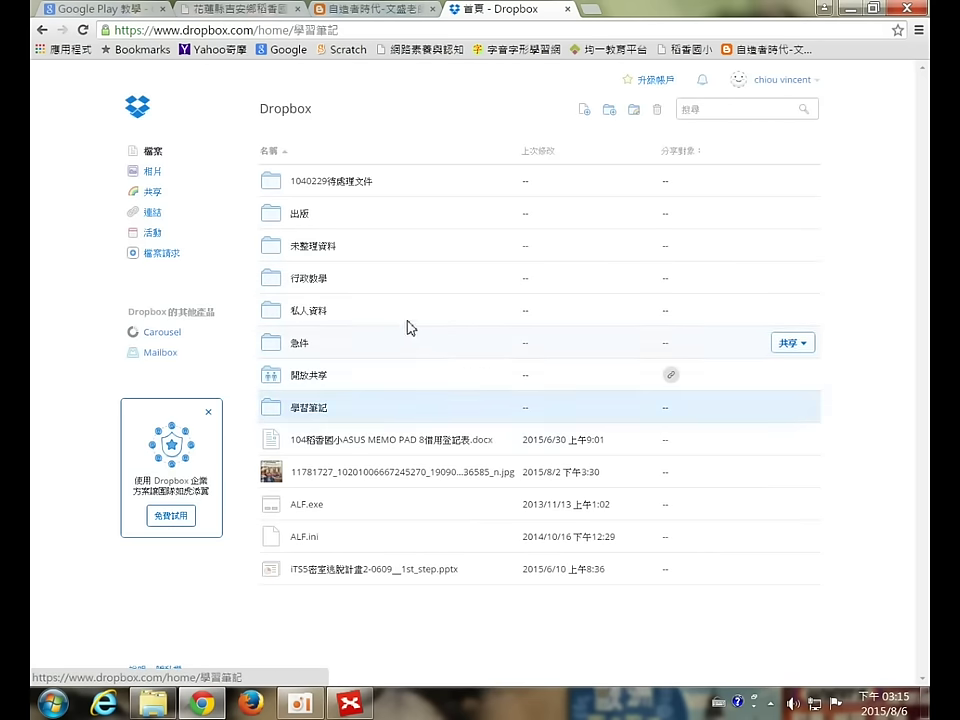
{"action": "scroll", "coordinate": [323, 369], "scroll_direction": "down", "scroll_amount": 1}
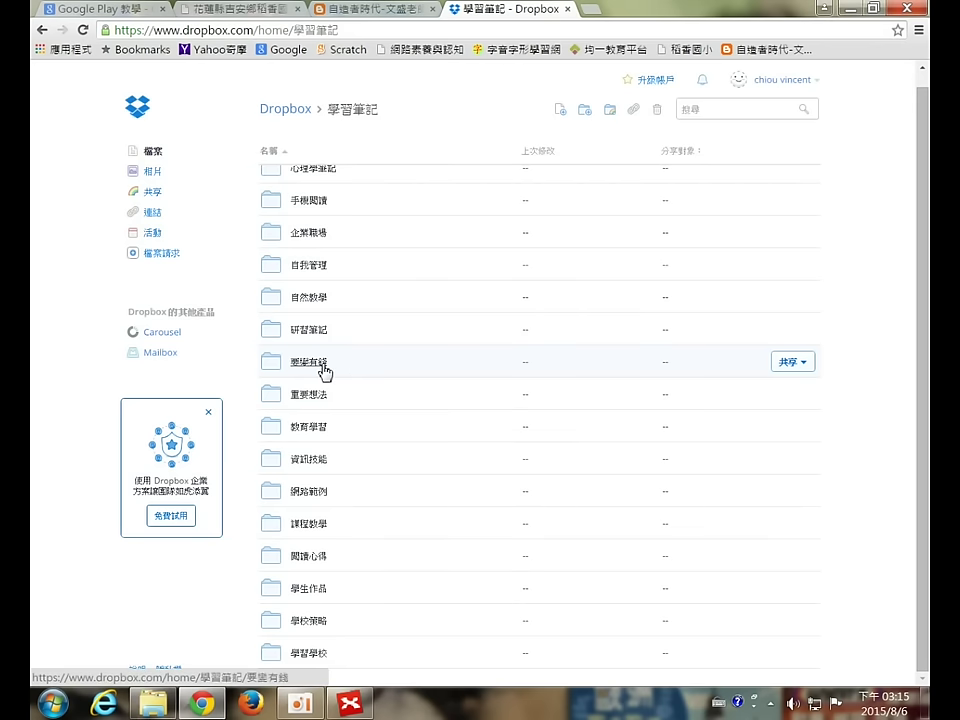
{"action": "left_click", "coordinate": [316, 464]}
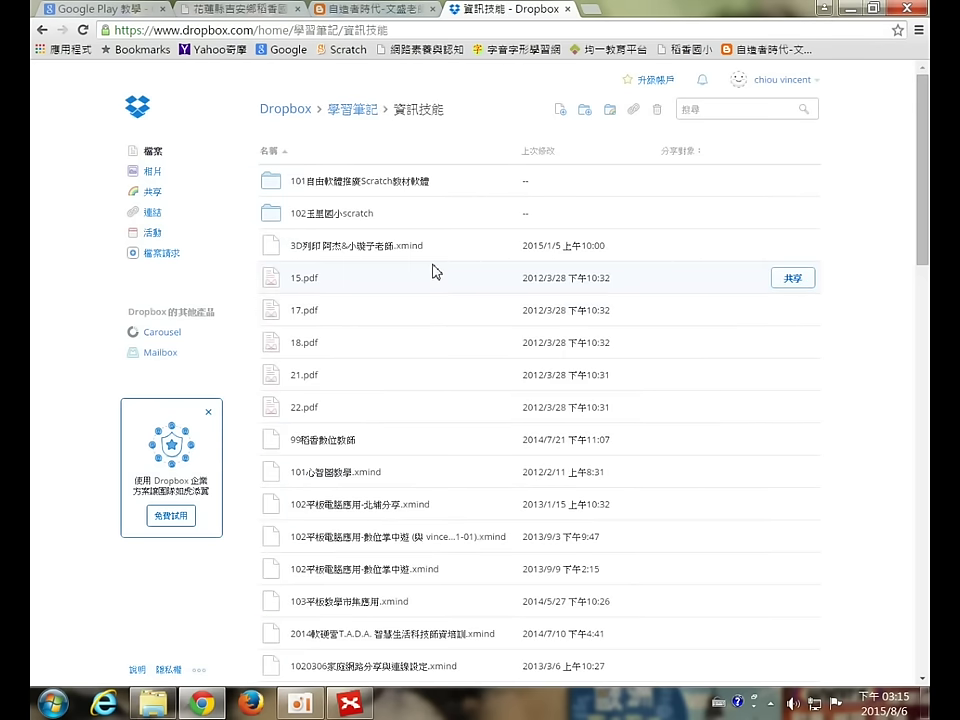
{"action": "scroll", "coordinate": [431, 270], "scroll_direction": "down", "scroll_amount": 15}
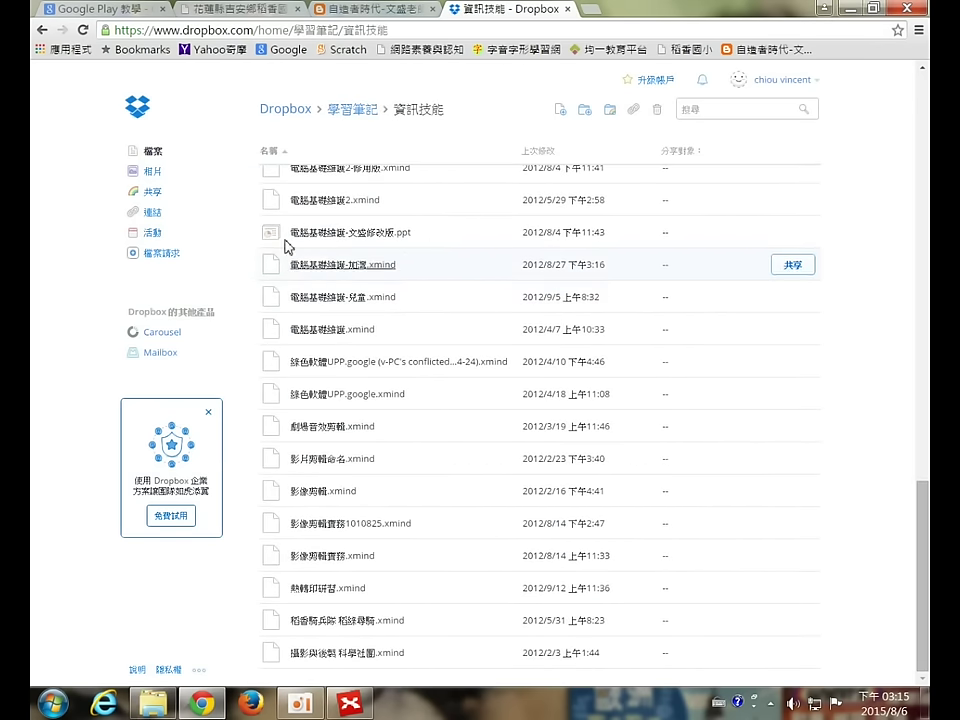
{"action": "left_click", "coordinate": [42, 30]}
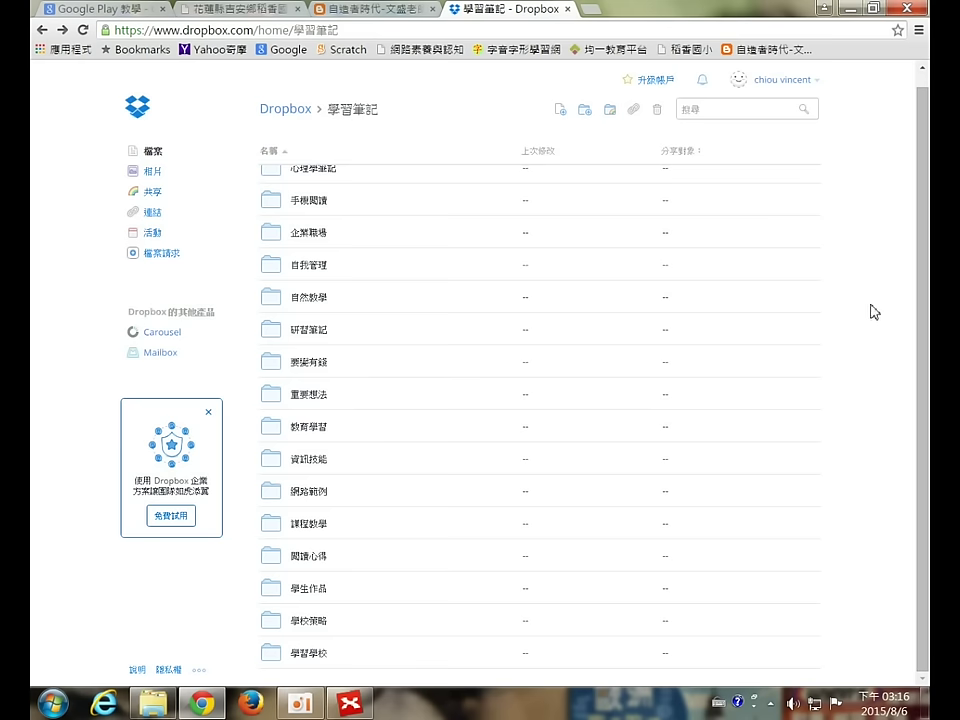
Return to Dropbox home, then open the 104Arduino進階研習分享 .xmind file from Explorer in XMind.
{"action": "left_click", "coordinate": [273, 111]}
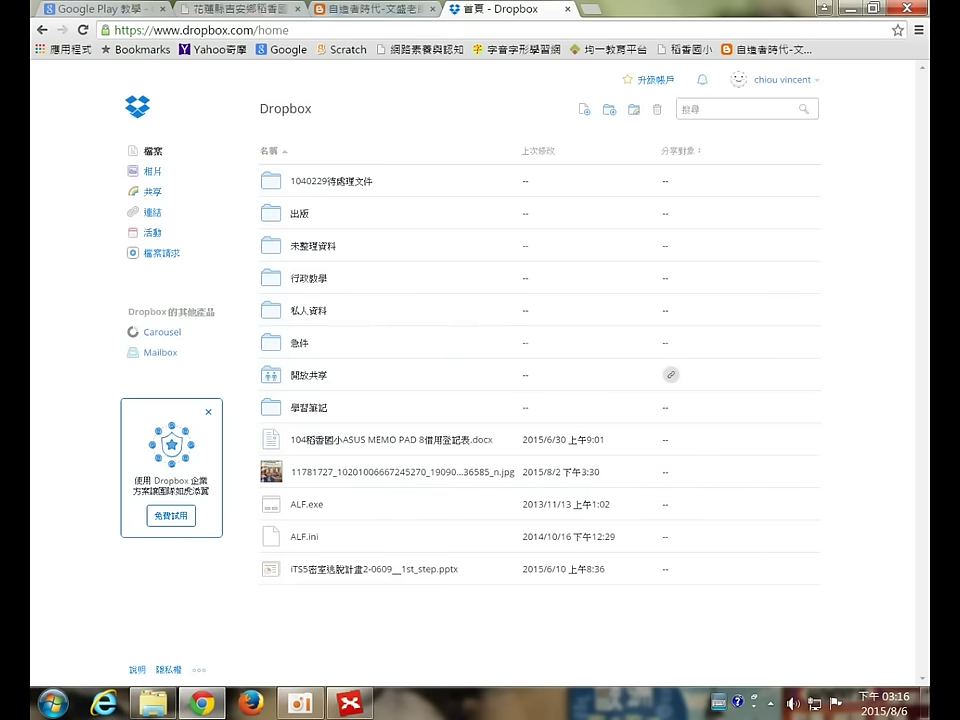
{"action": "left_click", "coordinate": [717, 705]}
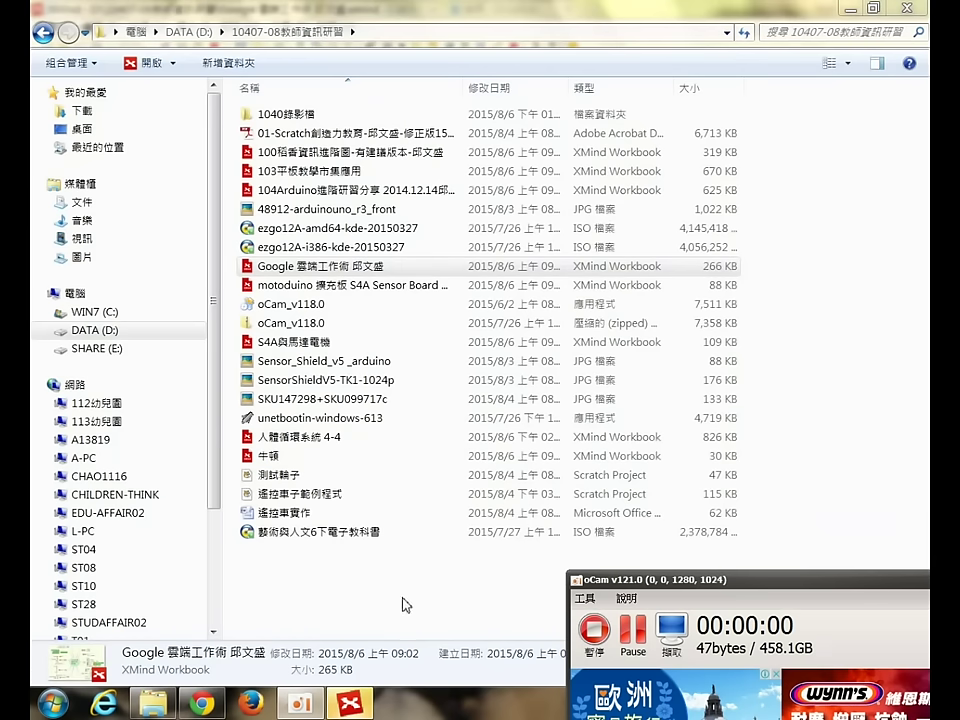
{"action": "left_click", "coordinate": [302, 199]}
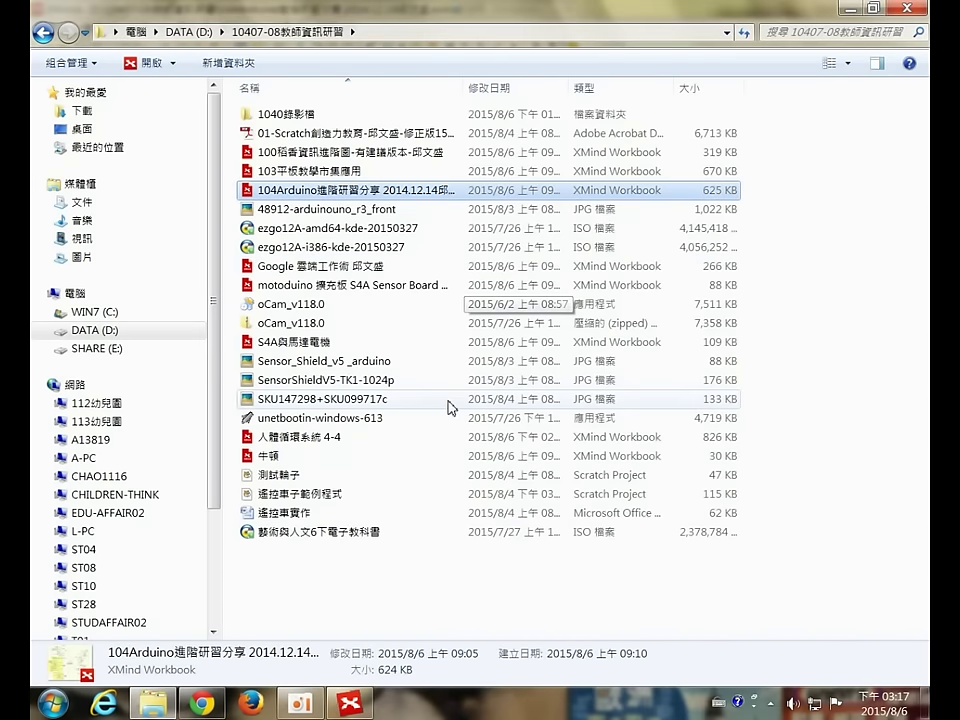
{"action": "key", "text": "Return"}
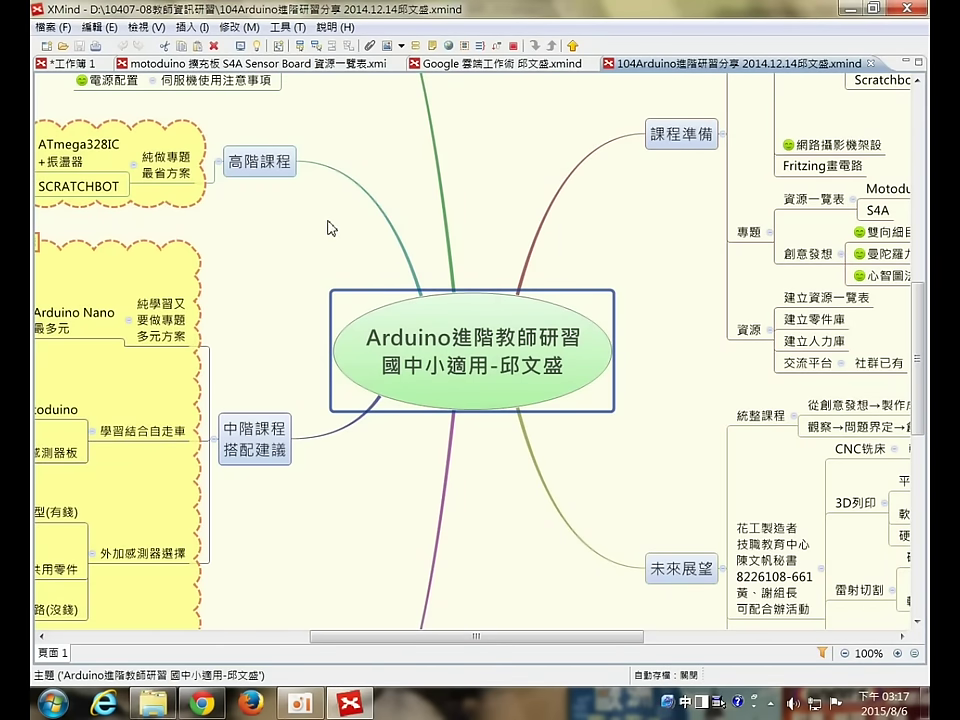
Zoom the map out to 80%, select the 基礎電子電路與麵包板使用 topic, and open its hyperlink dialog.
{"action": "left_click", "coordinate": [334, 218]}
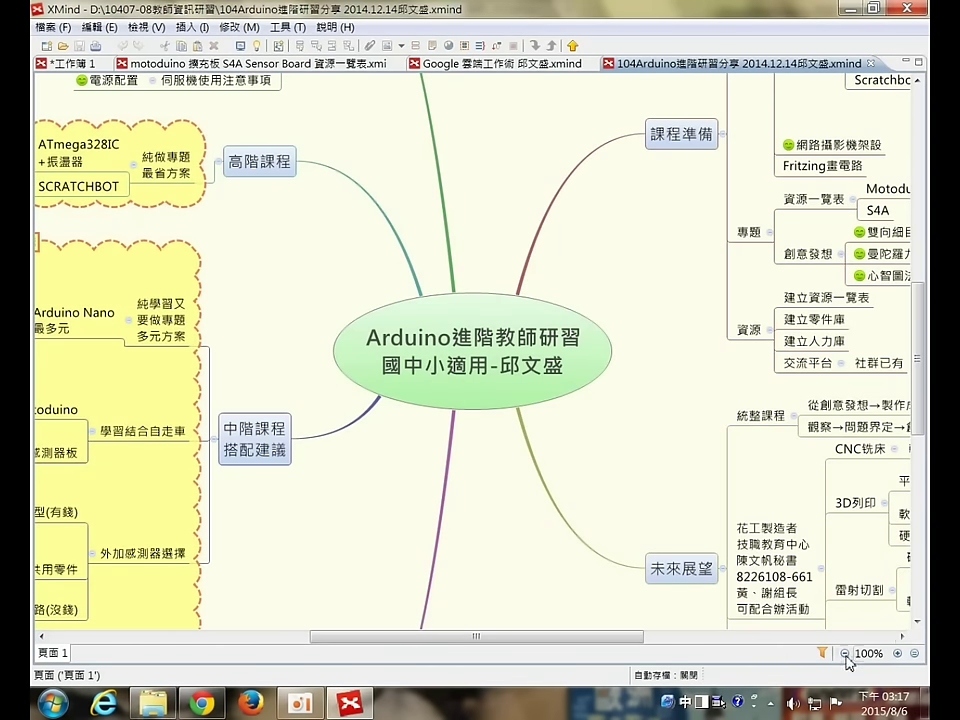
{"action": "left_click", "coordinate": [846, 654]}
{"action": "left_click", "coordinate": [846, 654]}
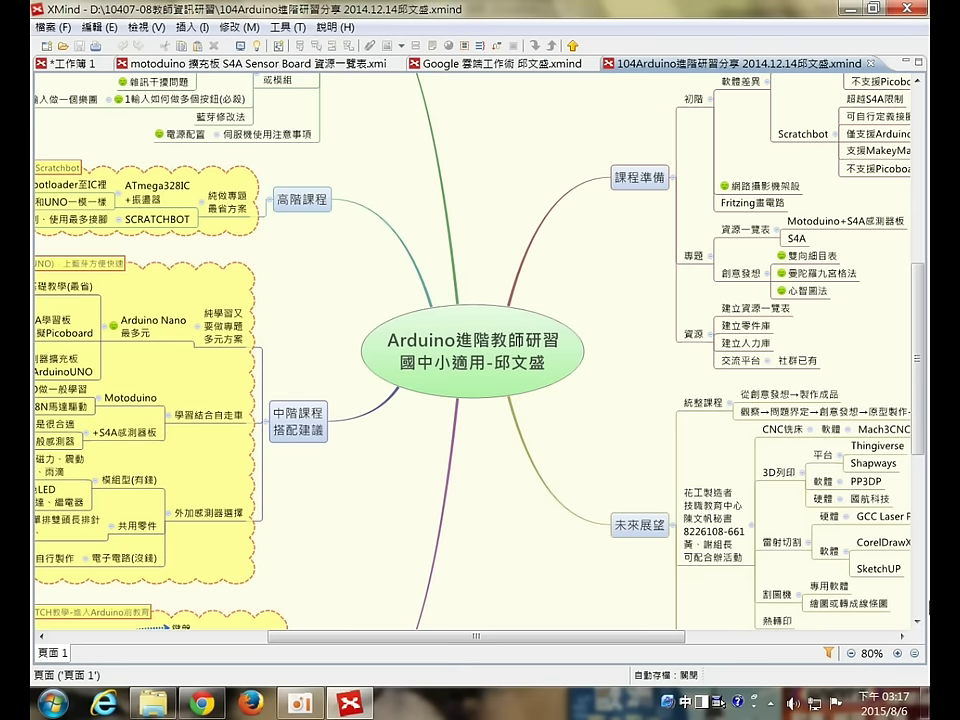
{"action": "scroll", "coordinate": [905, 330], "scroll_direction": "up", "scroll_amount": 6}
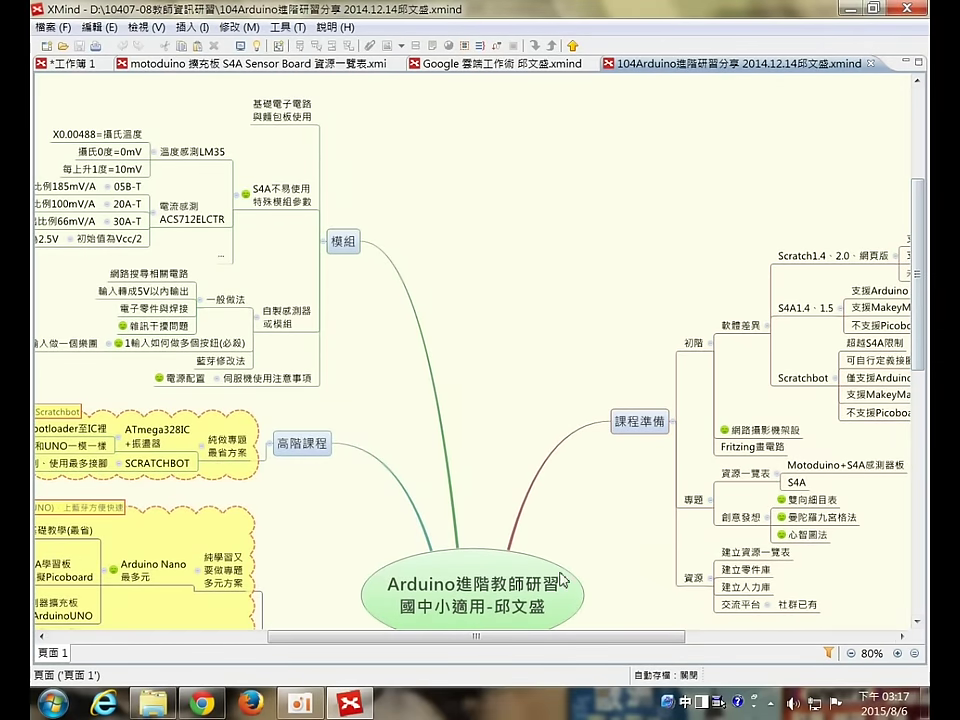
{"action": "left_click_drag", "start_coordinate": [525, 645], "coordinate": [457, 645]}
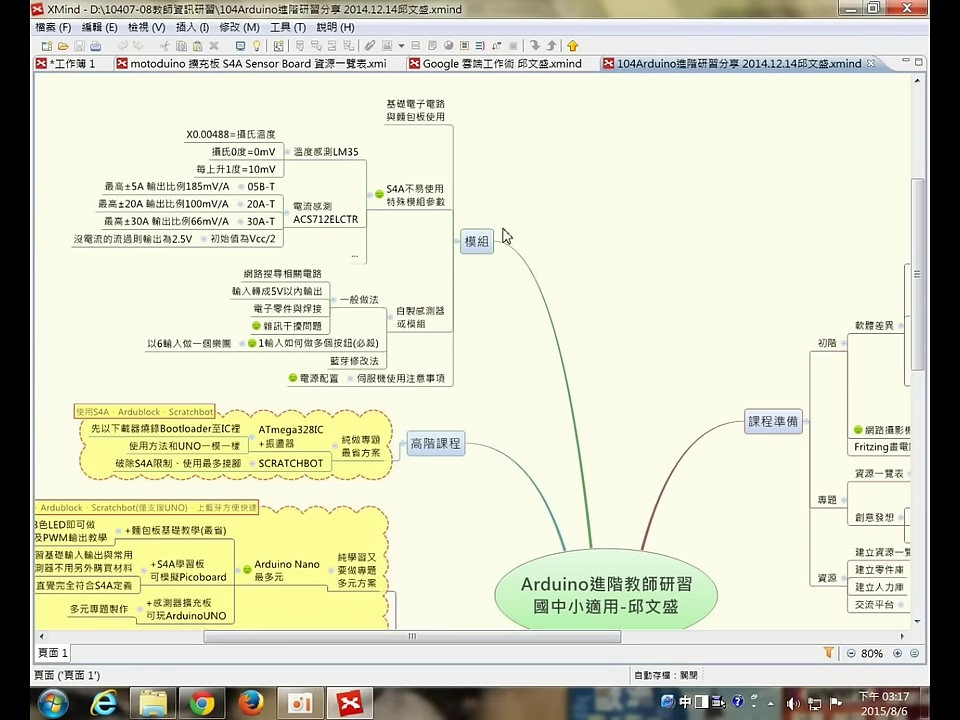
{"action": "left_click", "coordinate": [430, 118]}
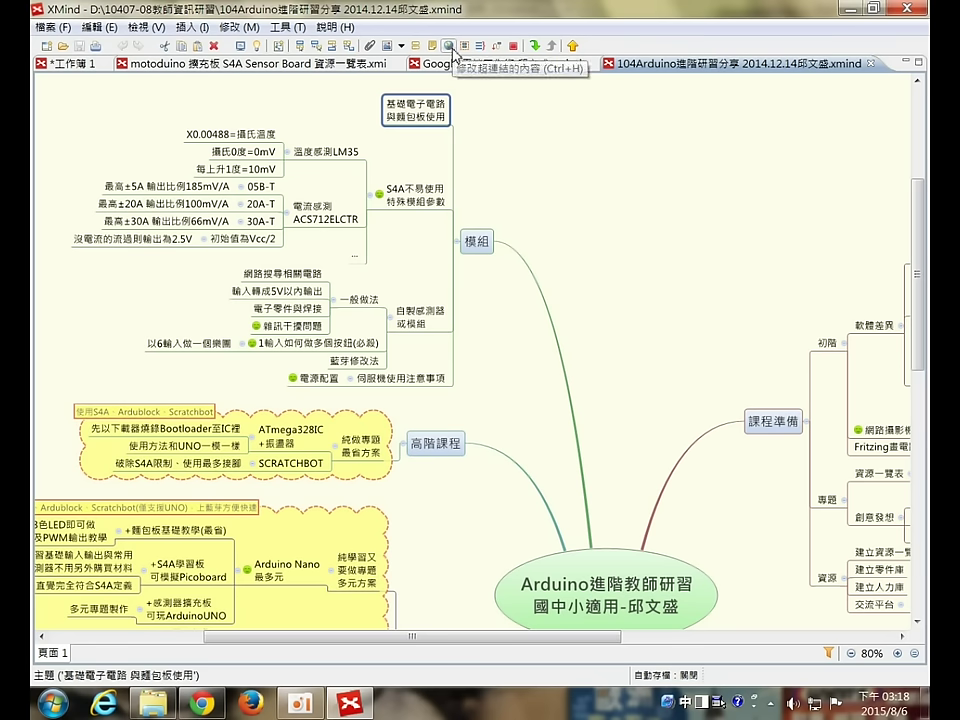
{"action": "left_click", "coordinate": [451, 47]}
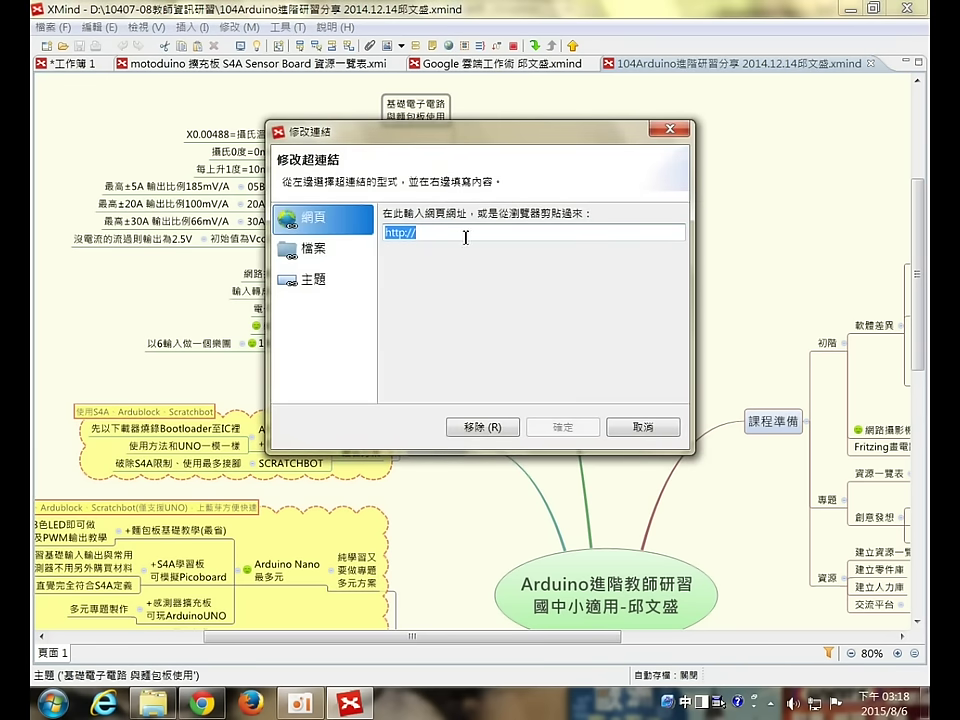
Browse the hyperlink dialog's file and topic options under 模組, cancel without linking, then minimize XMind.
{"action": "left_click", "coordinate": [310, 248]}
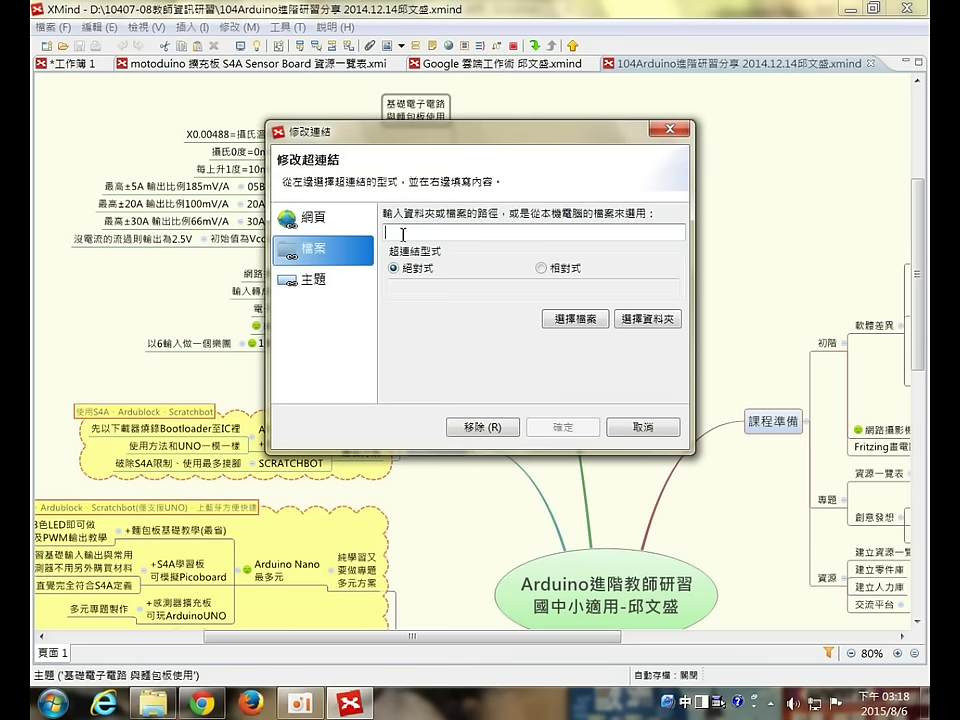
{"action": "left_click", "coordinate": [322, 287]}
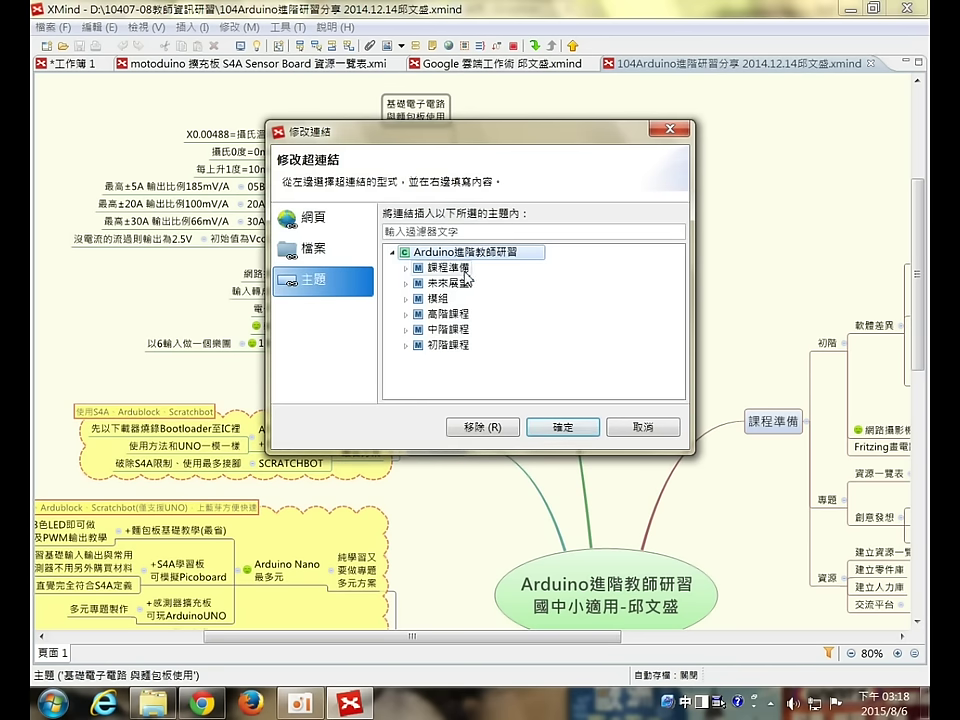
{"action": "left_click", "coordinate": [406, 300]}
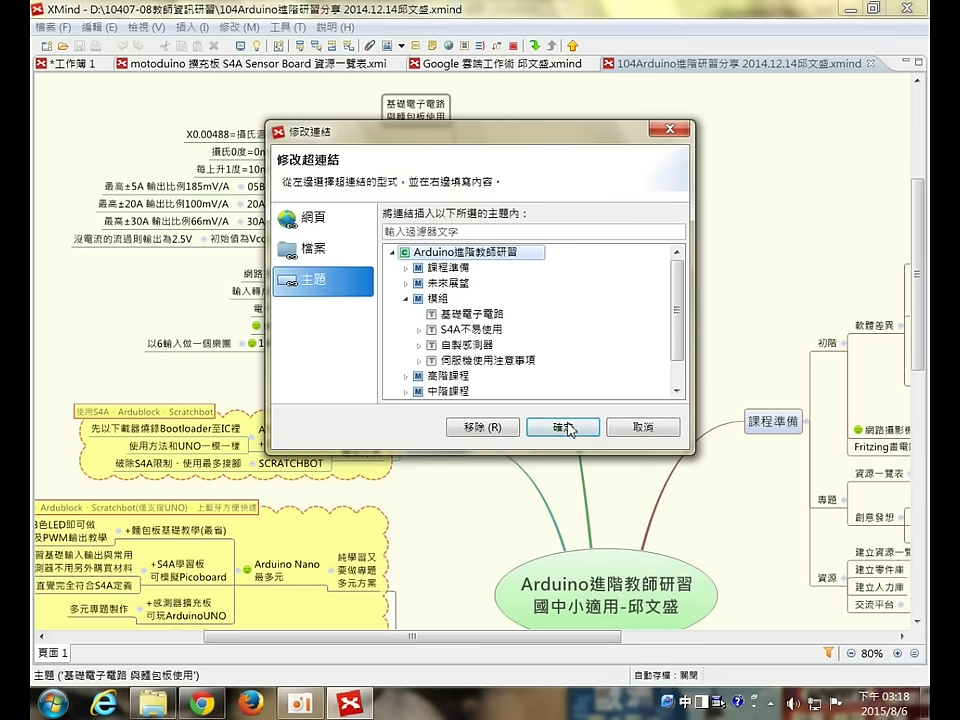
{"action": "left_click", "coordinate": [643, 429]}
{"action": "left_click", "coordinate": [510, 455]}
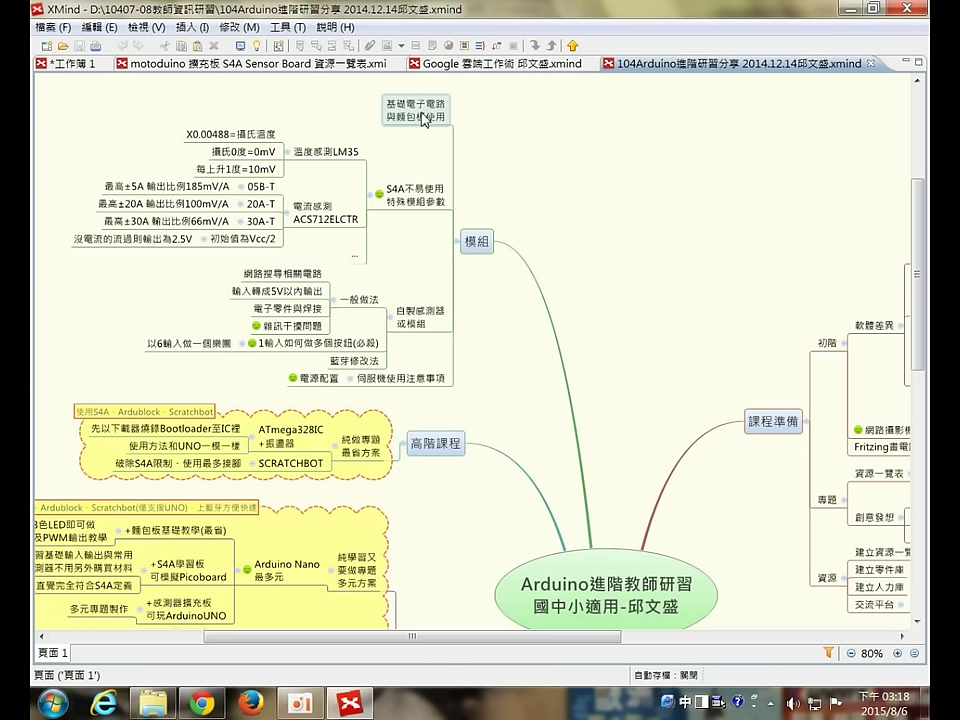
{"action": "left_click", "coordinate": [850, 10]}
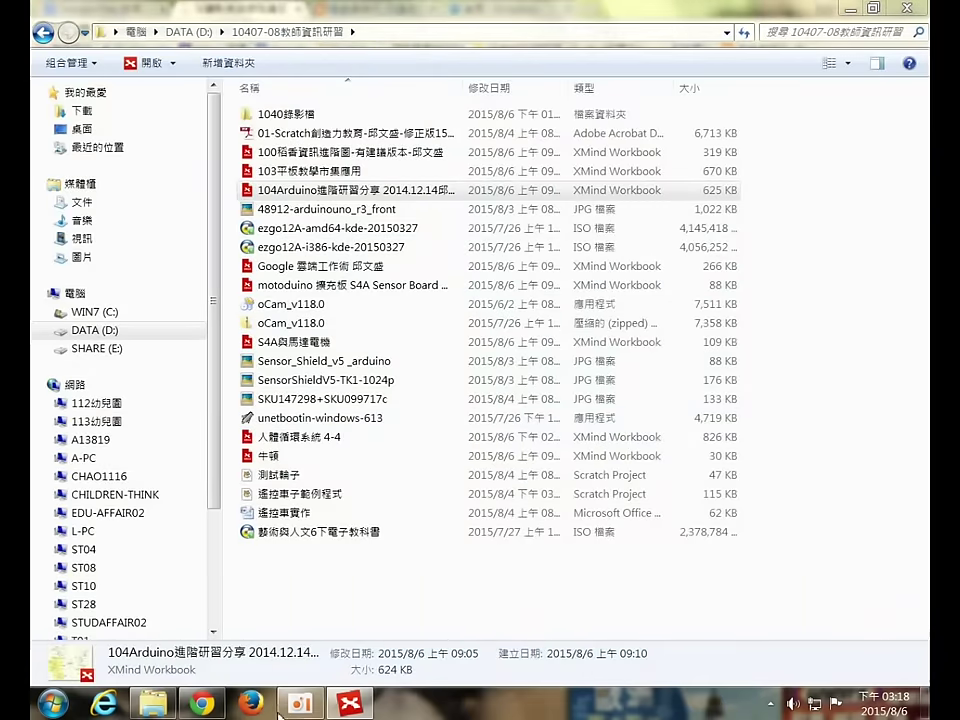
In Dropbox, browse the 學習筆記 subfolders 心理學筆記, 企業職場 and 自我管理, then open 自然教學.
{"action": "left_click", "coordinate": [202, 703]}
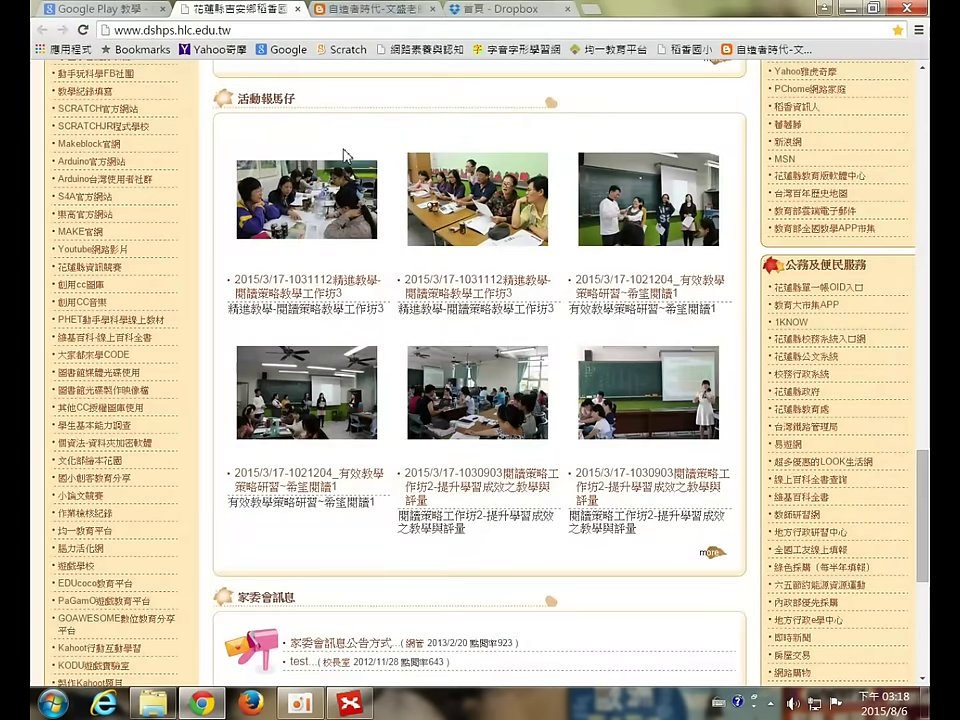
{"action": "left_click", "coordinate": [493, 11]}
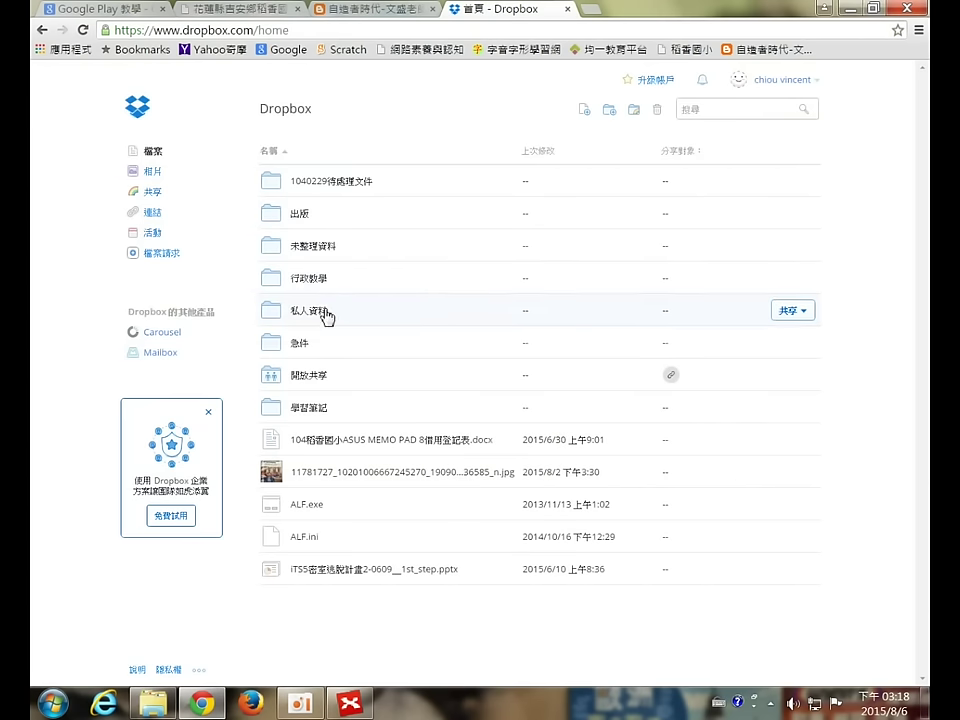
{"action": "left_click", "coordinate": [310, 412]}
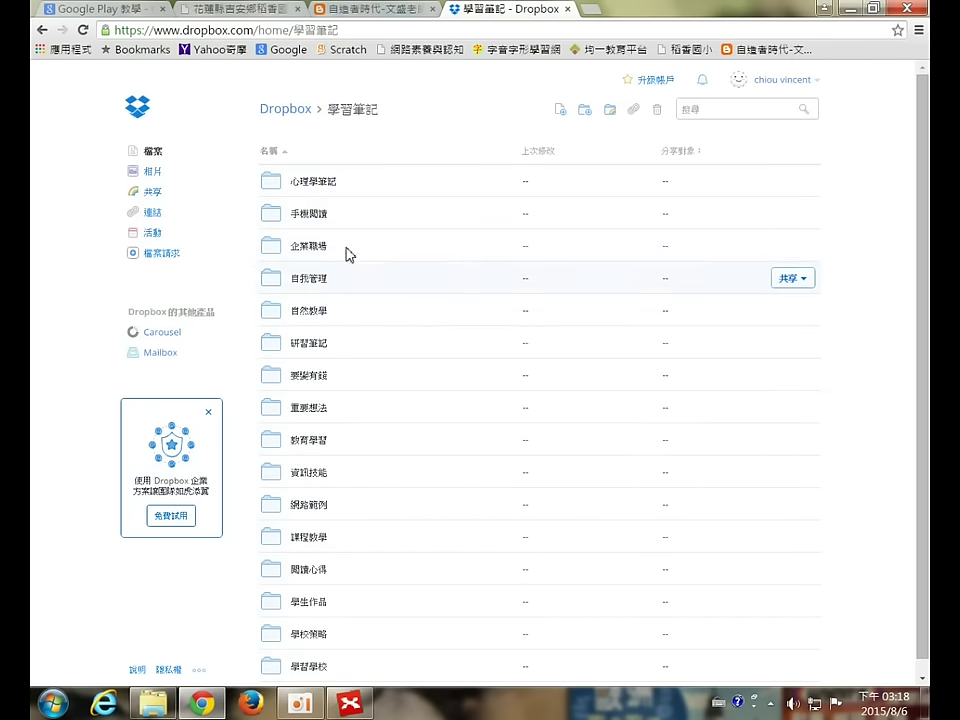
{"action": "left_click", "coordinate": [318, 187]}
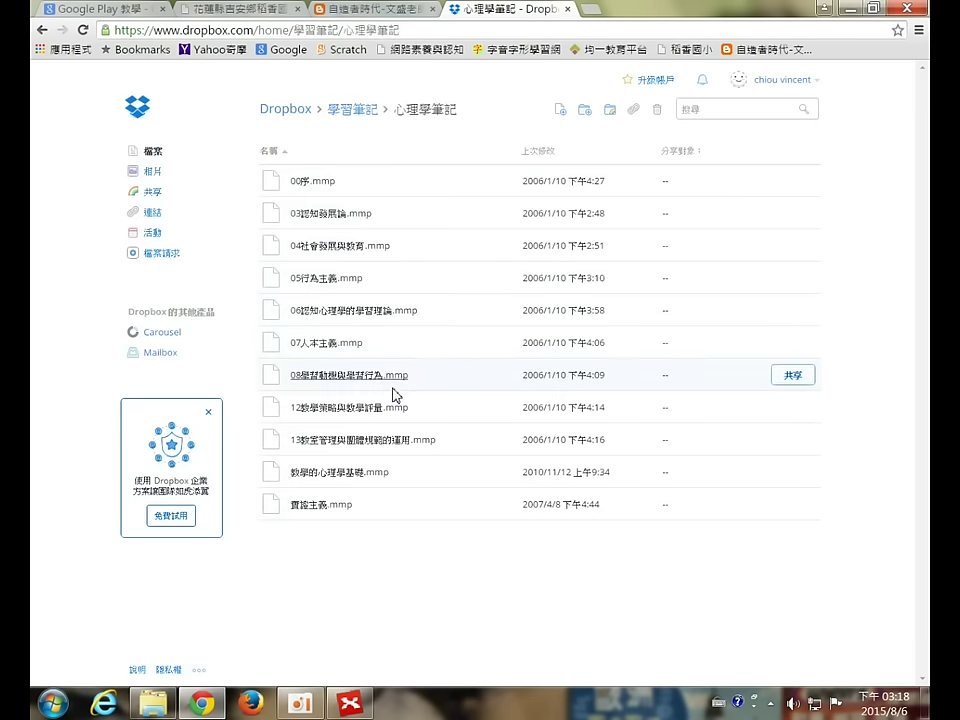
{"action": "left_click", "coordinate": [362, 110]}
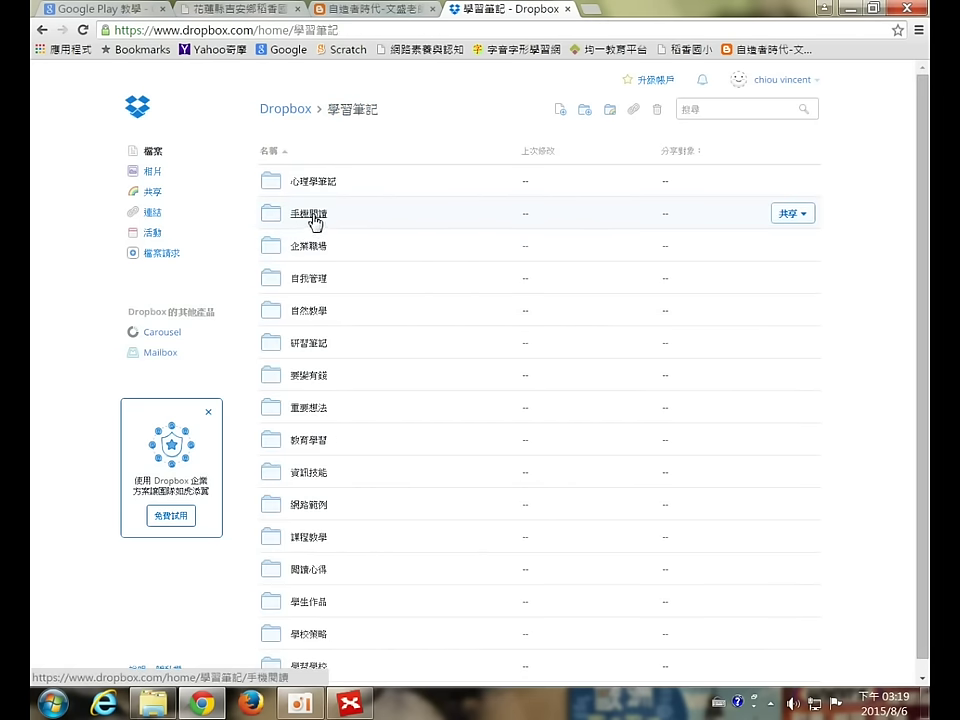
{"action": "left_click", "coordinate": [320, 257]}
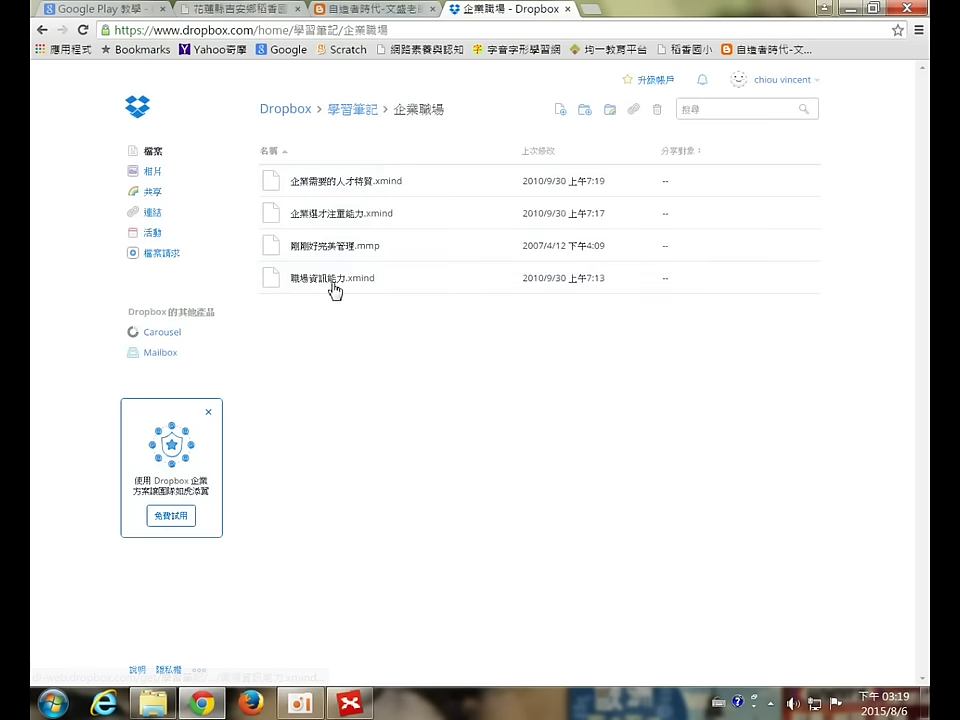
{"action": "left_click", "coordinate": [356, 110]}
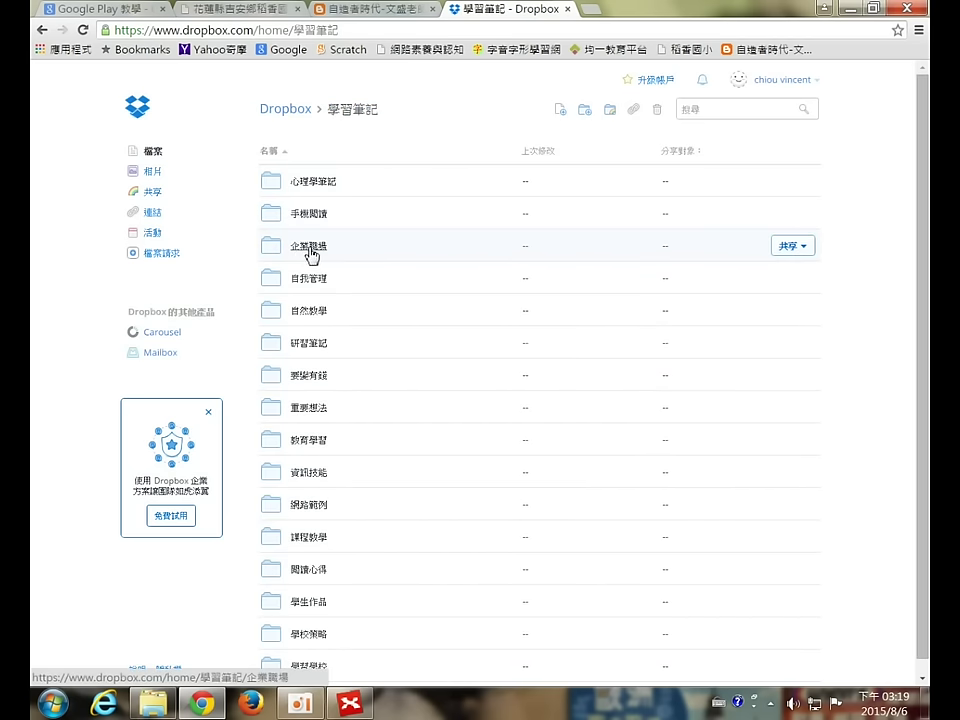
{"action": "left_click", "coordinate": [310, 282]}
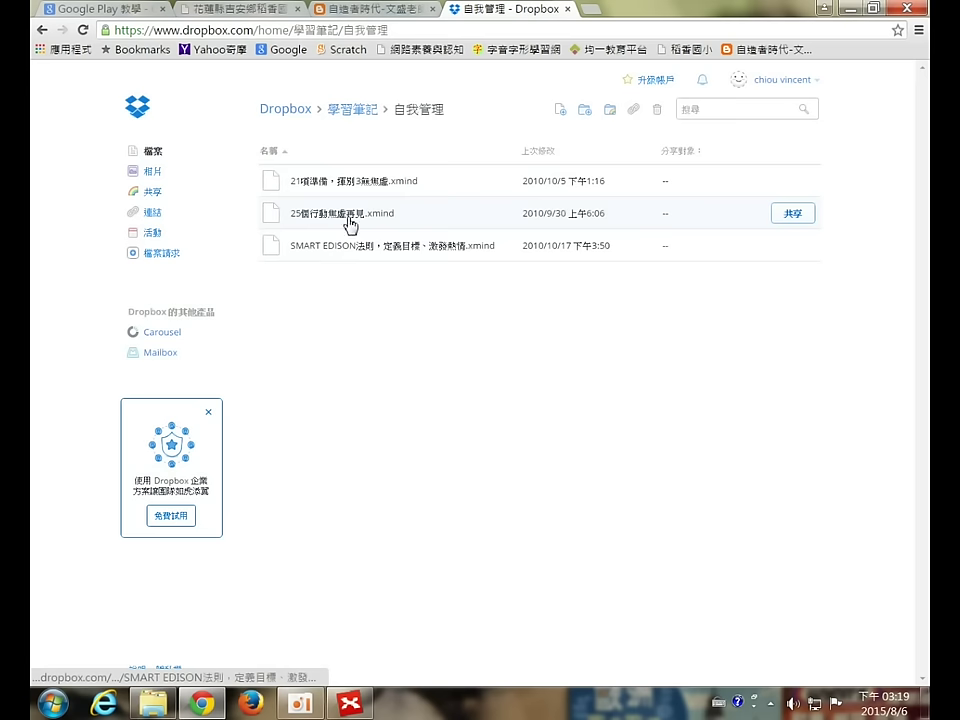
{"action": "left_click", "coordinate": [364, 116]}
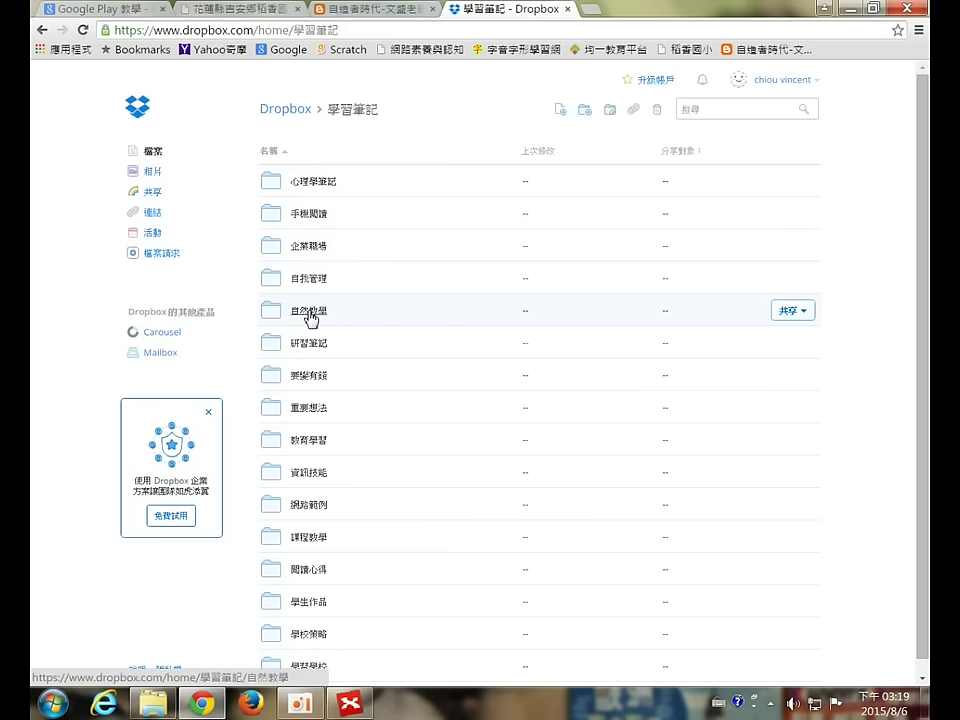
{"action": "left_click", "coordinate": [375, 320]}
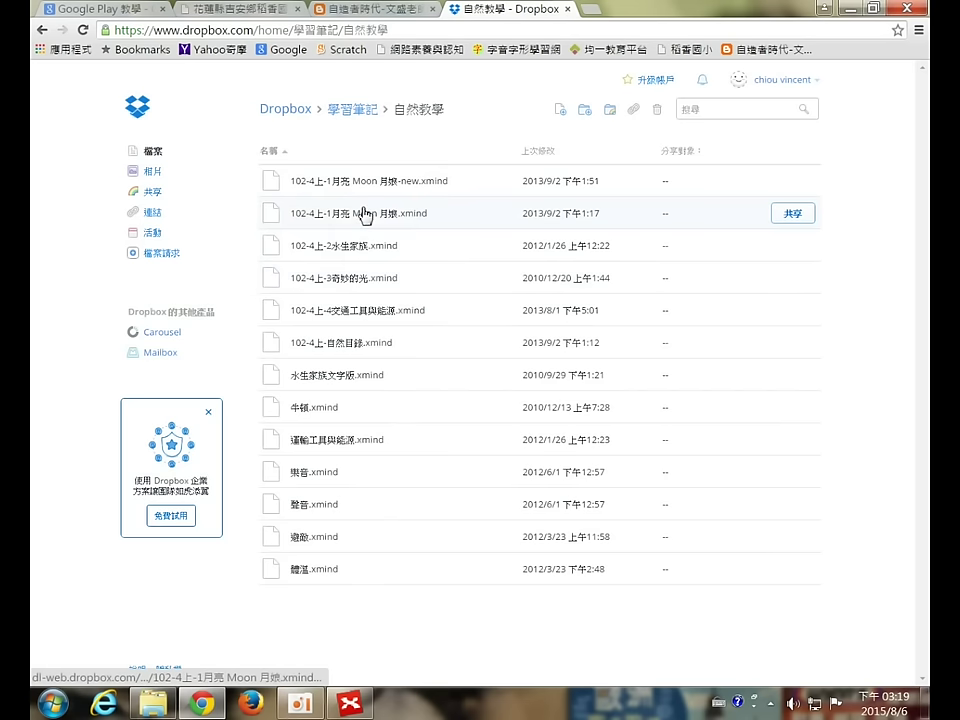
Download 102-4上-3奇妙的光.xmind and open the downloaded file.
{"action": "left_click", "coordinate": [344, 279]}
{"action": "left_click", "coordinate": [382, 450]}
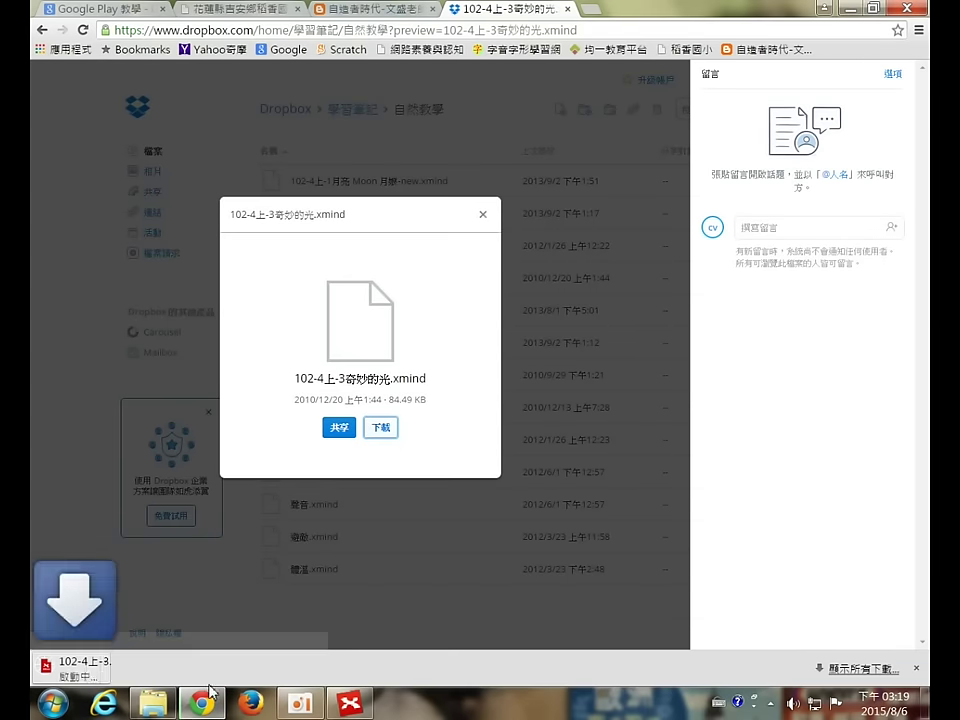
{"action": "left_click", "coordinate": [86, 672]}
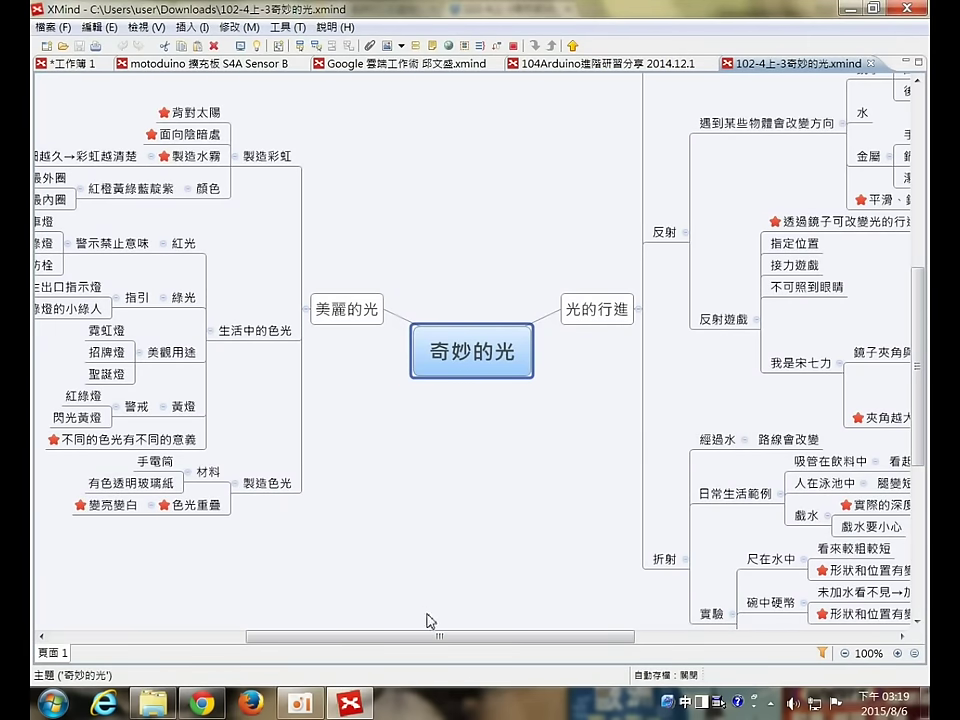
Scroll across the 奇妙的光 map, then bring the 10407-08教師資訊研習 Explorer folder to the front.
{"action": "left_click_drag", "start_coordinate": [435, 638], "coordinate": [392, 638]}
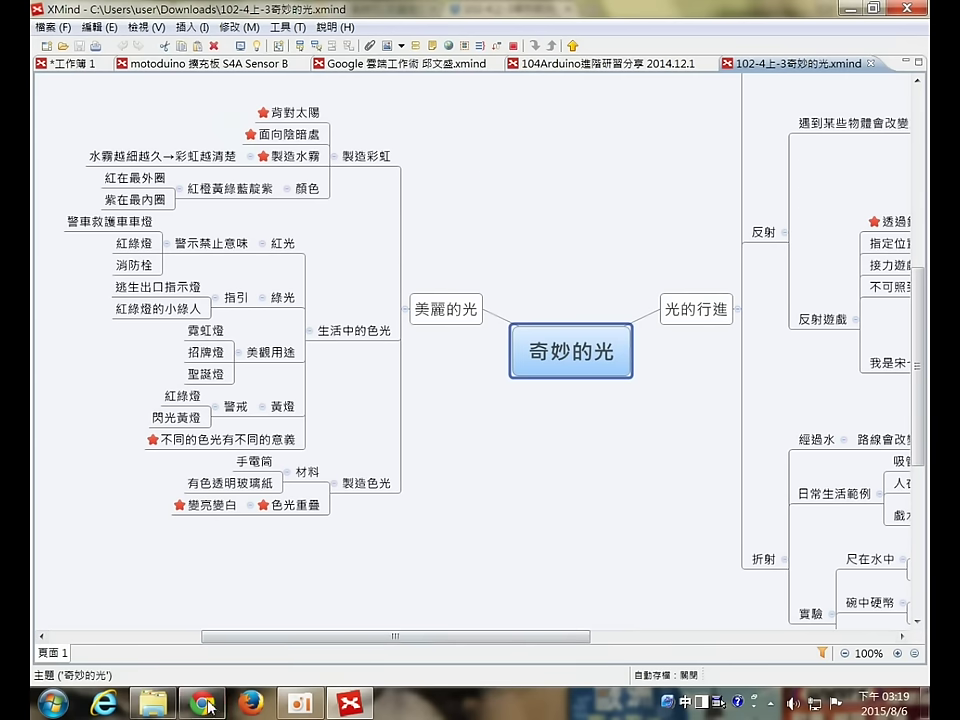
{"action": "left_click", "coordinate": [153, 703]}
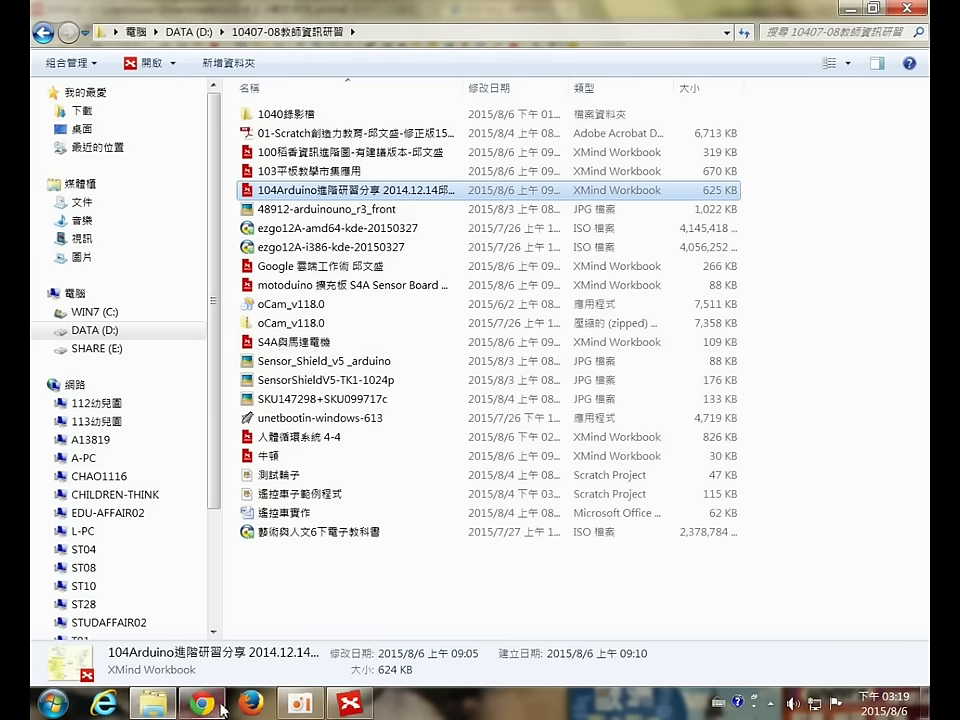
Close the Dropbox preview and look through the 研習筆記, 要樂有錢 and 重要想法 folders.
{"action": "left_click", "coordinate": [220, 706]}
{"action": "left_click", "coordinate": [483, 234]}
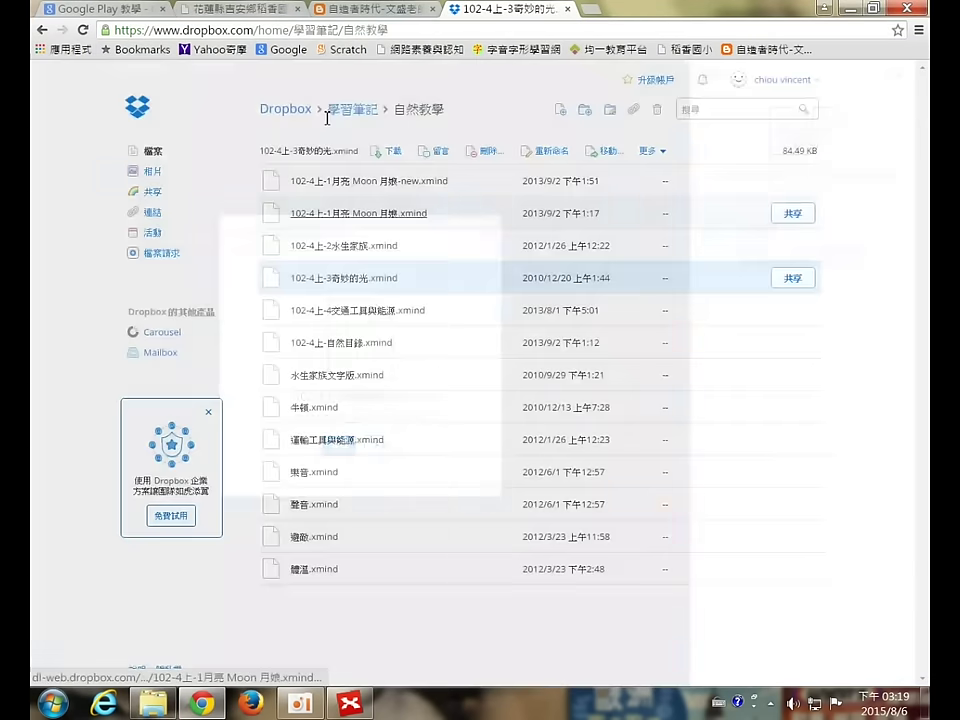
{"action": "left_click", "coordinate": [356, 117]}
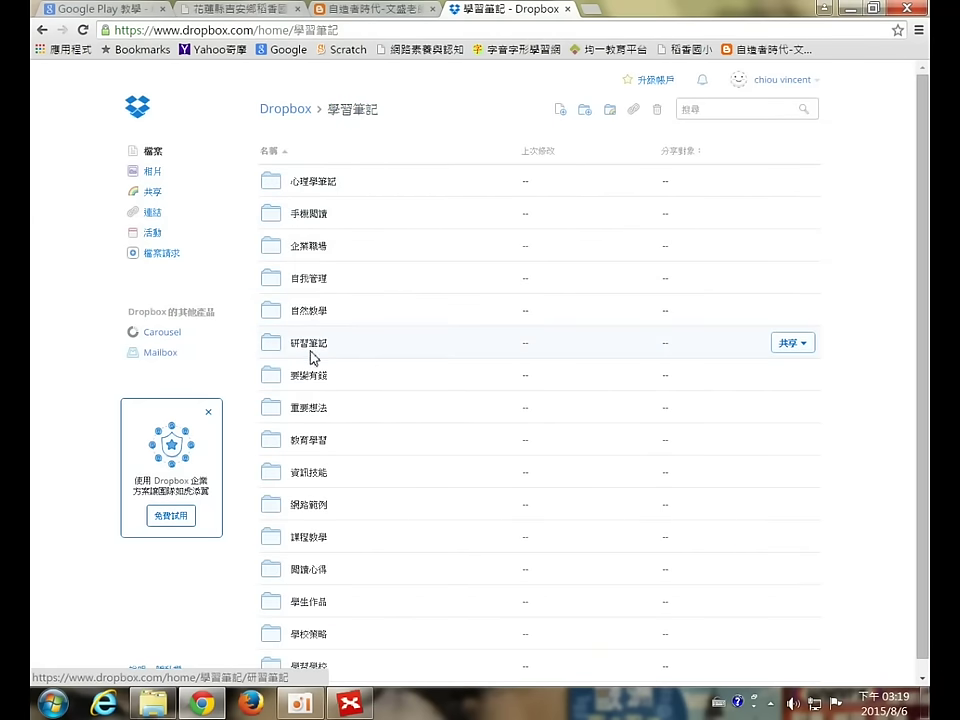
{"action": "left_click", "coordinate": [314, 347]}
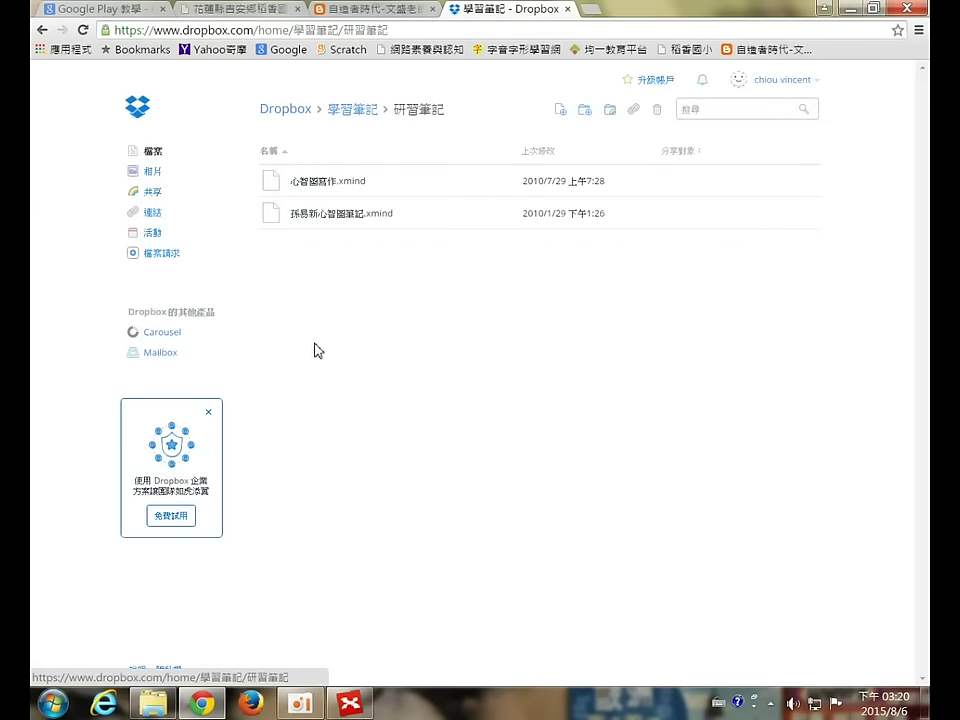
{"action": "left_click", "coordinate": [352, 110]}
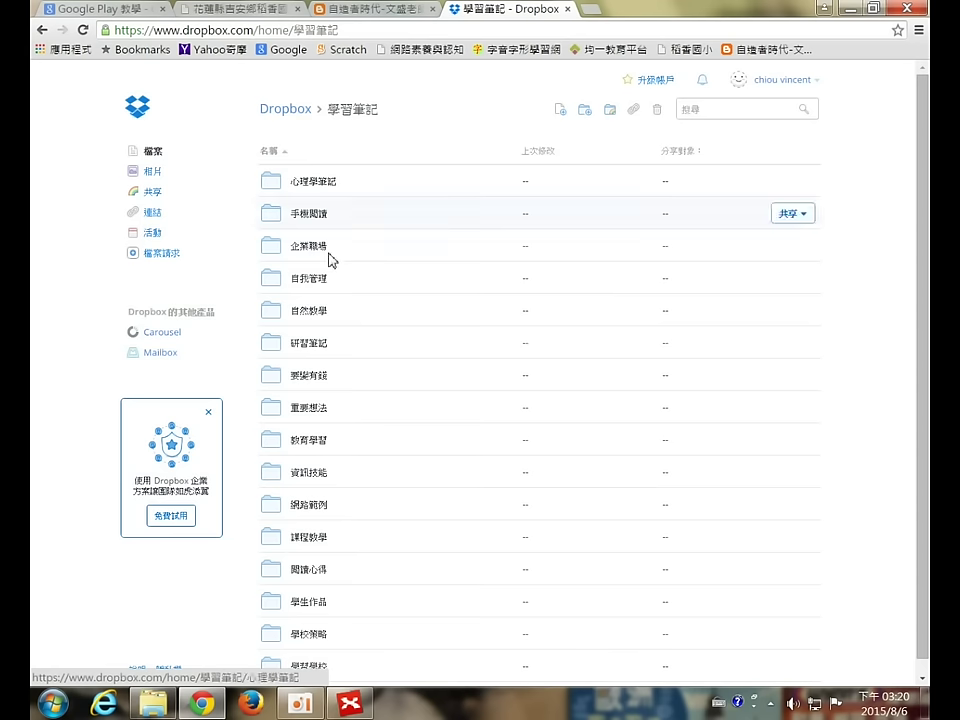
{"action": "left_click", "coordinate": [312, 379]}
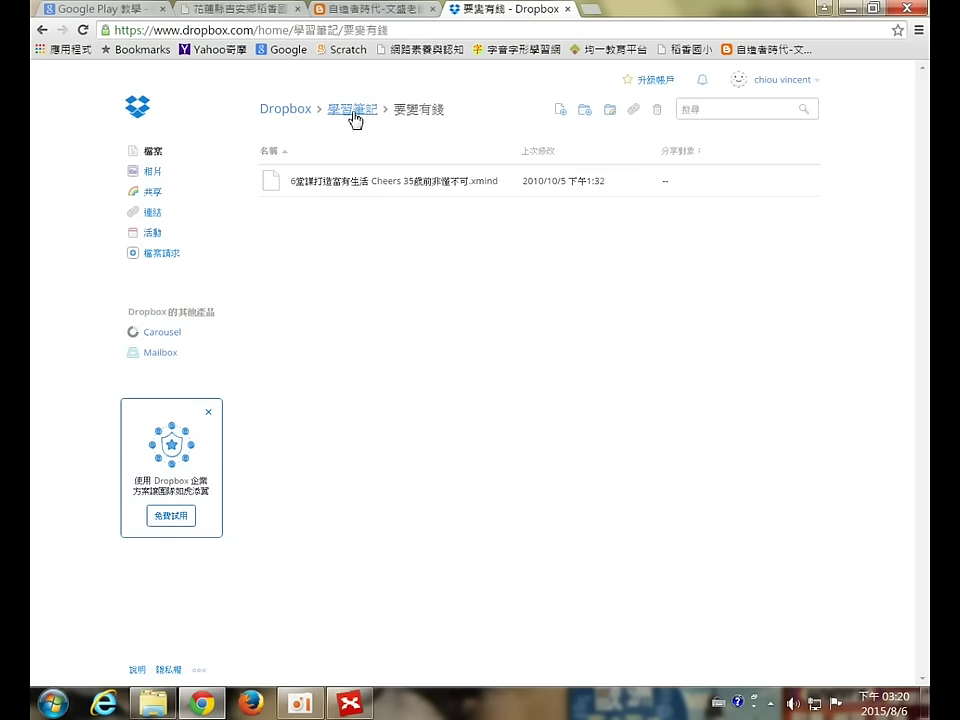
{"action": "left_click", "coordinate": [352, 112]}
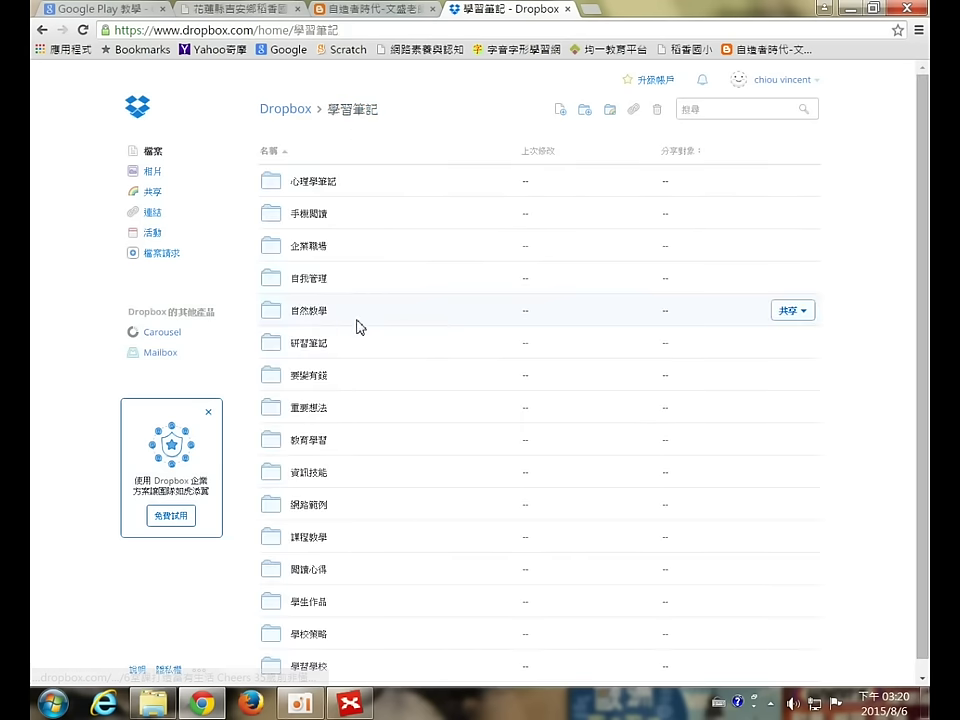
{"action": "left_click", "coordinate": [312, 412]}
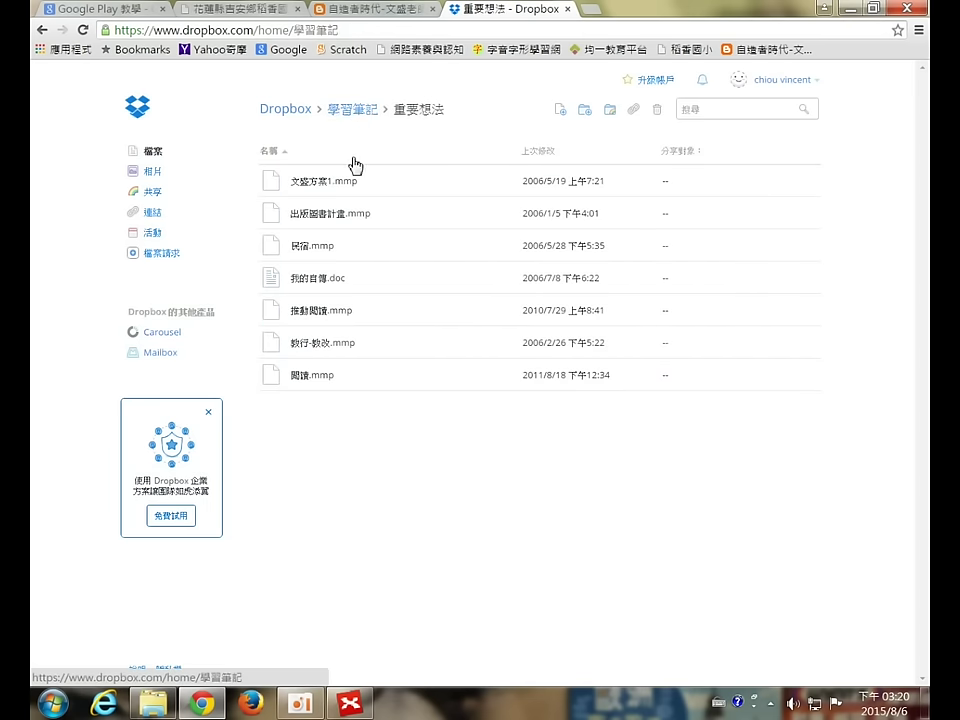
Open the 資訊技能 folder, scroll through its files, and return to 學習筆記.
{"action": "scroll", "coordinate": [350, 410], "scroll_direction": "down", "scroll_amount": 1}
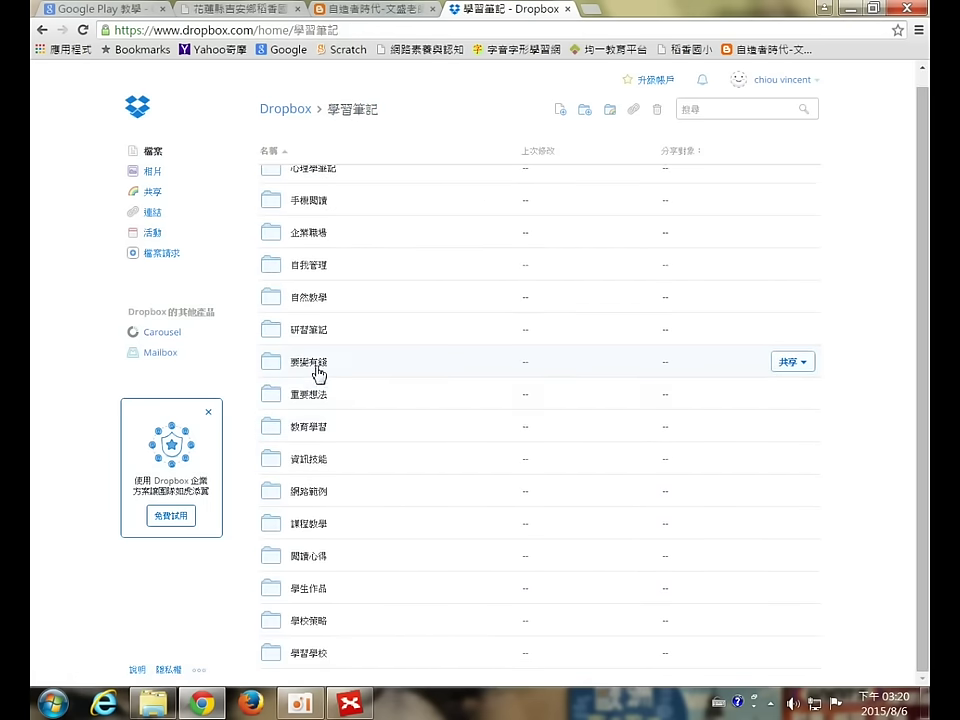
{"action": "left_click", "coordinate": [306, 468]}
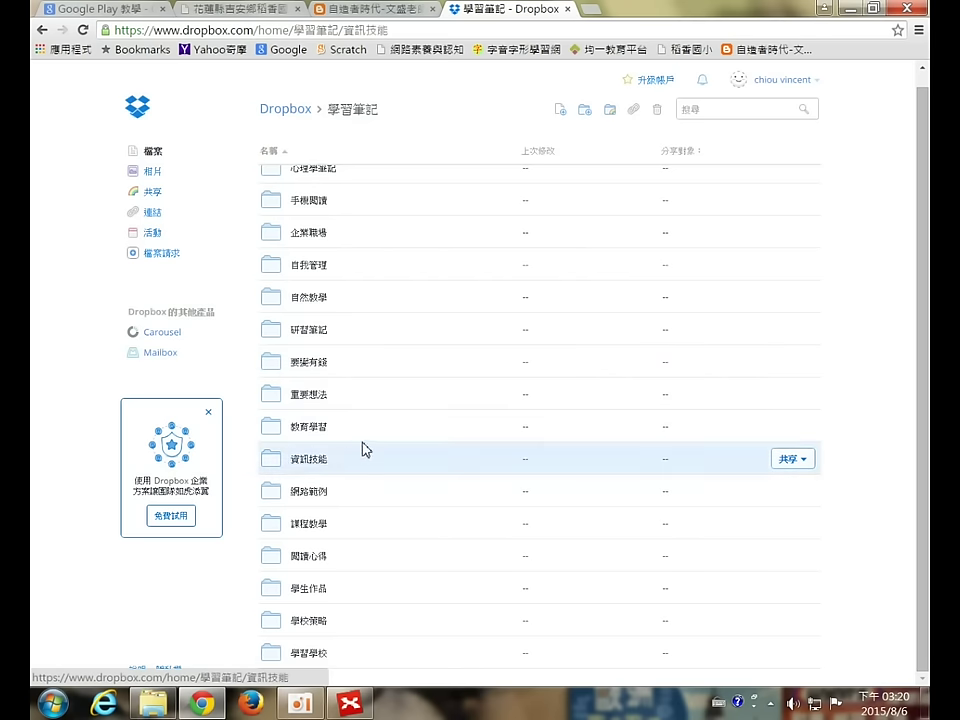
{"action": "scroll", "coordinate": [383, 411], "scroll_direction": "down", "scroll_amount": 3}
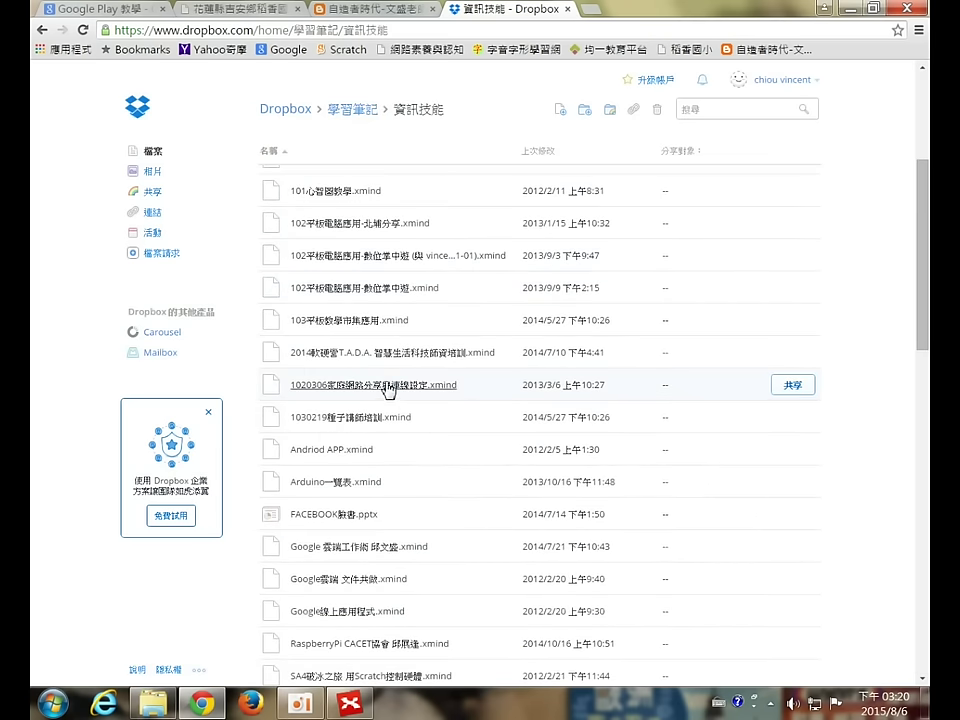
{"action": "scroll", "coordinate": [390, 388], "scroll_direction": "down", "scroll_amount": 1}
{"action": "scroll", "coordinate": [401, 336], "scroll_direction": "down", "scroll_amount": 1}
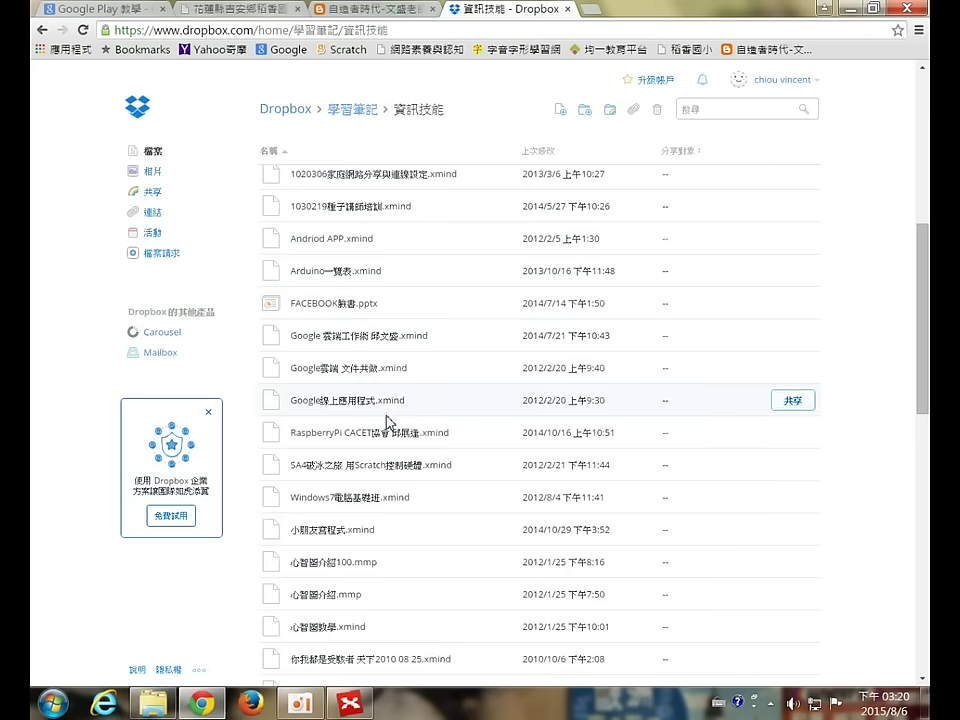
{"action": "scroll", "coordinate": [396, 439], "scroll_direction": "down", "scroll_amount": 3}
{"action": "scroll", "coordinate": [392, 437], "scroll_direction": "down", "scroll_amount": 1}
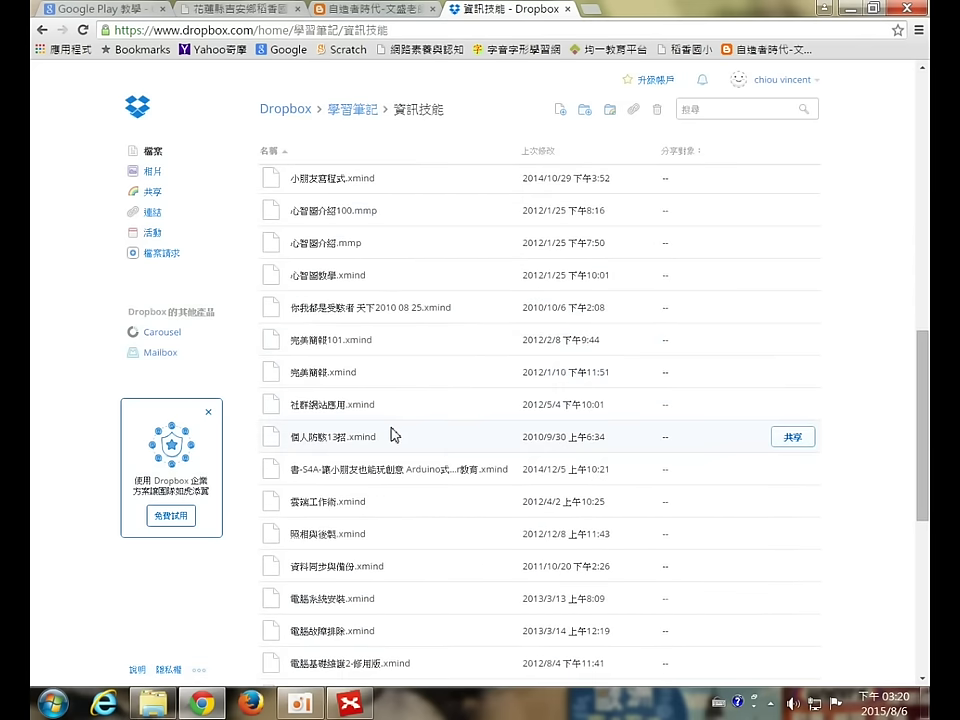
{"action": "scroll", "coordinate": [385, 430], "scroll_direction": "down", "scroll_amount": 2}
{"action": "scroll", "coordinate": [380, 428], "scroll_direction": "down", "scroll_amount": 2}
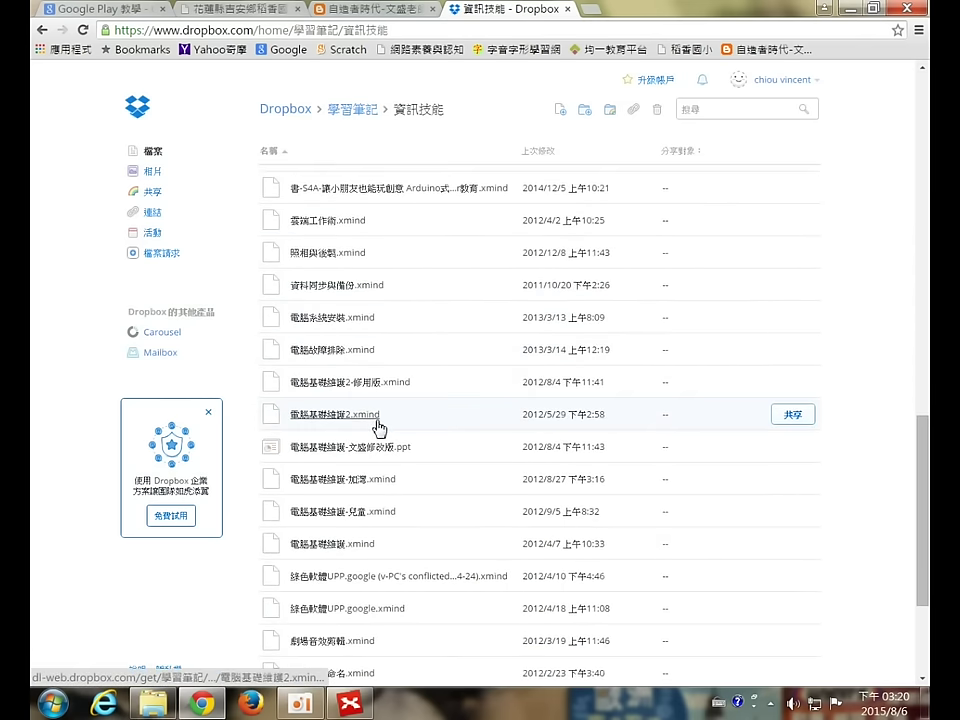
{"action": "scroll", "coordinate": [380, 360], "scroll_direction": "down", "scroll_amount": 3}
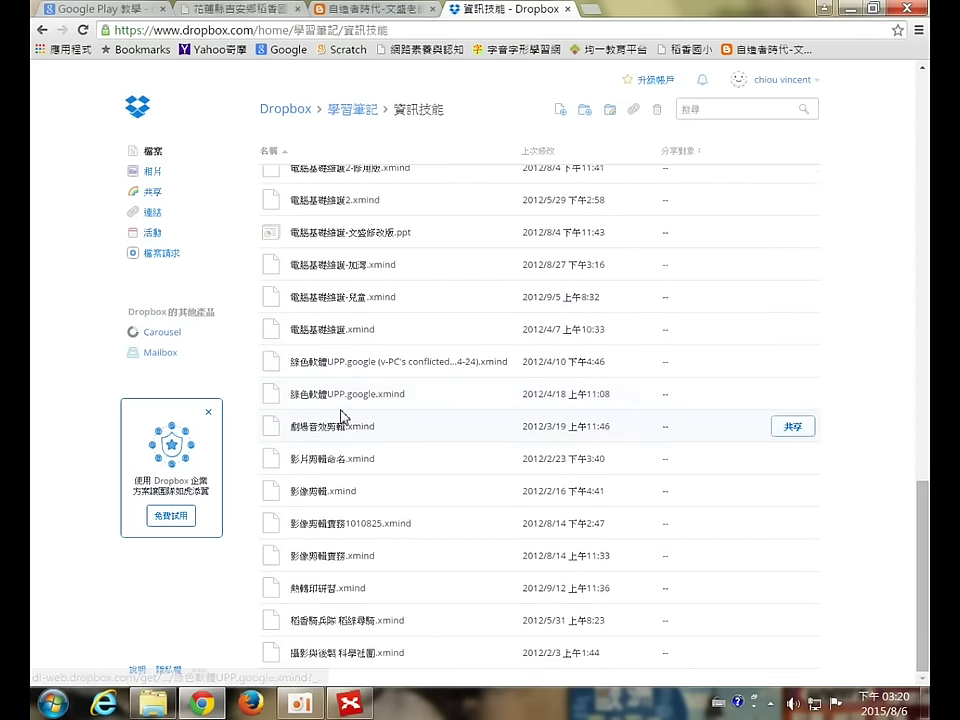
{"action": "left_click", "coordinate": [364, 122]}
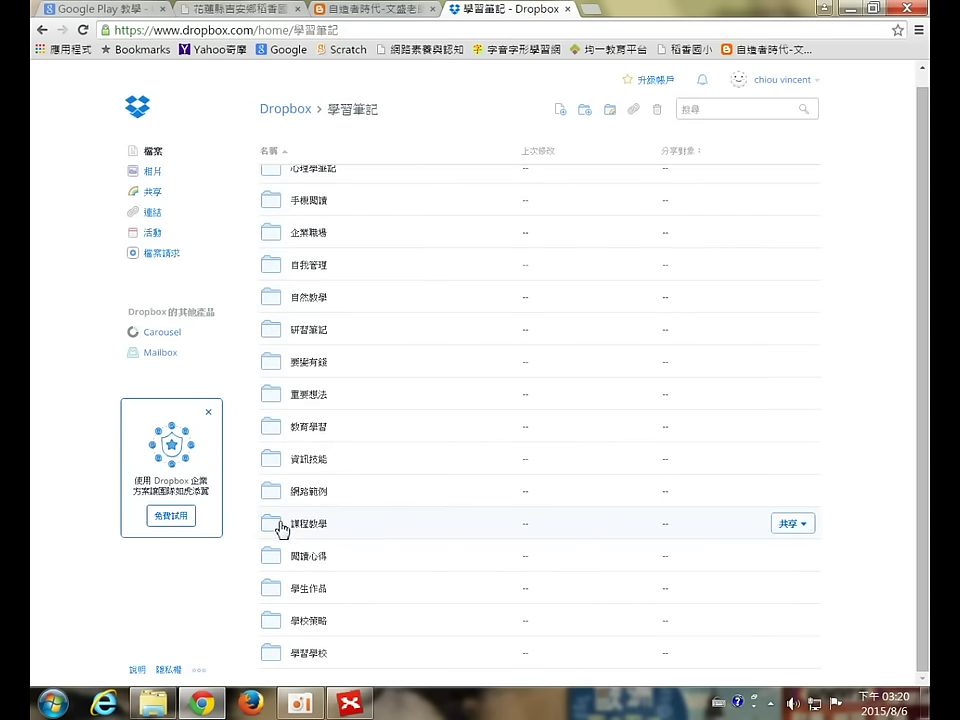
{"action": "double_click", "coordinate": [281, 531]}
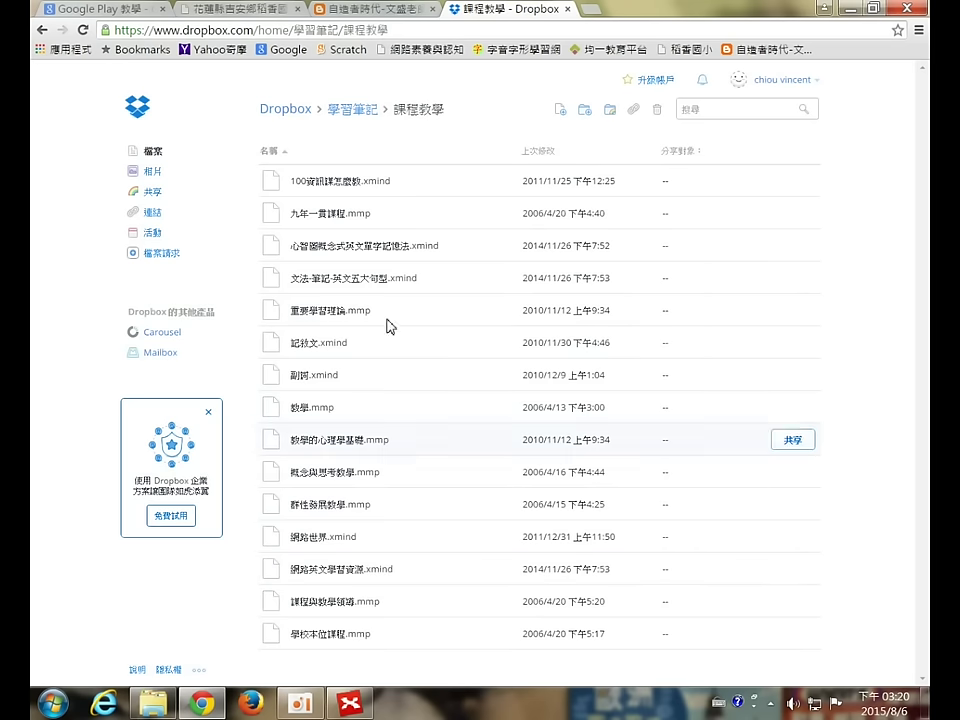
{"action": "left_click", "coordinate": [358, 111]}
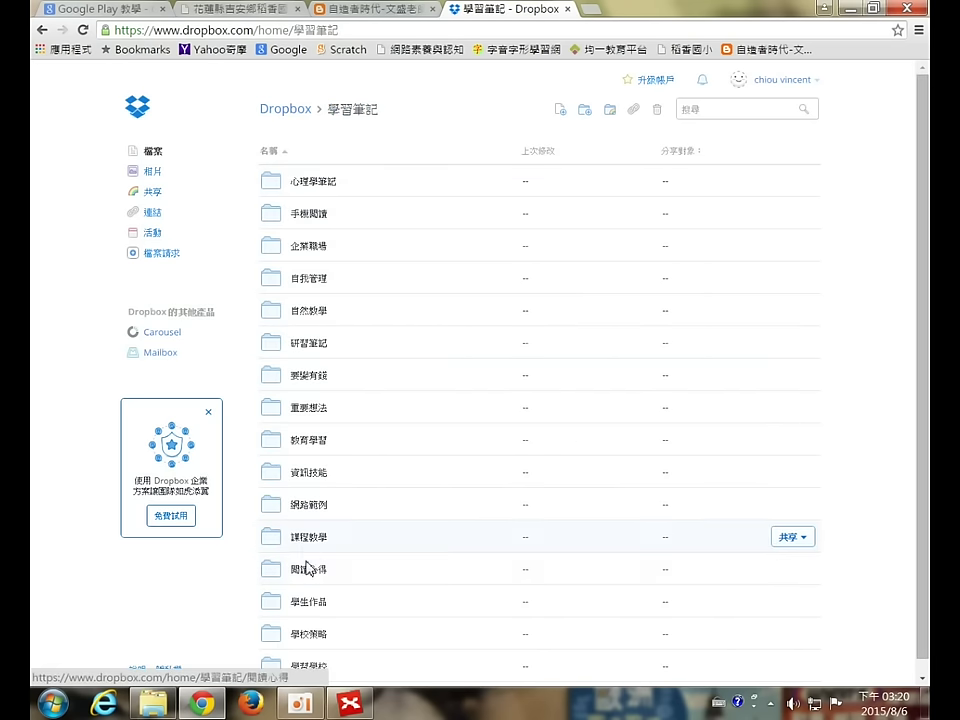
{"action": "scroll", "coordinate": [320, 610], "scroll_direction": "down", "scroll_amount": 1}
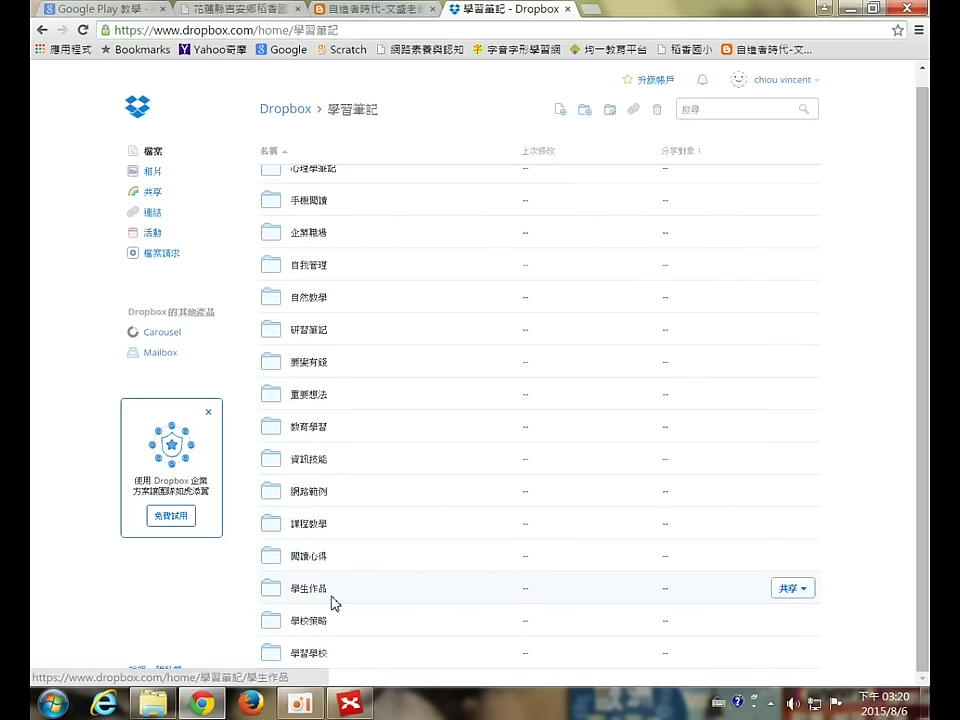
{"action": "left_click", "coordinate": [320, 620]}
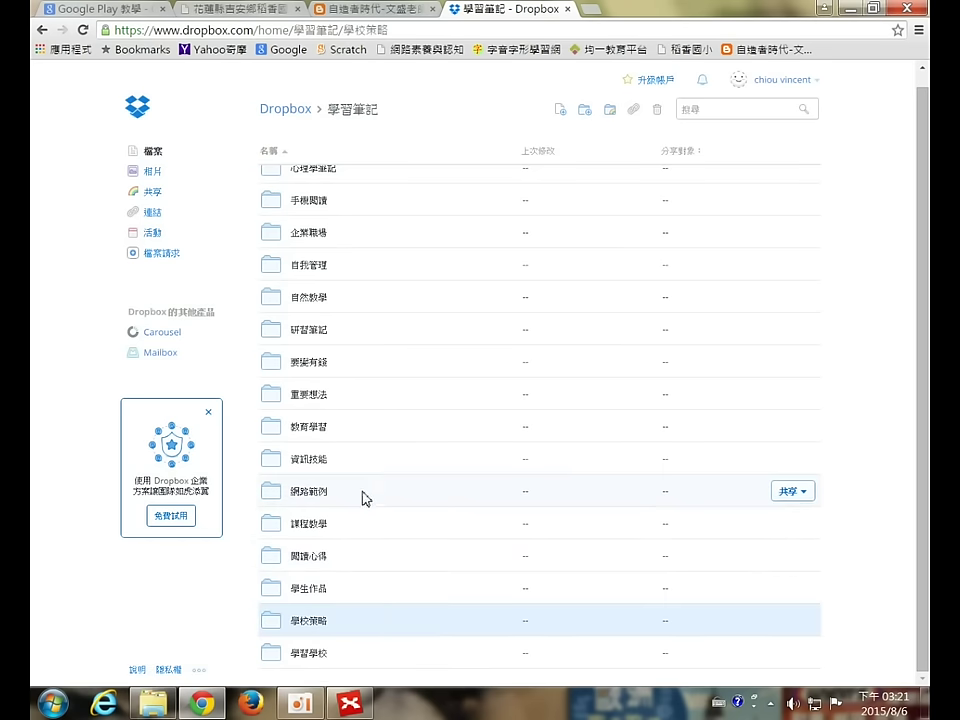
{"action": "scroll", "coordinate": [407, 403], "scroll_direction": "down", "scroll_amount": 3}
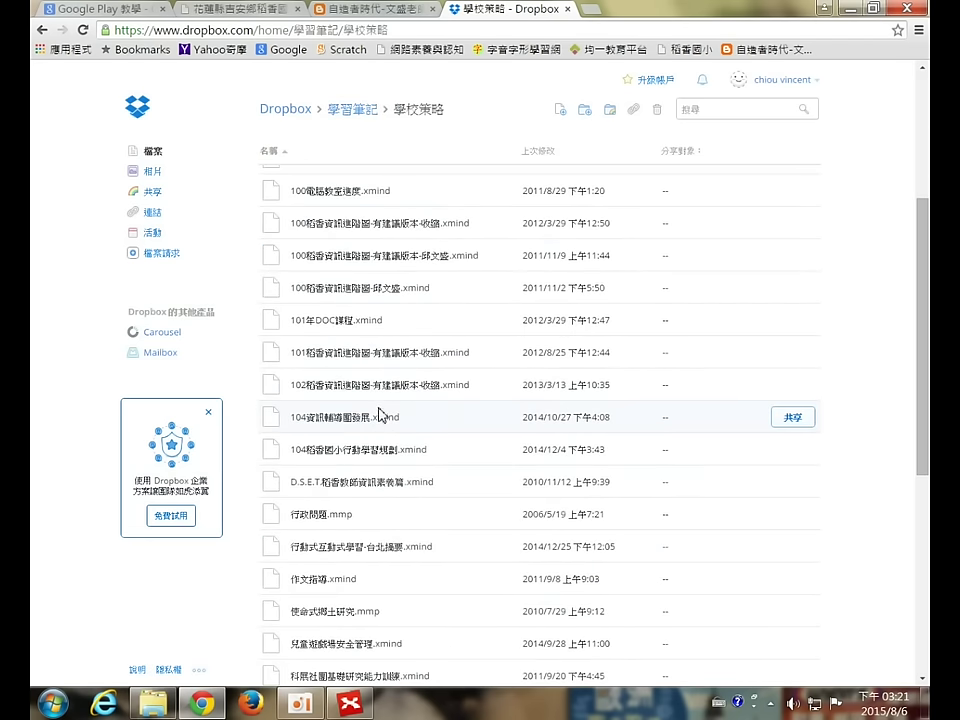
{"action": "scroll", "coordinate": [375, 418], "scroll_direction": "down", "scroll_amount": 1}
{"action": "scroll", "coordinate": [369, 430], "scroll_direction": "down", "scroll_amount": 1}
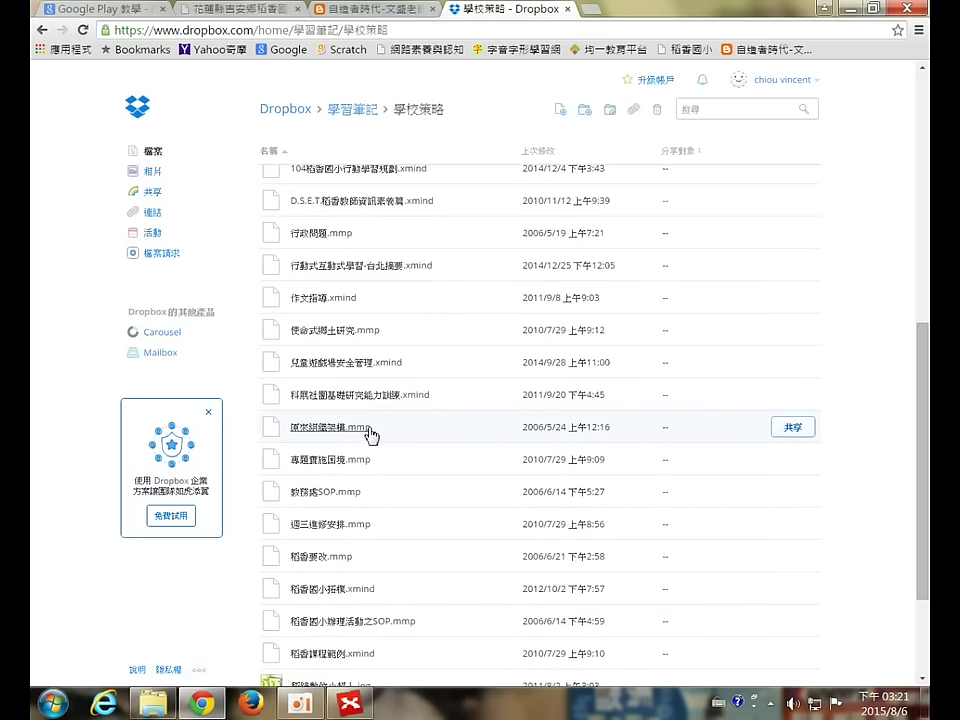
{"action": "scroll", "coordinate": [366, 440], "scroll_direction": "down", "scroll_amount": 1}
{"action": "scroll", "coordinate": [365, 442], "scroll_direction": "down", "scroll_amount": 1}
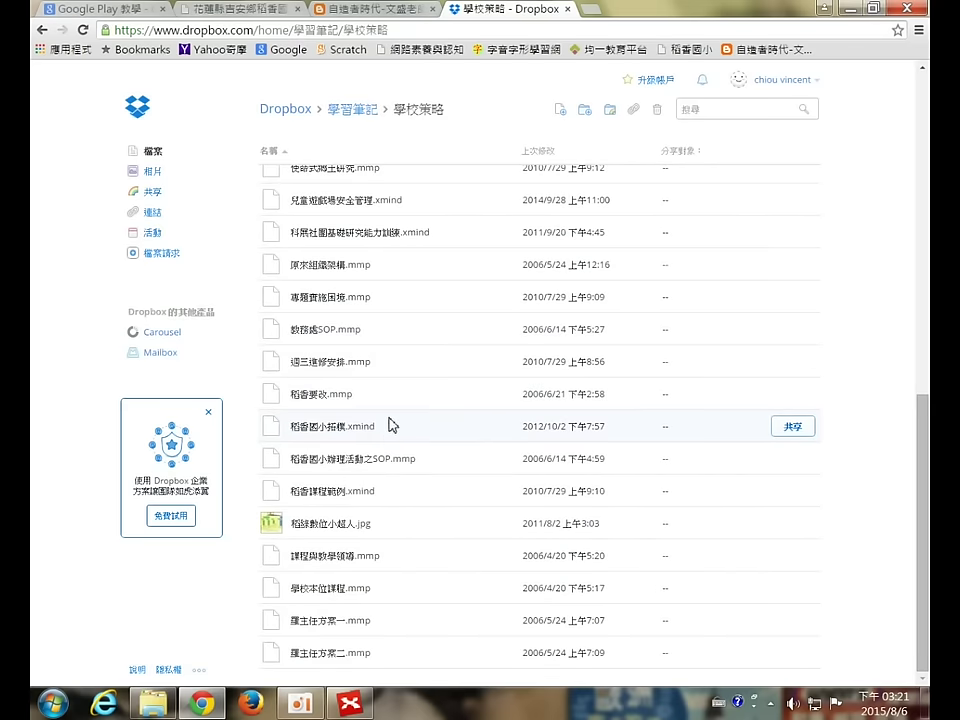
{"action": "scroll", "coordinate": [388, 357], "scroll_direction": "up", "scroll_amount": 1}
{"action": "scroll", "coordinate": [388, 357], "scroll_direction": "up", "scroll_amount": 2}
{"action": "scroll", "coordinate": [369, 322], "scroll_direction": "up", "scroll_amount": 1}
{"action": "left_click", "coordinate": [347, 118]}
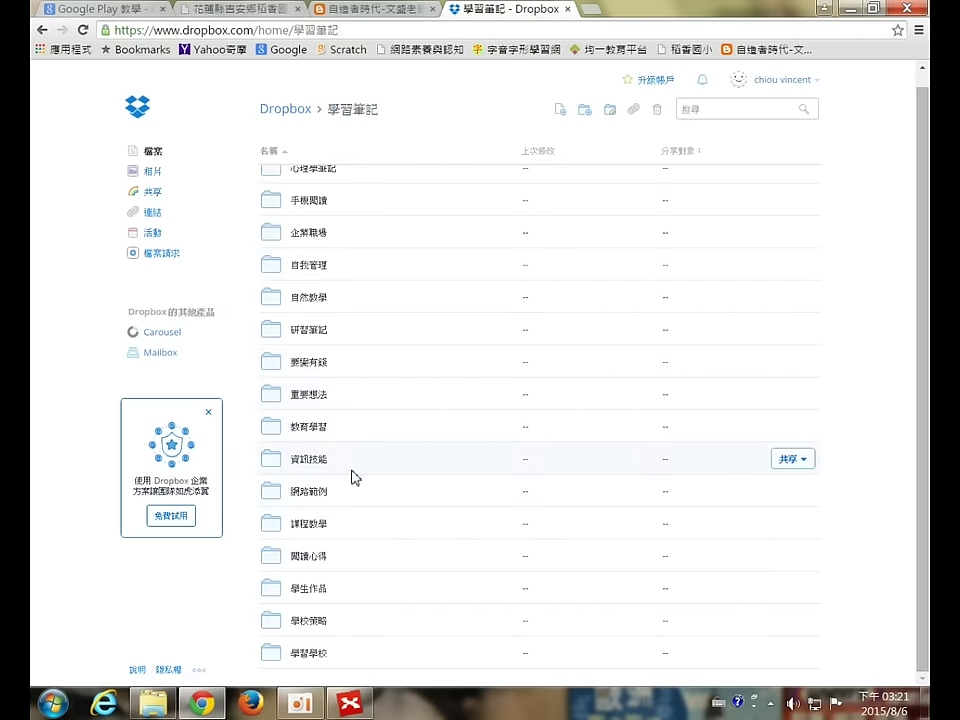
{"action": "left_click", "coordinate": [315, 655]}
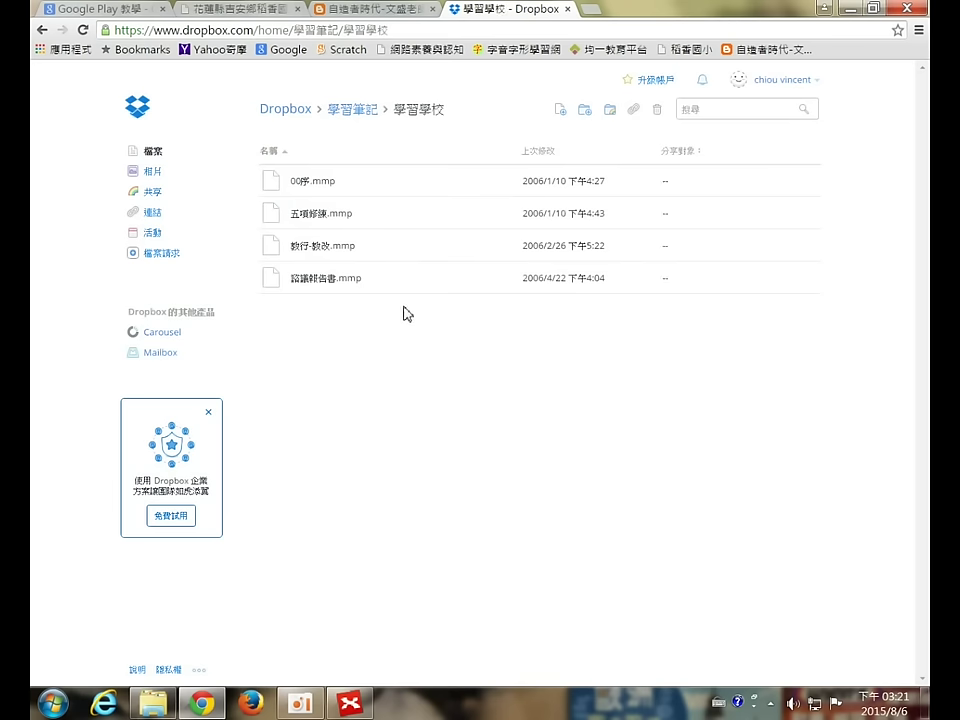
{"action": "left_click", "coordinate": [347, 116]}
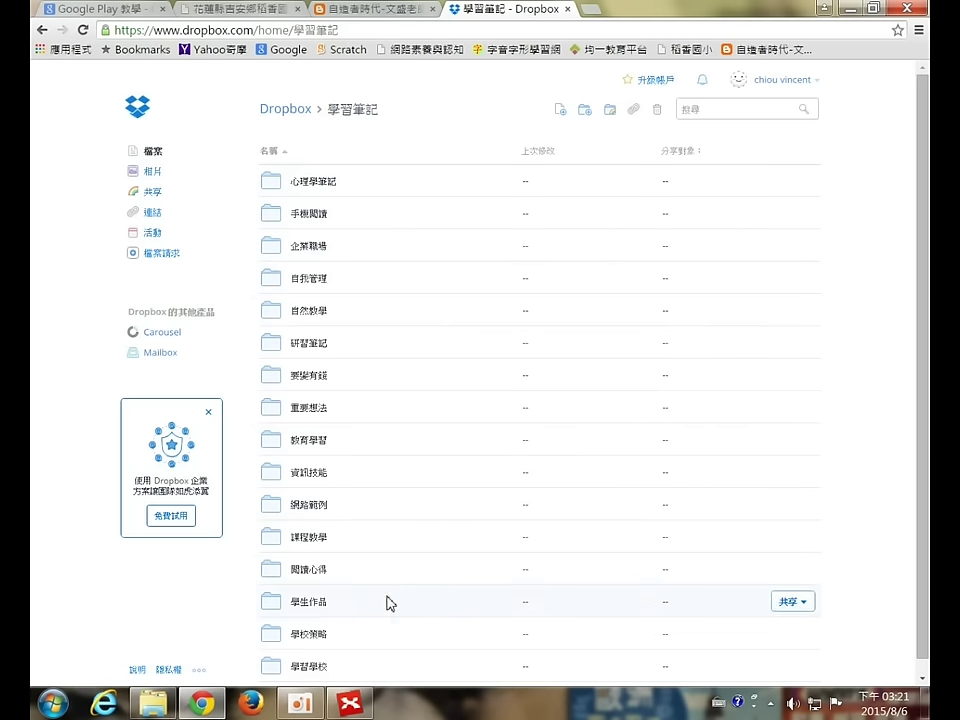
{"action": "left_click", "coordinate": [350, 704]}
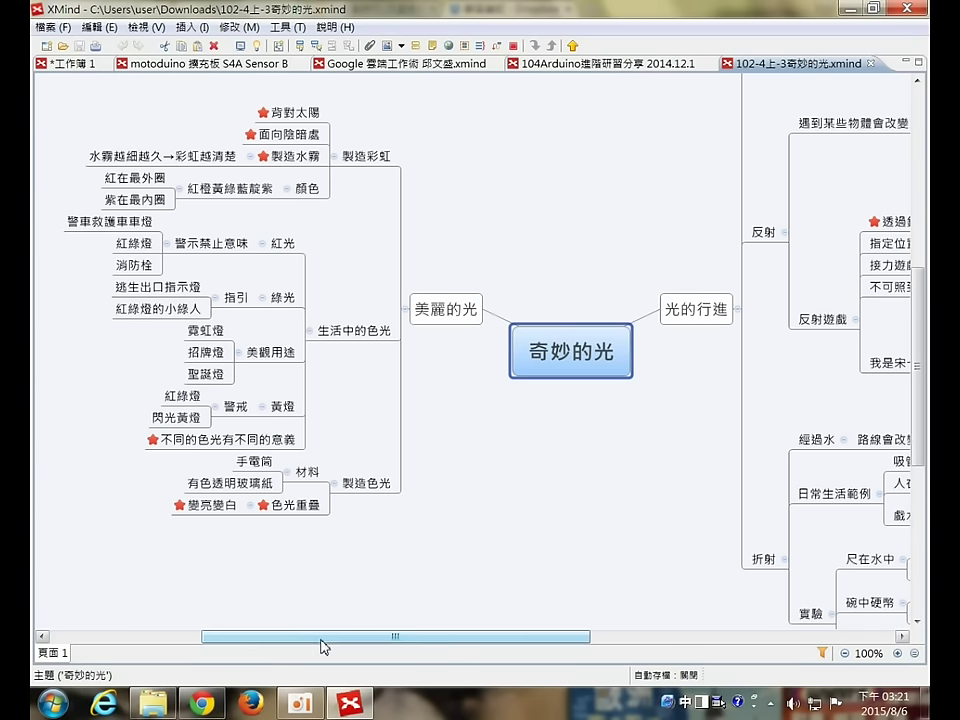
Close the motoduino, Google 雲端工作術 and 104Arduino map tabs, keeping 奇妙的光, and minimize XMind.
{"action": "left_click_drag", "start_coordinate": [321, 637], "coordinate": [315, 636]}
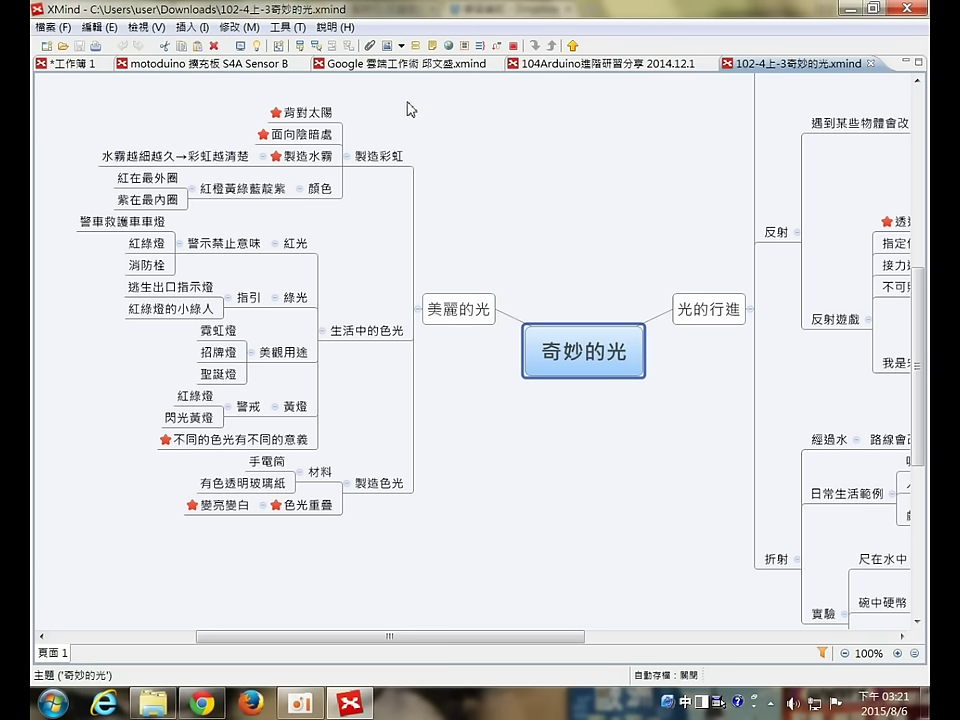
{"action": "left_click", "coordinate": [301, 63]}
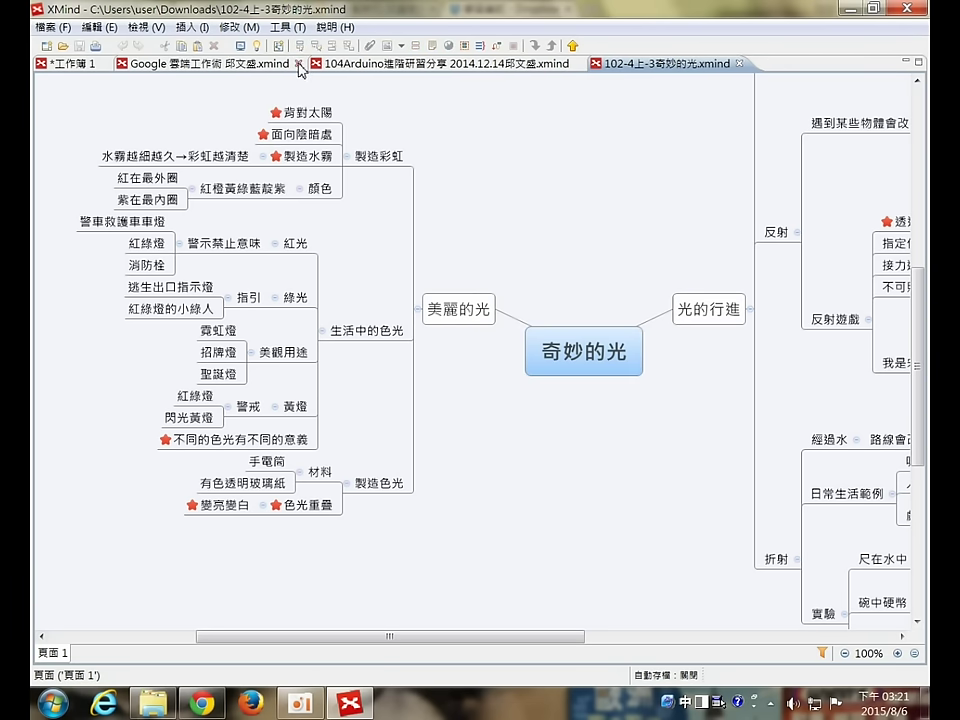
{"action": "left_click", "coordinate": [298, 63]}
{"action": "left_click", "coordinate": [384, 64]}
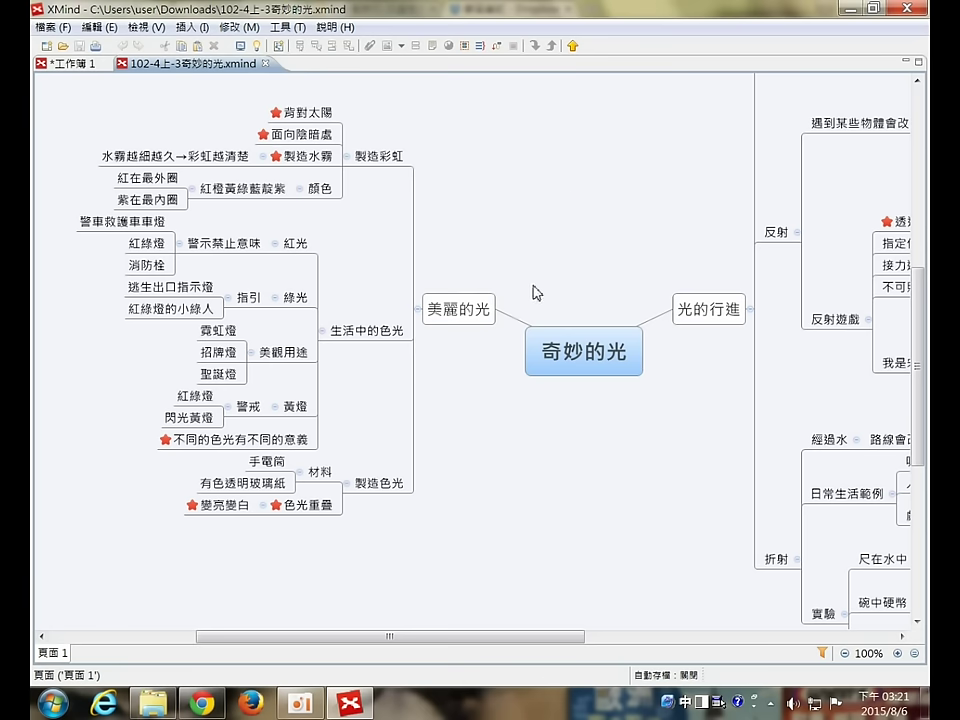
{"action": "left_click_drag", "start_coordinate": [546, 643], "coordinate": [707, 657]}
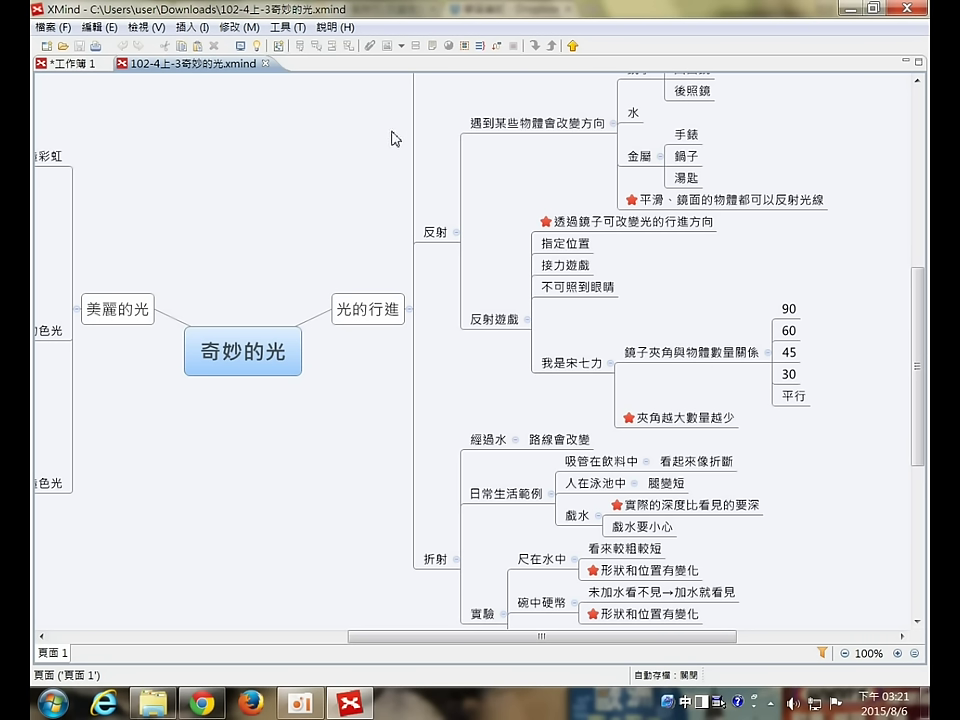
{"action": "left_click", "coordinate": [846, 7]}
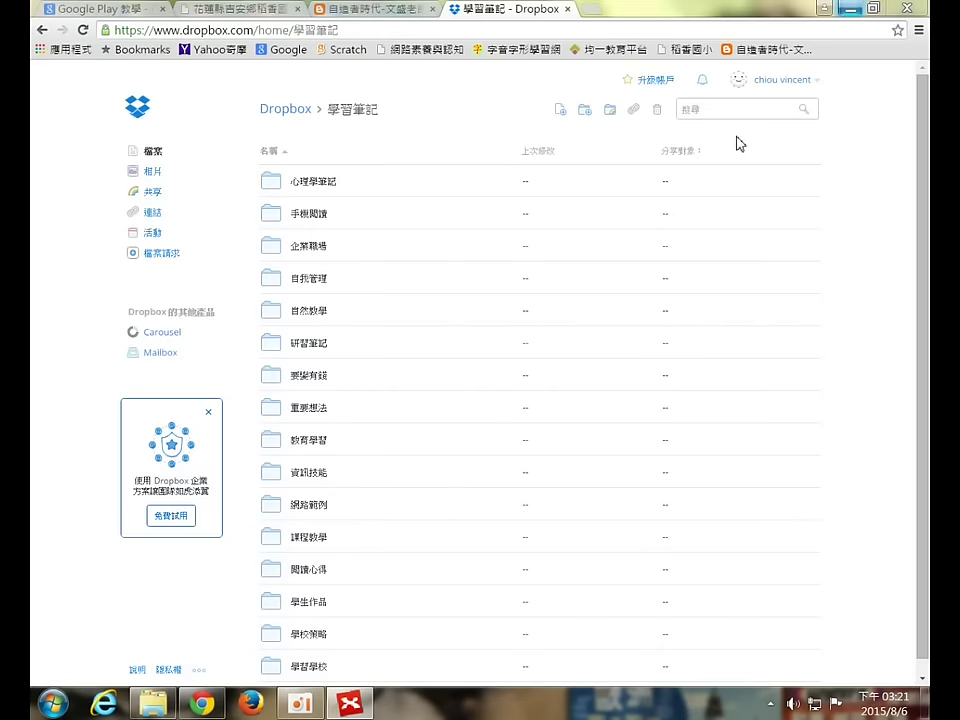
Switch Chrome to the dshps.hlc.edu.tw school website tab and scroll down its page.
{"action": "left_click", "coordinate": [851, 9]}
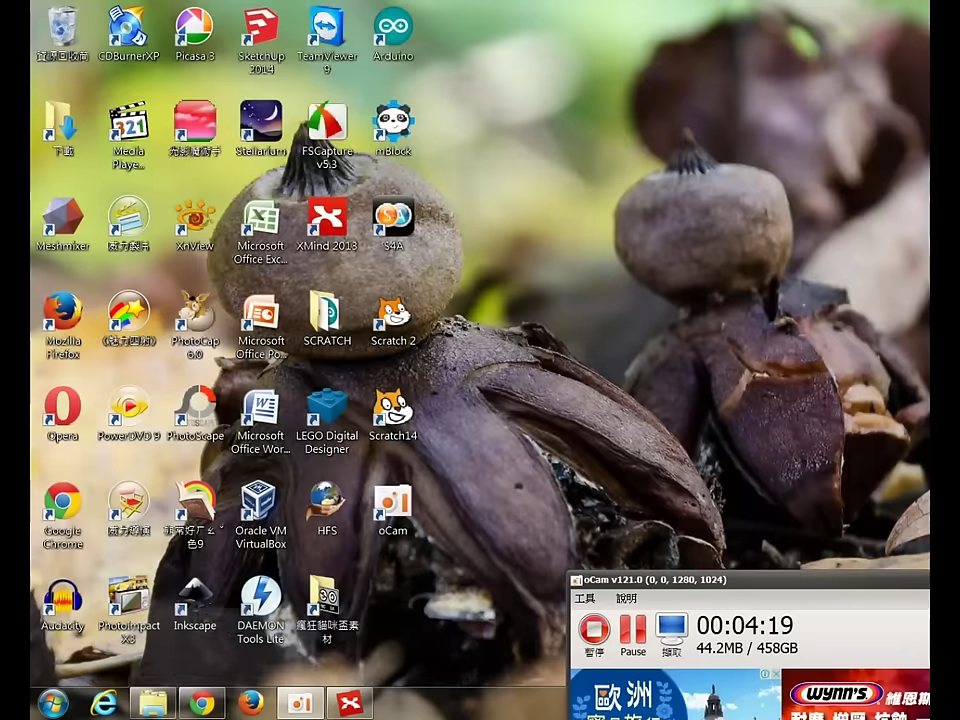
{"action": "left_click", "coordinate": [846, 9]}
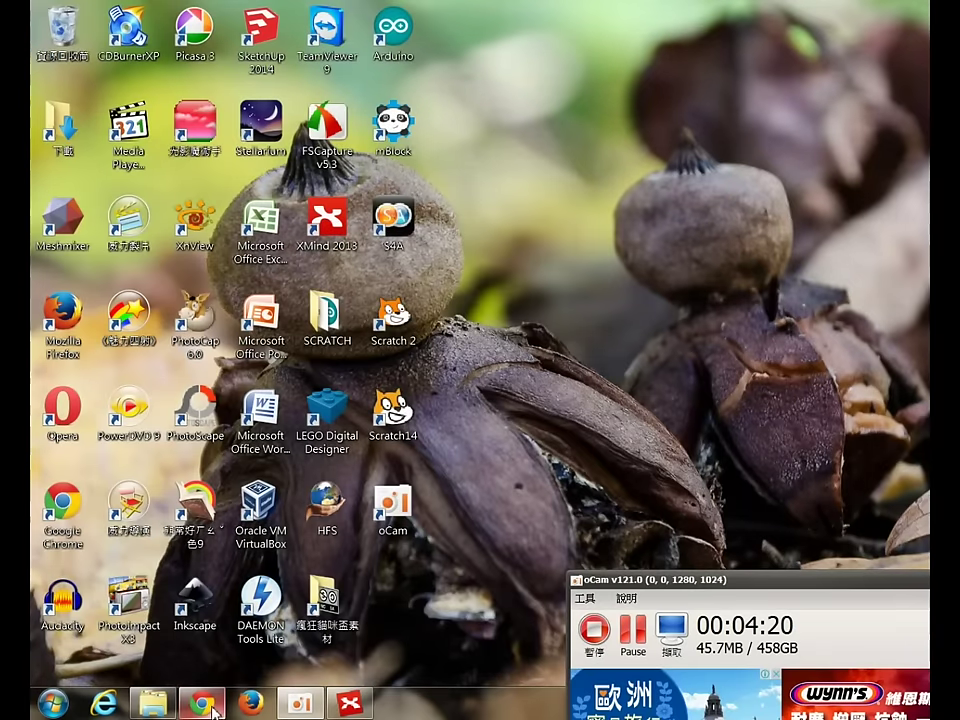
{"action": "left_click", "coordinate": [213, 712]}
{"action": "left_click", "coordinate": [240, 12]}
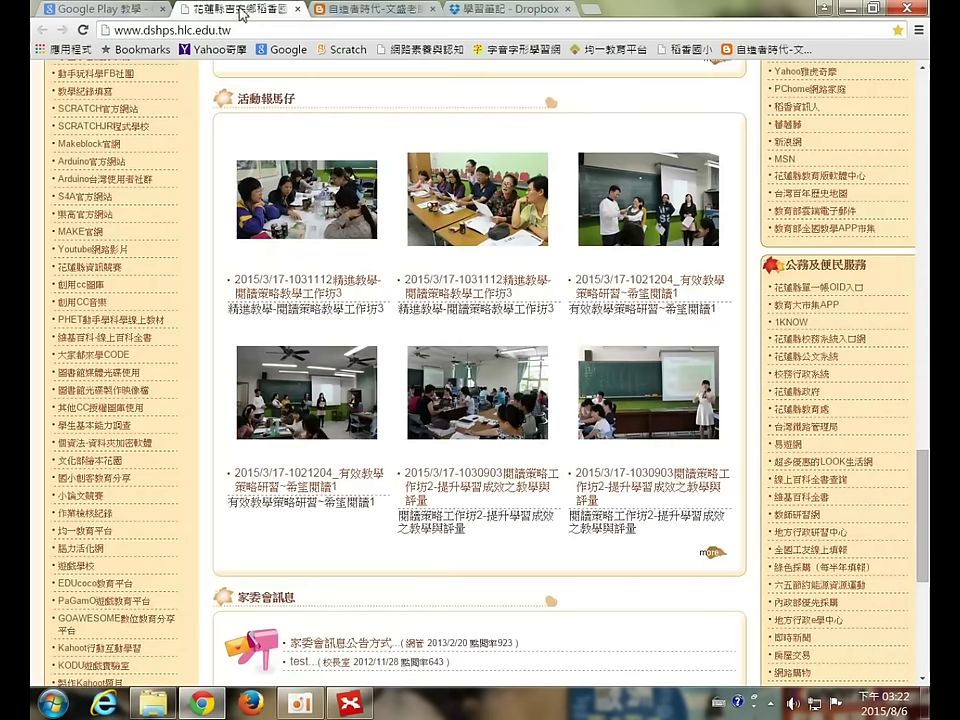
{"action": "scroll", "coordinate": [191, 253], "scroll_direction": "down", "scroll_amount": 2}
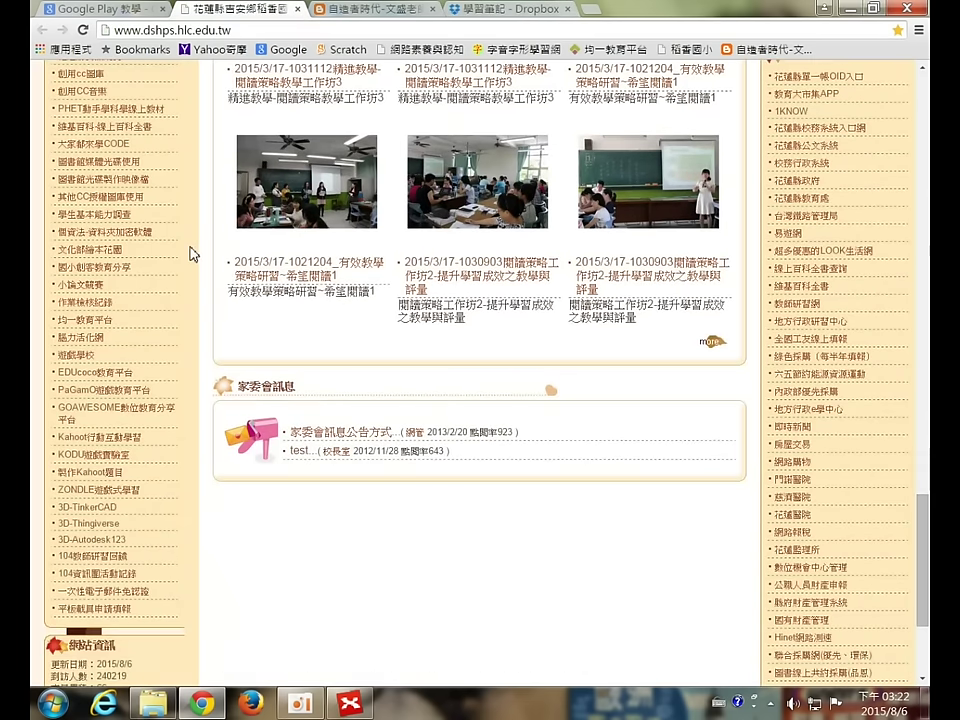
{"action": "scroll", "coordinate": [193, 253], "scroll_direction": "down", "scroll_amount": 2}
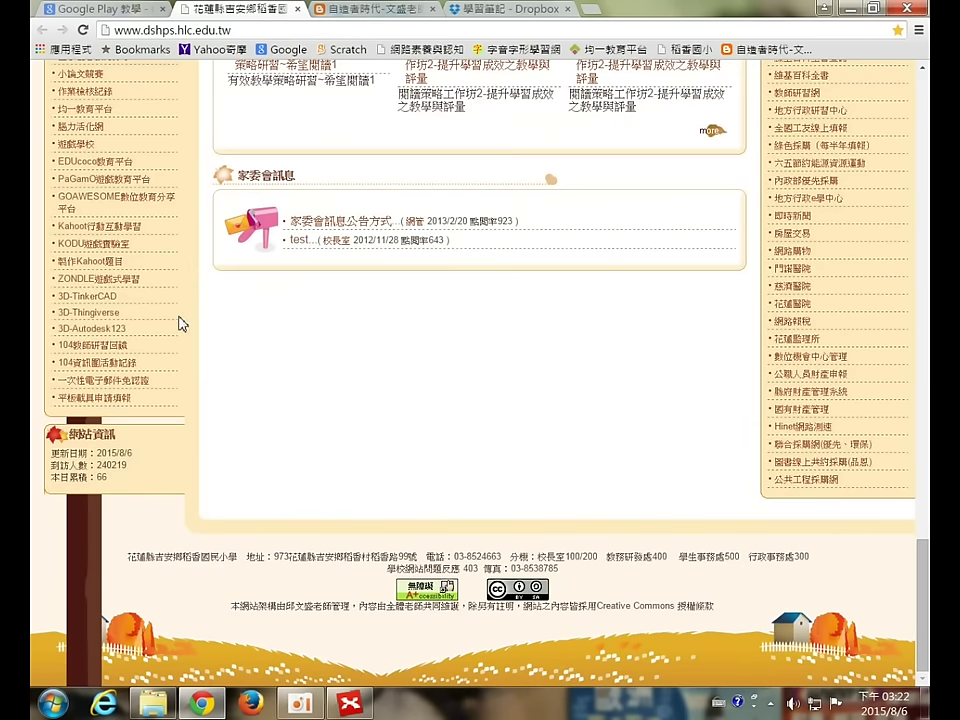